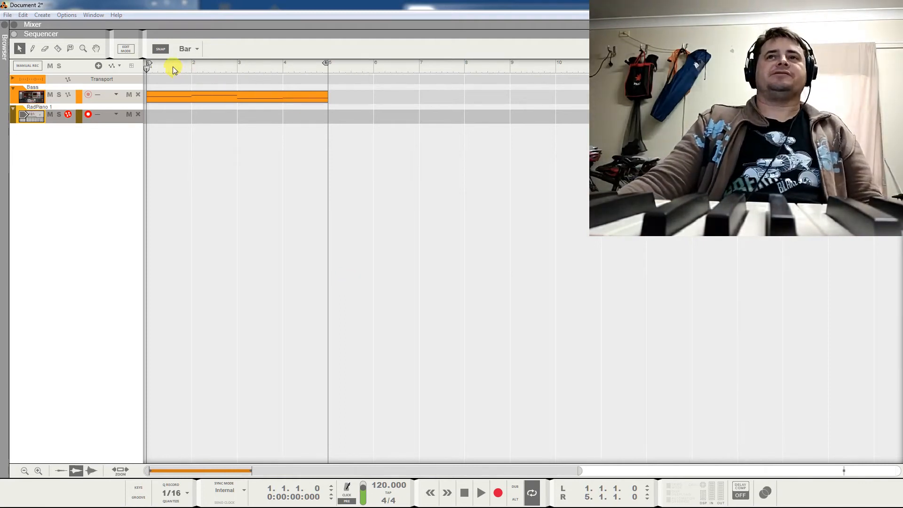
Play the start of the bass loop briefly and stop playback.
key("space")
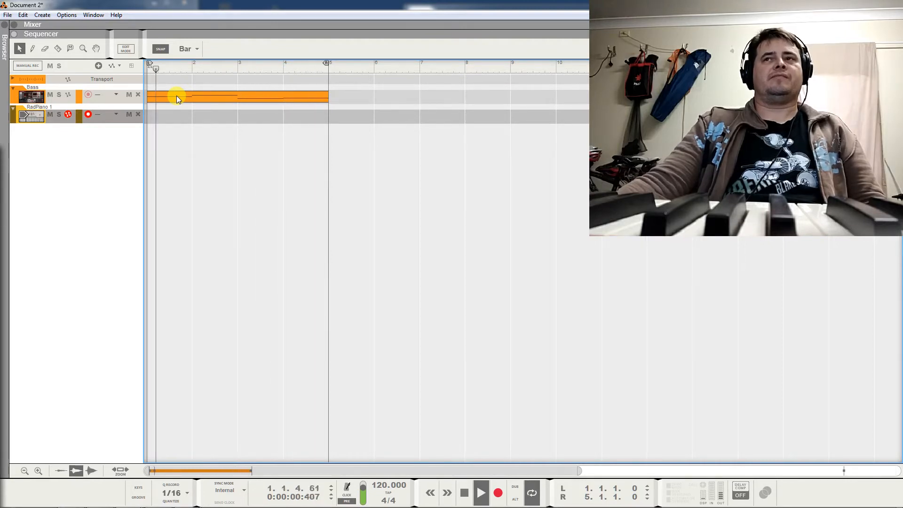
key("space")
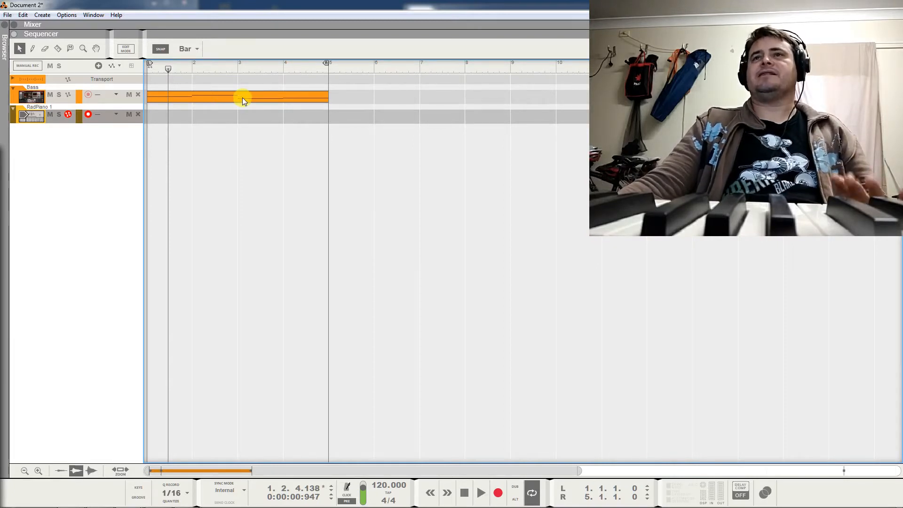
left_click(26, 117)
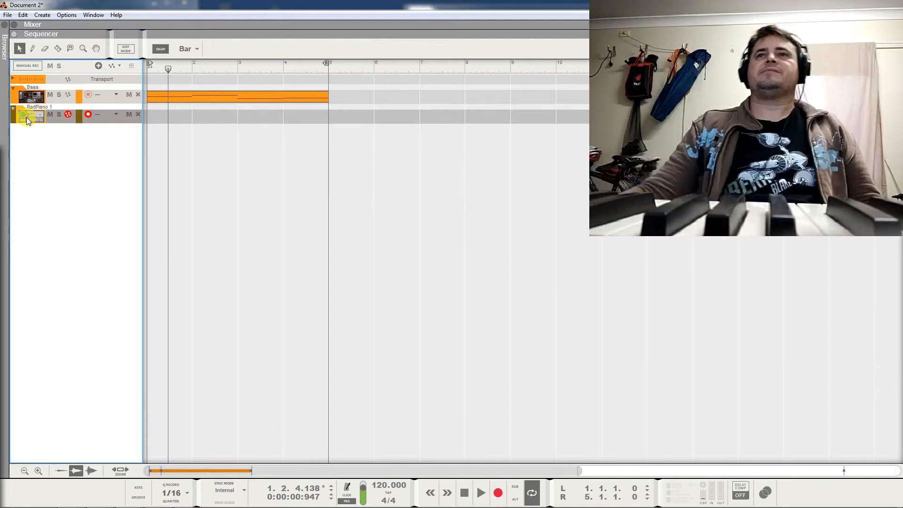
left_click_drag(188, 95, 189, 115)
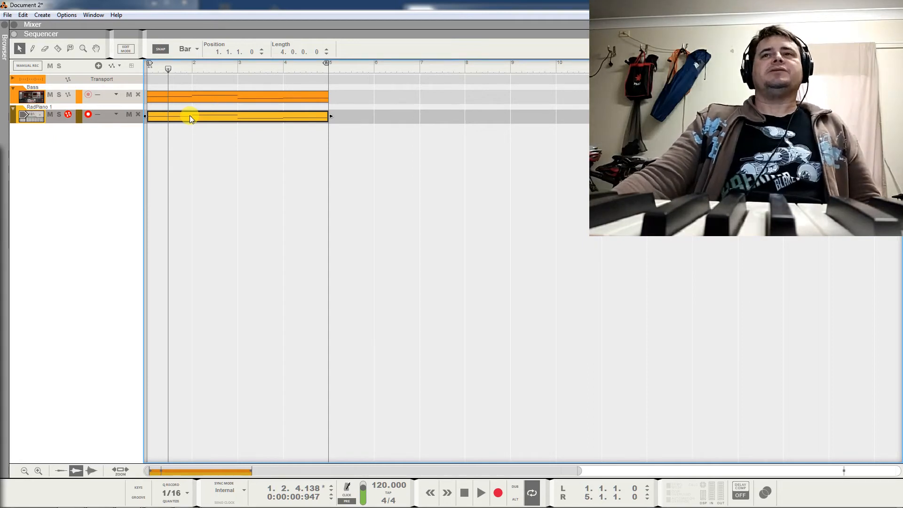
key("Home")
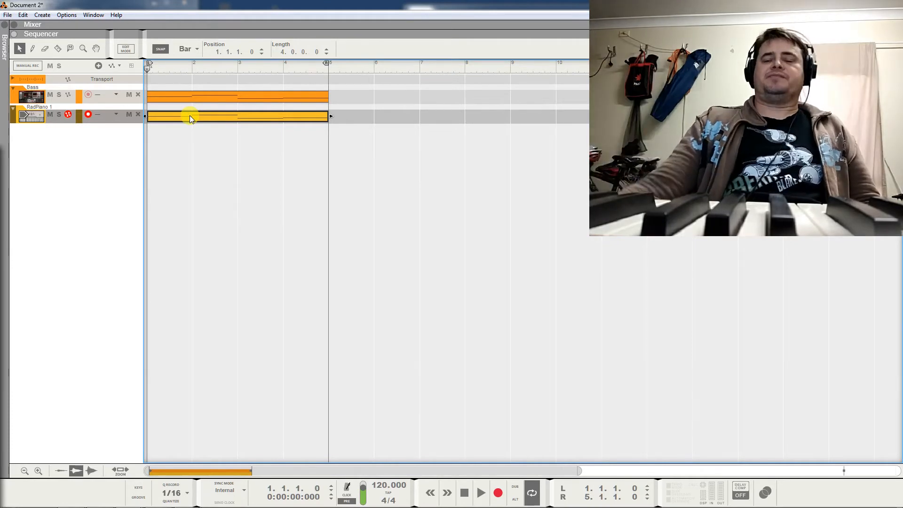
key("Delete")
Open the bass clip, check the pitch of its four notes, and close the clip.
left_click(198, 98)
double_click(197, 98)
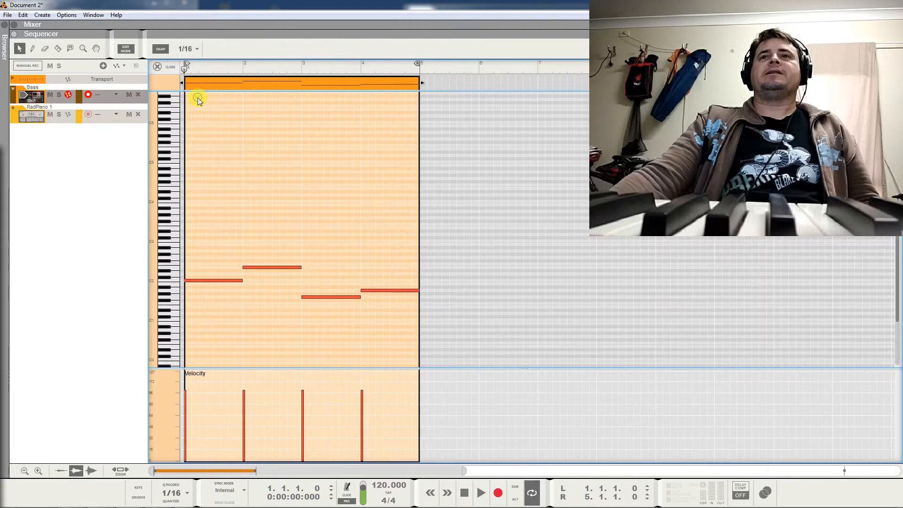
left_click(216, 281)
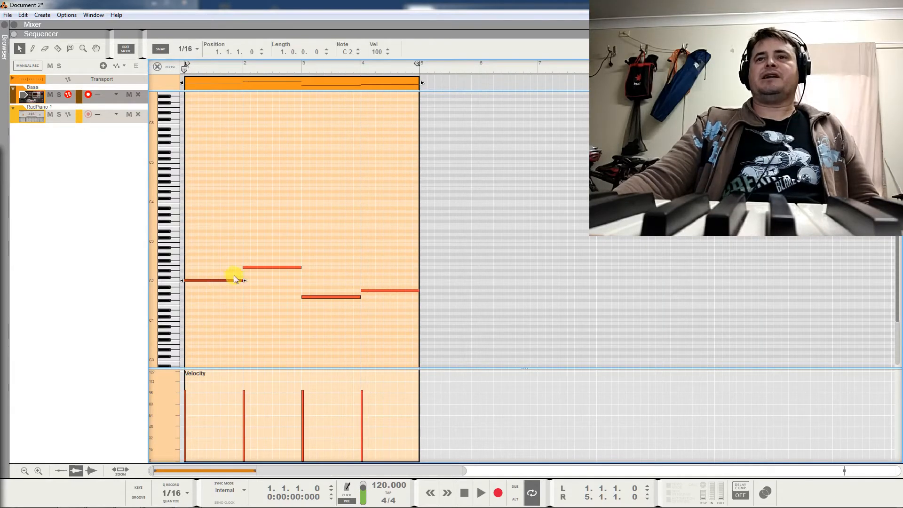
left_click(258, 269)
left_click(332, 297)
left_click(380, 288)
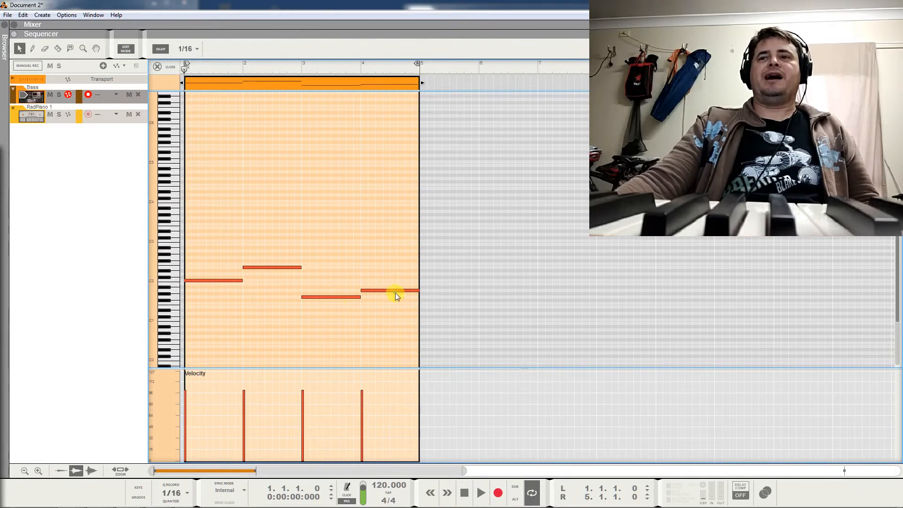
left_click(215, 280)
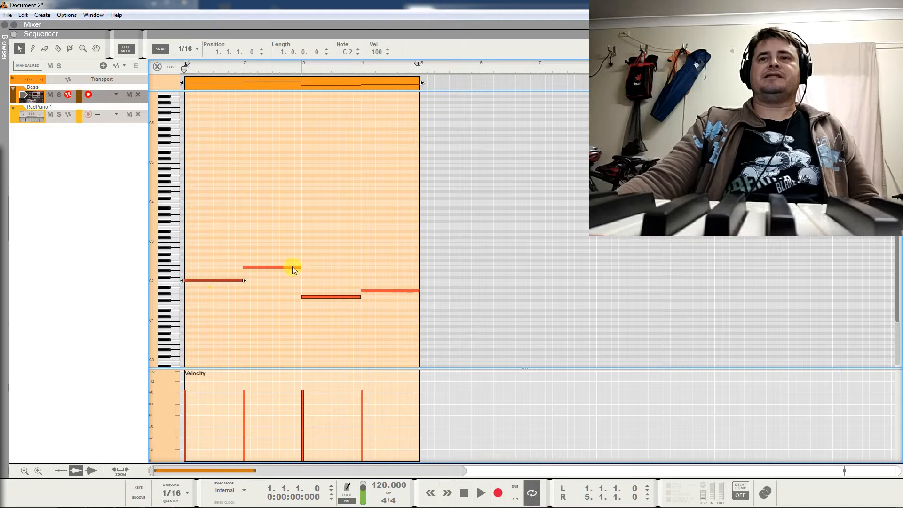
left_click(292, 267)
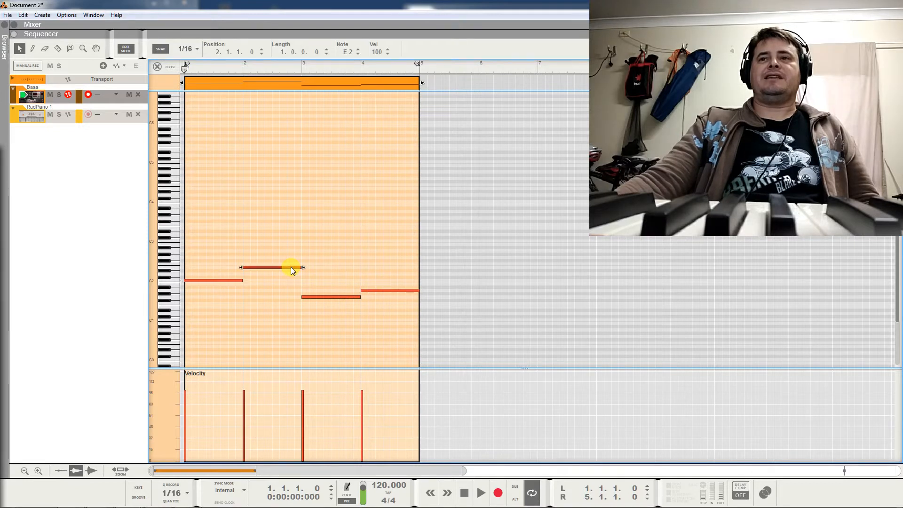
left_click(330, 298)
mouse_move(329, 298)
left_mouse_down()
mouse_move(328, 256)
mouse_move(330, 297)
left_mouse_up()
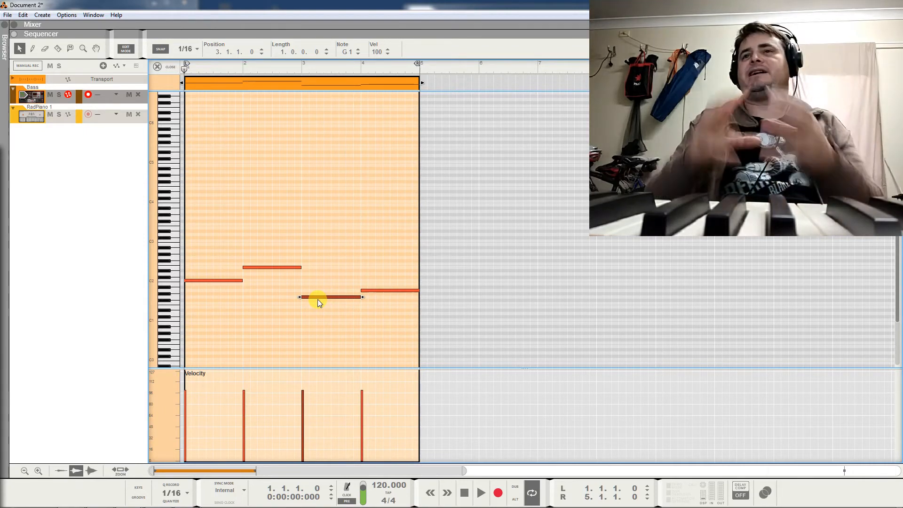
left_click(223, 280)
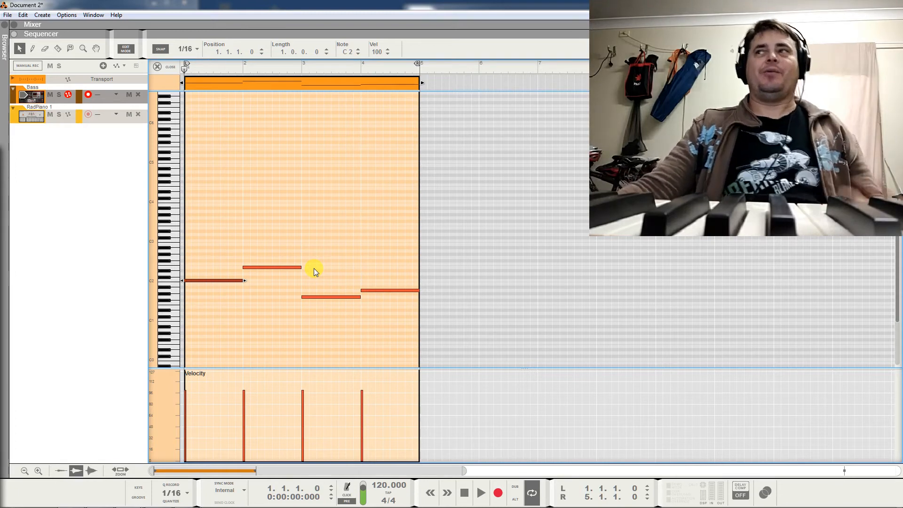
left_click_drag(339, 367, 337, 399)
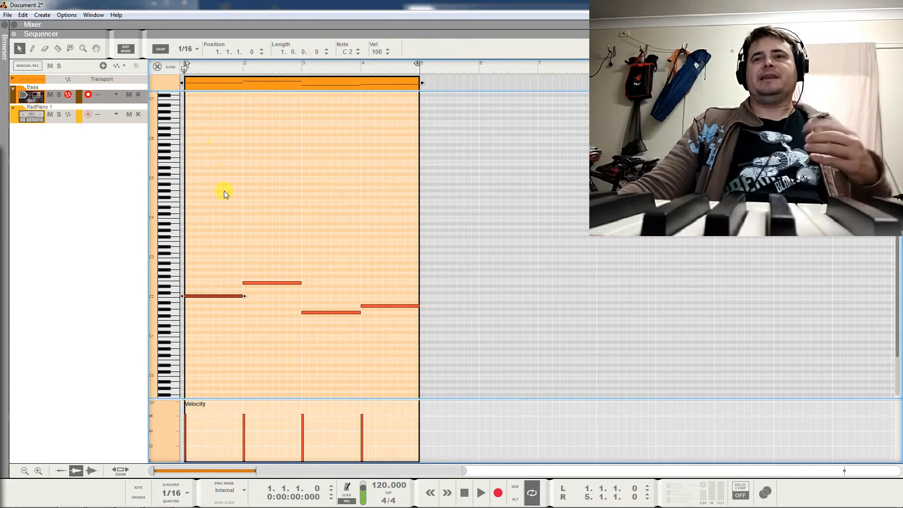
left_click(163, 64)
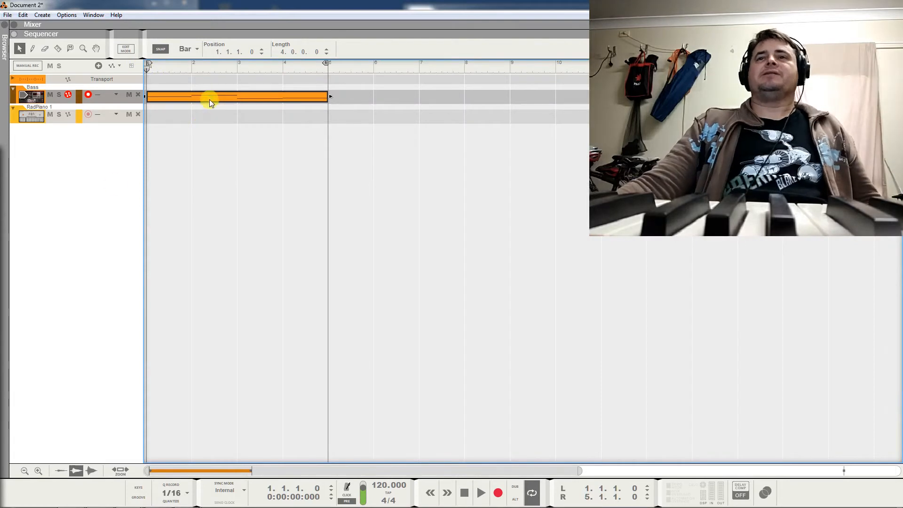
Copy the bass clip onto the RadPiano 1 track and transpose all four of its notes up one octave, starting at C3.
left_click_drag(210, 98, 210, 117)
double_click(210, 117)
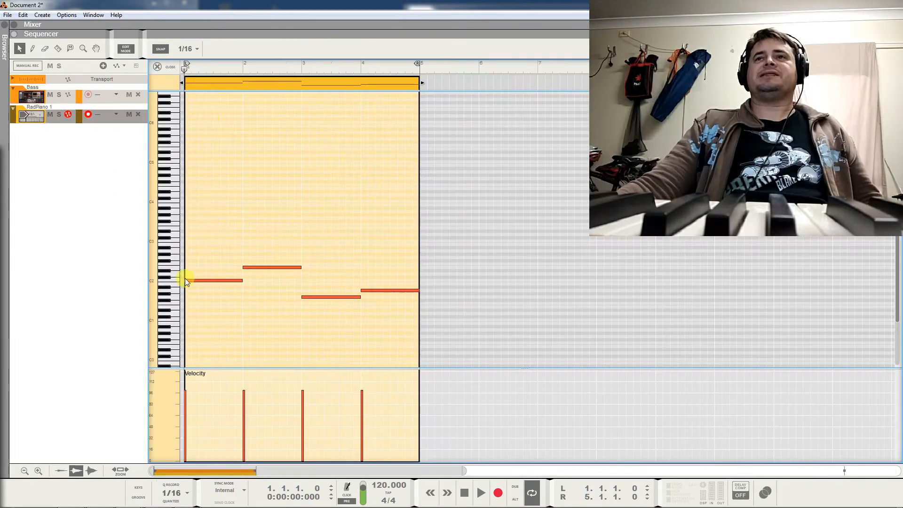
left_click_drag(203, 256, 406, 339)
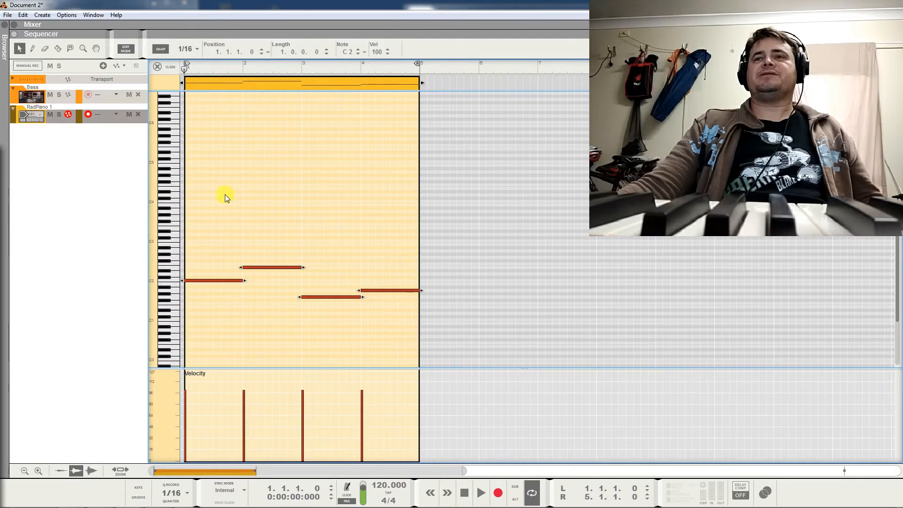
left_click_drag(344, 52, 351, 26)
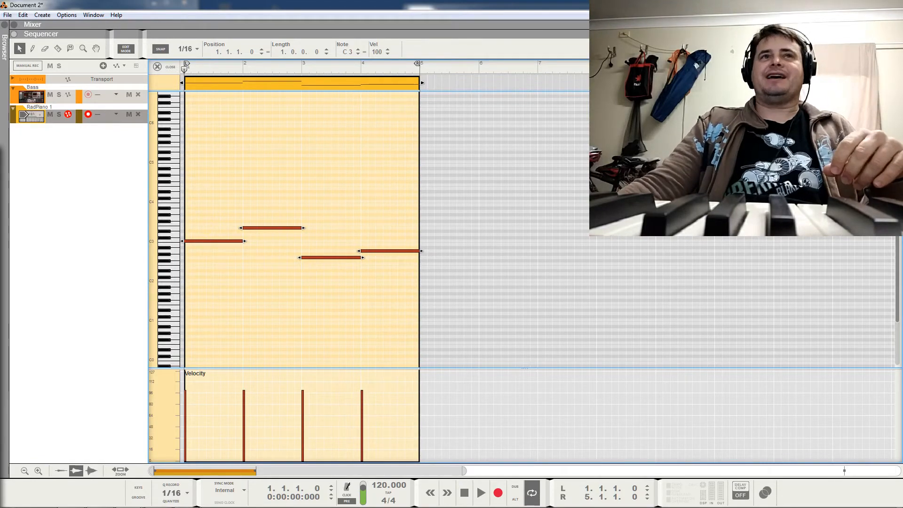
View the Bass track's notes for comparison and reopen the RadPiano 1 clip for note editing.
left_click(27, 98)
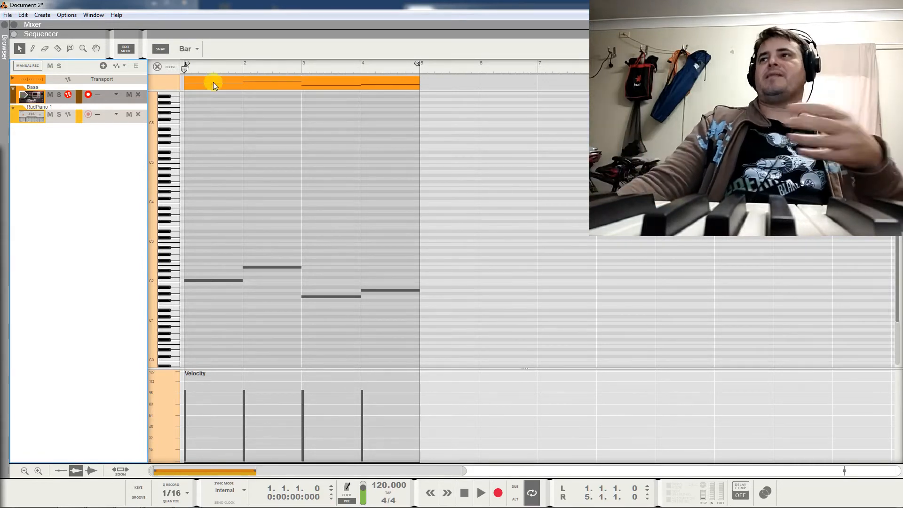
left_click(38, 116)
left_click(192, 210)
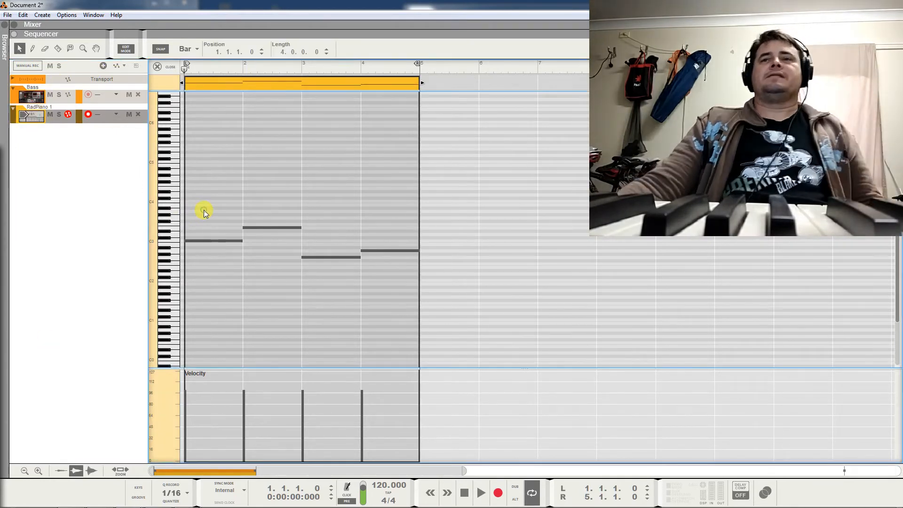
left_click_drag(223, 212, 222, 252)
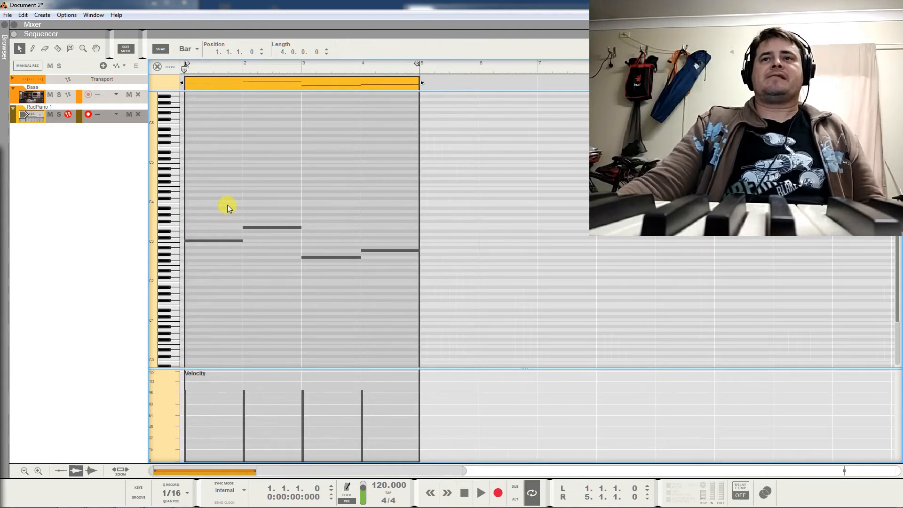
double_click(222, 204)
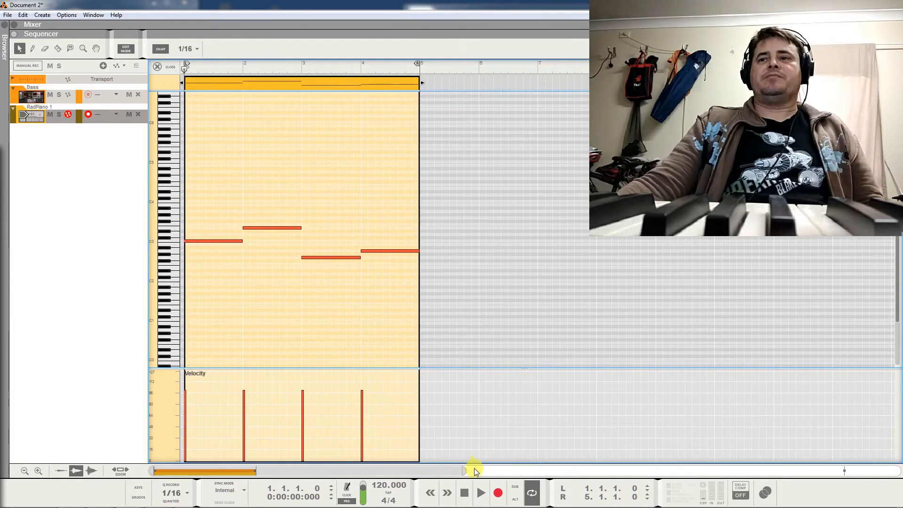
Stack two copies of the four piano notes above the originals, starting at E3 and G3, to form three-note chords.
left_click_drag(463, 470, 341, 470)
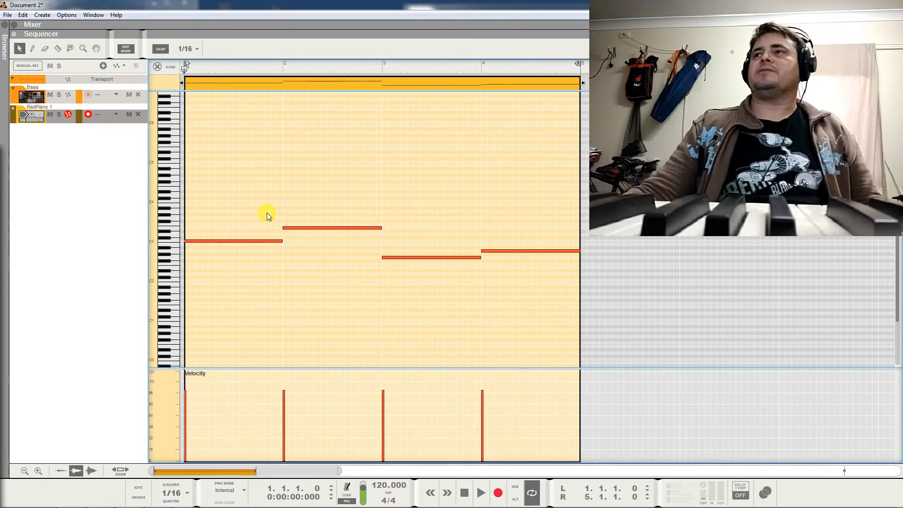
left_click_drag(243, 203, 519, 292)
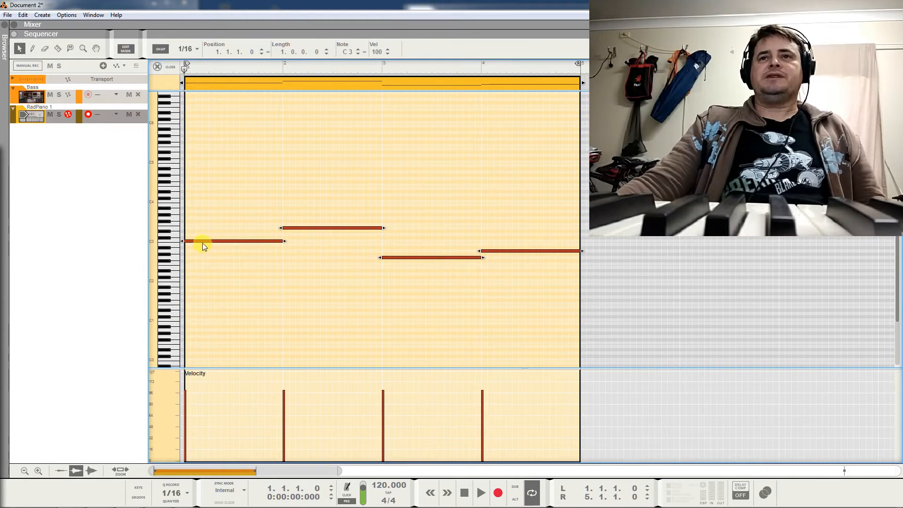
left_click_drag(203, 242, 206, 232)
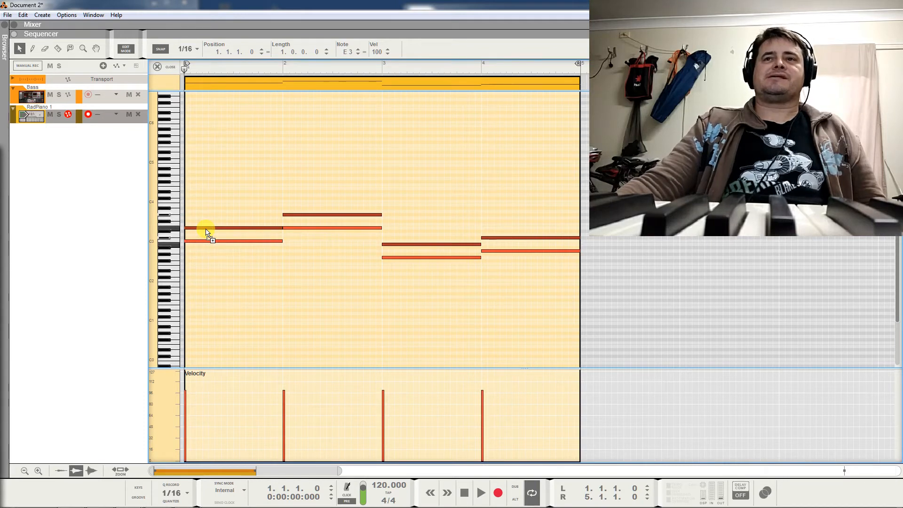
left_click_drag(206, 231, 205, 232)
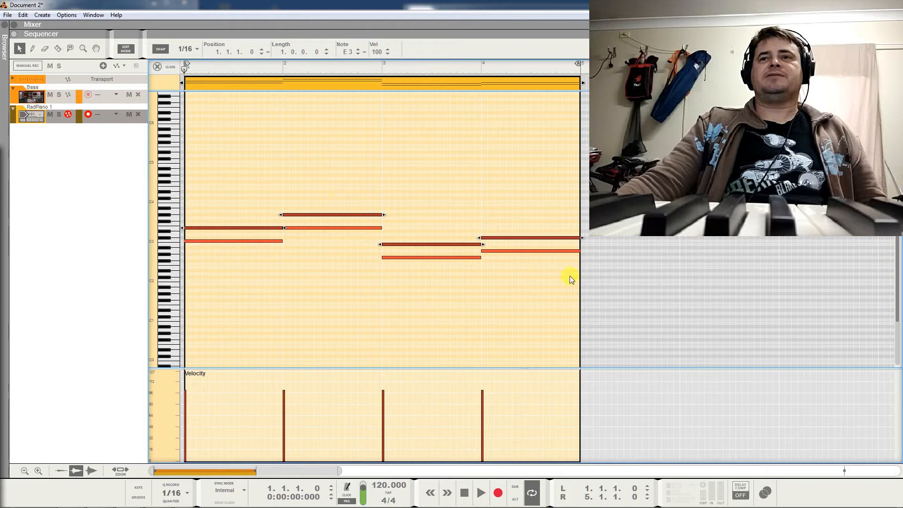
left_click_drag(193, 227, 192, 218)
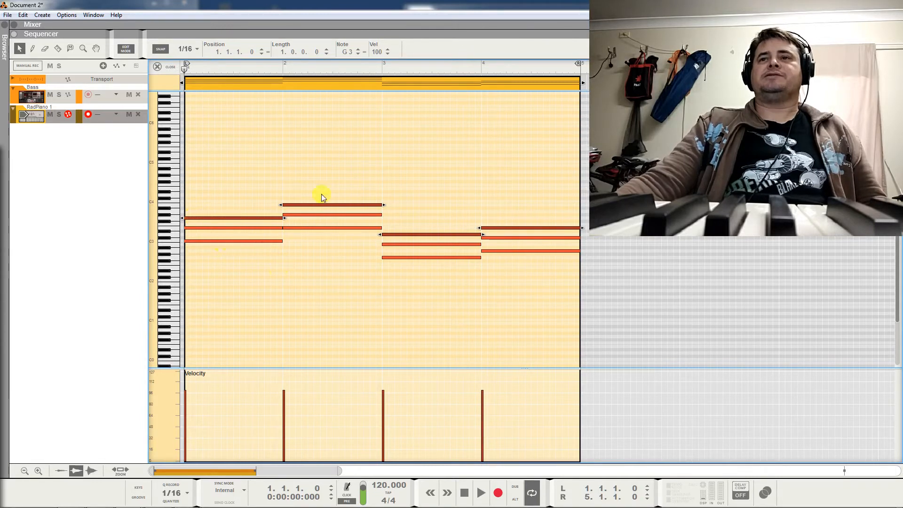
left_click(306, 258)
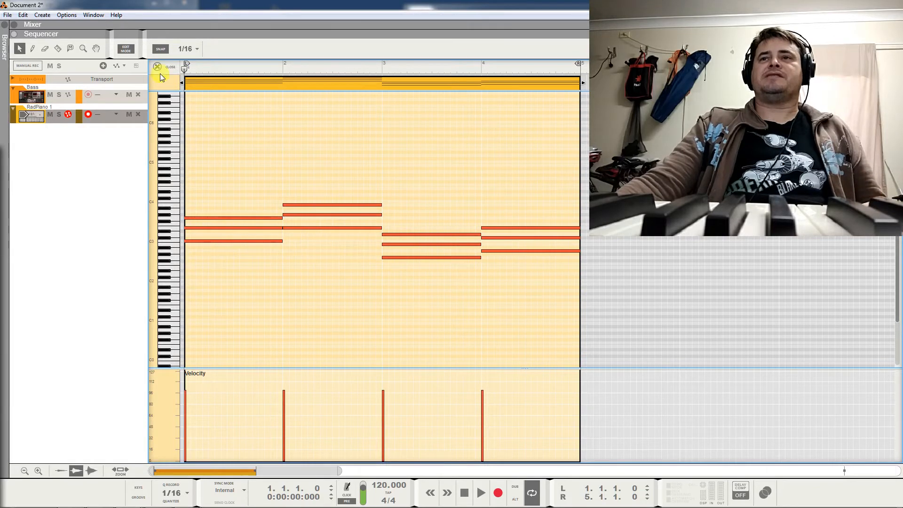
Set the RadPiano 1 track color to Orange.
left_click(35, 117)
right_click(35, 117)
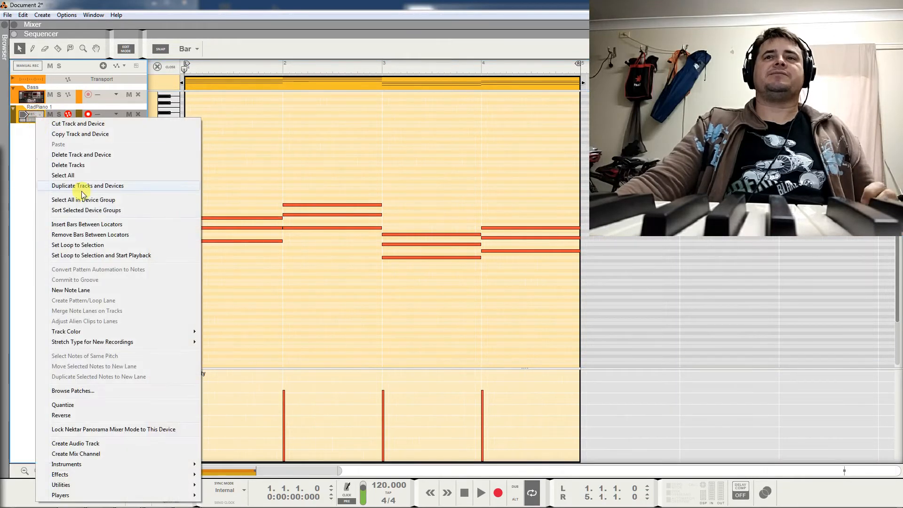
mouse_move(166, 333)
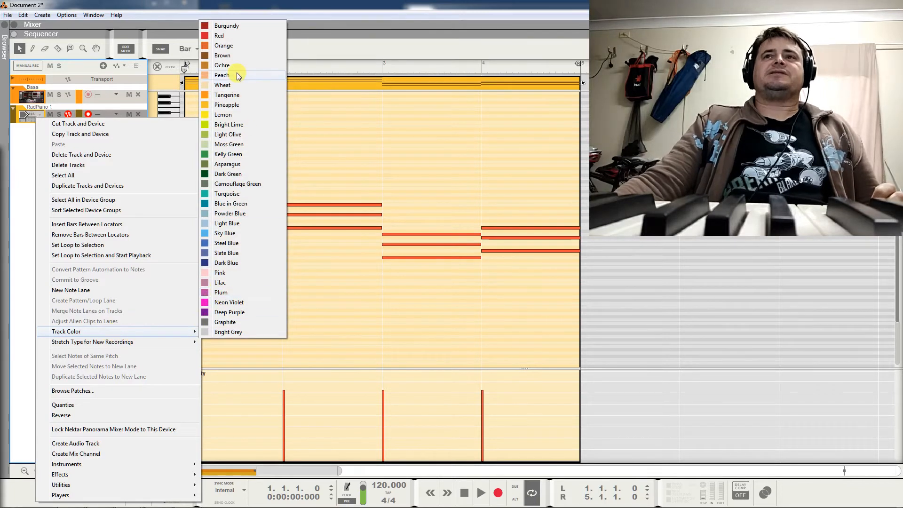
left_click(223, 47)
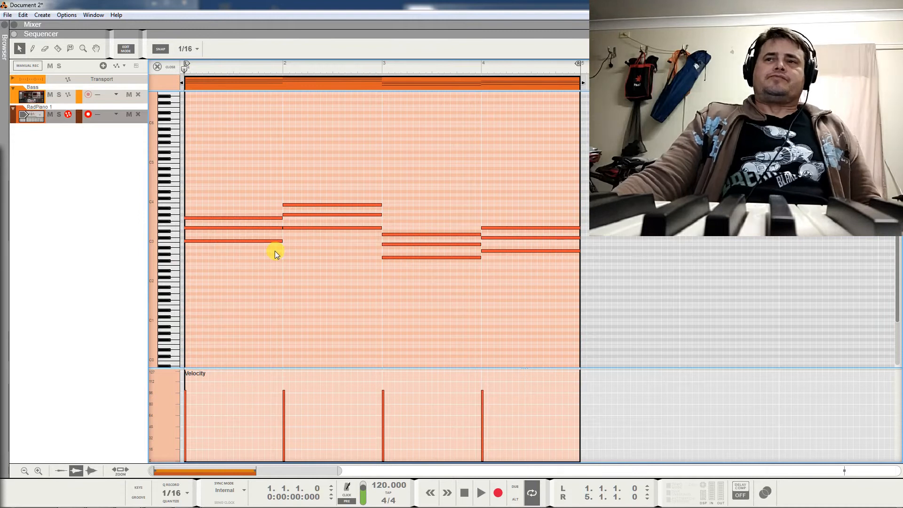
Check the note names in the first two piano chords and lower the second chord's middle note one semitone to G3.
left_click(264, 241)
left_click(266, 228)
left_click(265, 217)
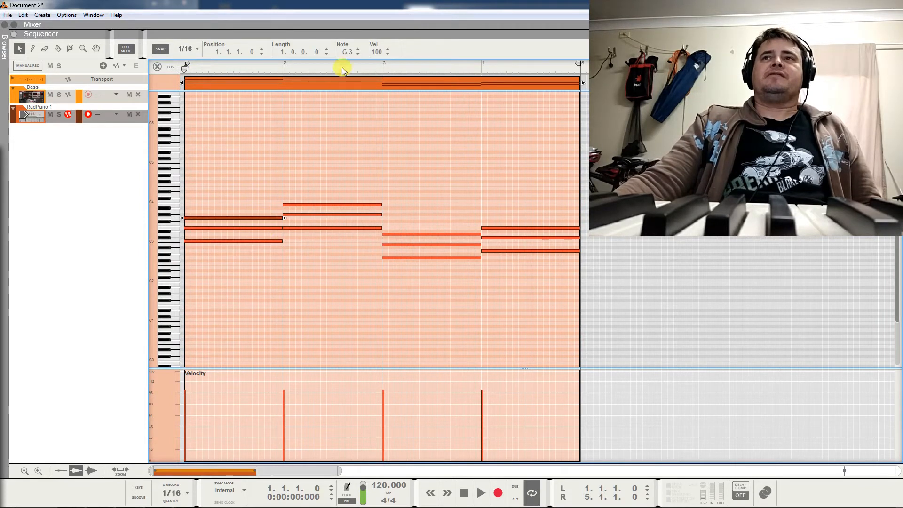
left_click(329, 230)
left_click(339, 214)
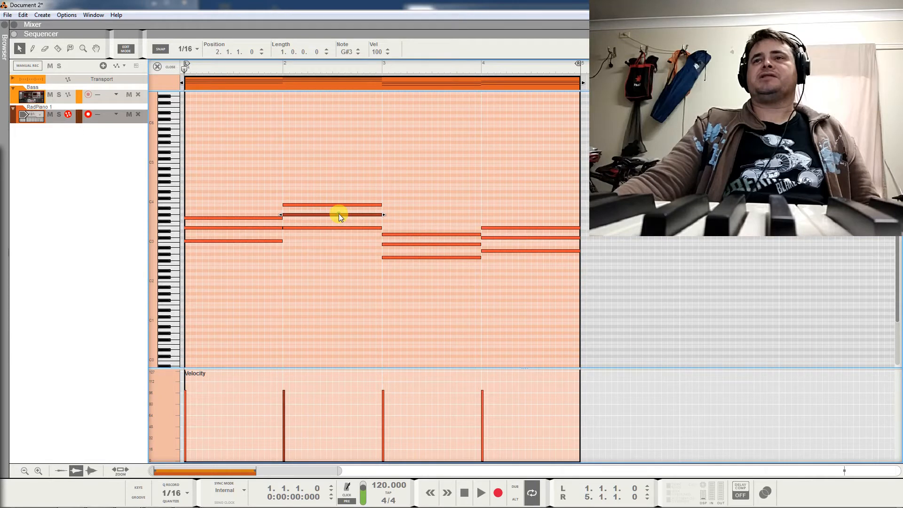
left_click(339, 214)
left_click_drag(339, 216, 339, 219)
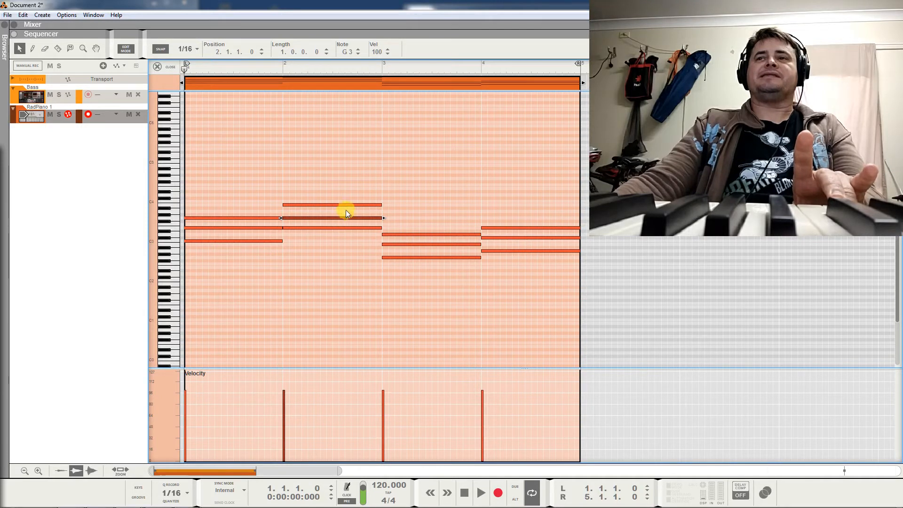
Move the selection from the second chord's middle note up to its top note and back to check their pitches.
key("Up")
key("Up")
key("Up")
key("Up")
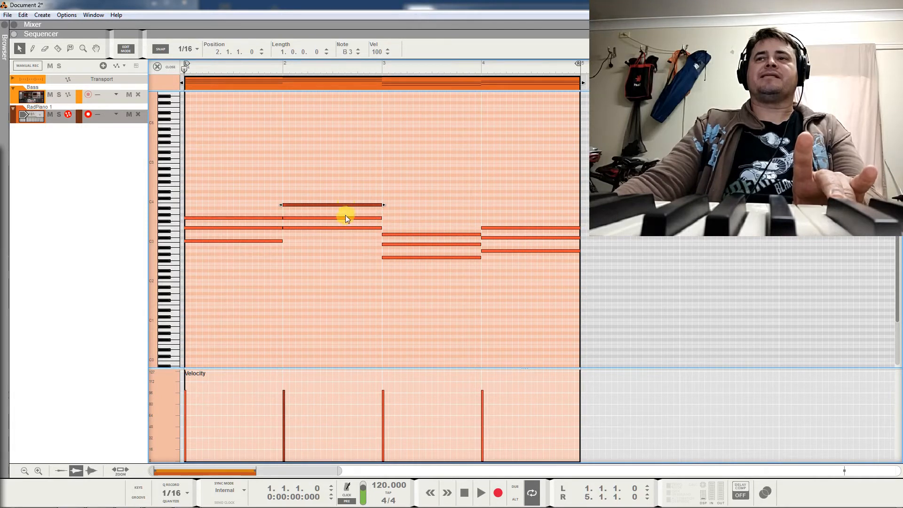
key("Down")
key("Down")
key("Down")
key("Down")
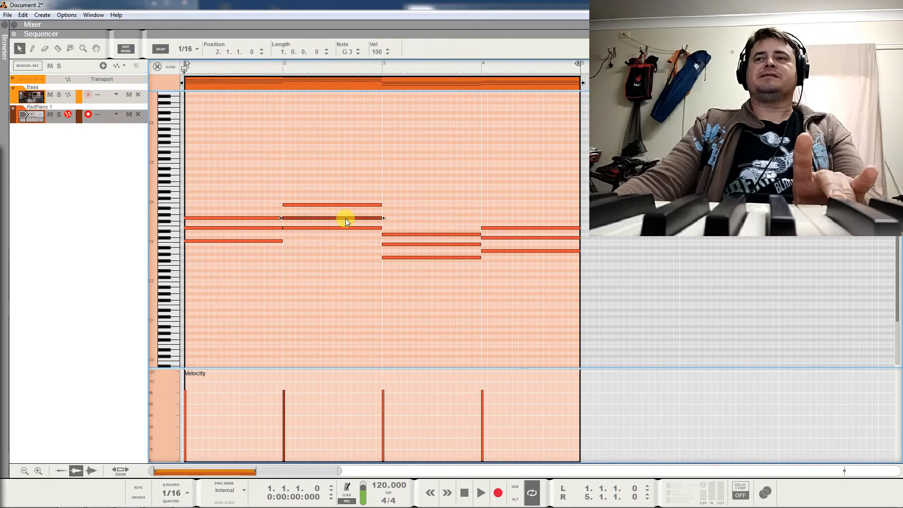
Compare G#3 with G3 for the second chord's middle note and check the three notes of the third chord.
key("Up")
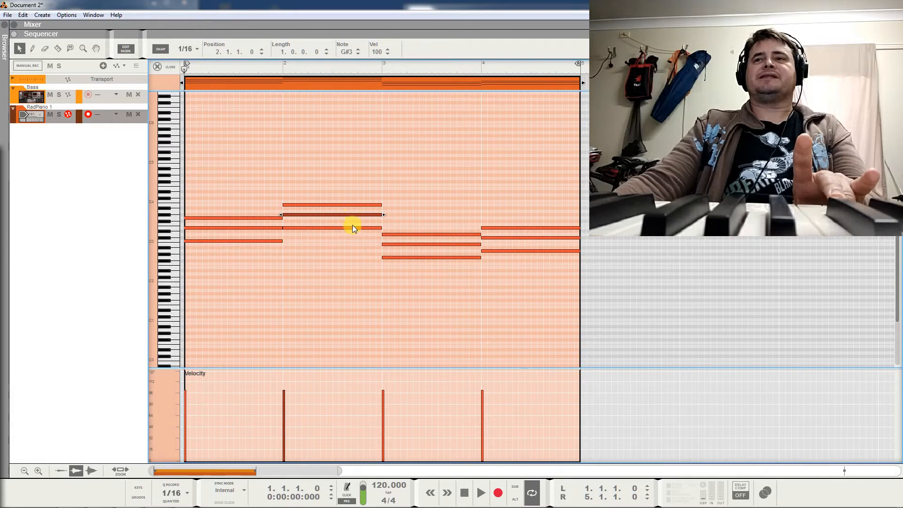
key("Down")
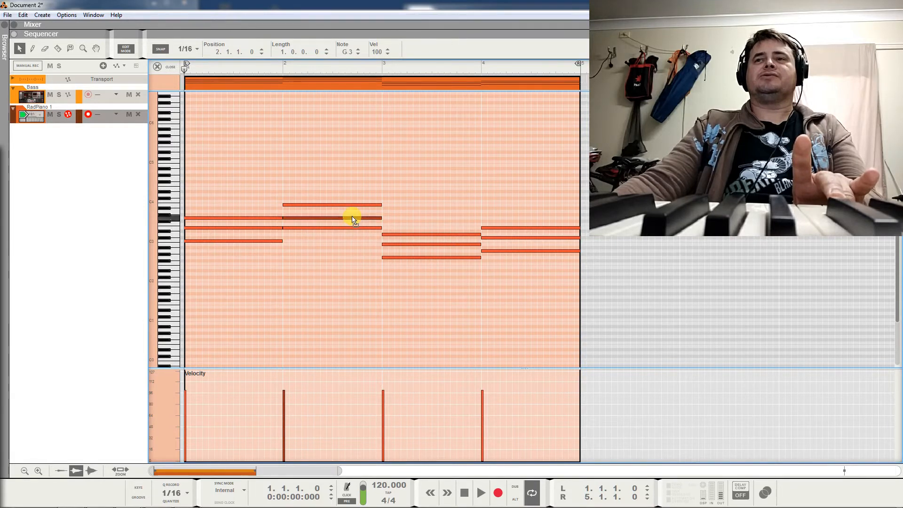
left_click(403, 259)
left_click(403, 245)
left_click(405, 235)
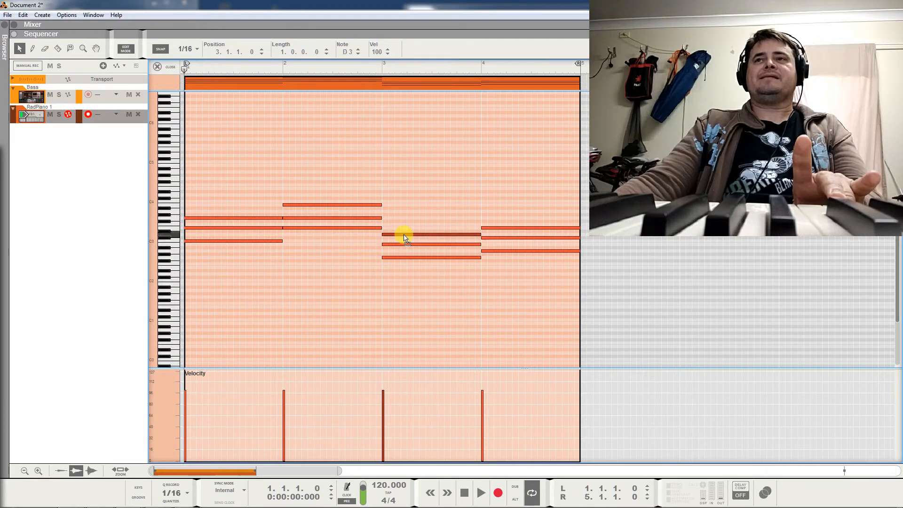
Check the fourth chord's notes and lower its middle note one semitone to C3, comparing it with C#3.
left_click(498, 252)
left_click(499, 238)
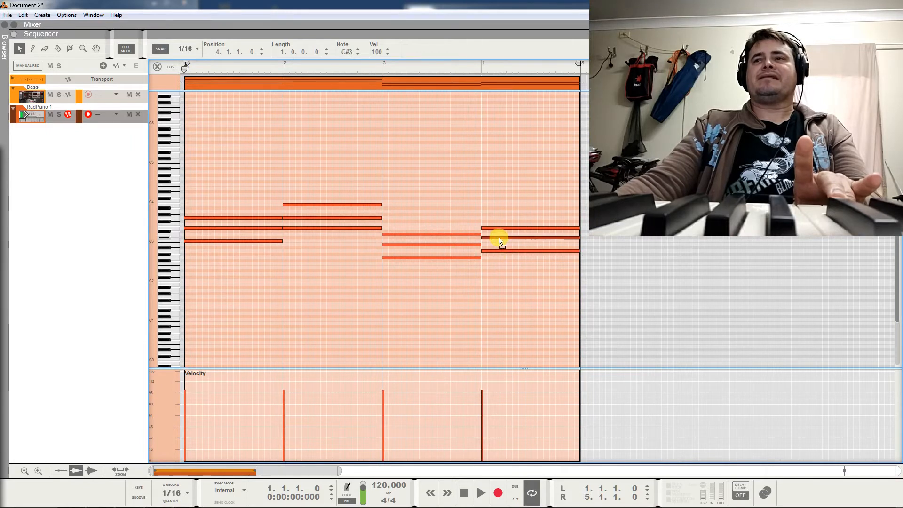
left_click_drag(500, 239, 499, 242)
left_click(501, 228)
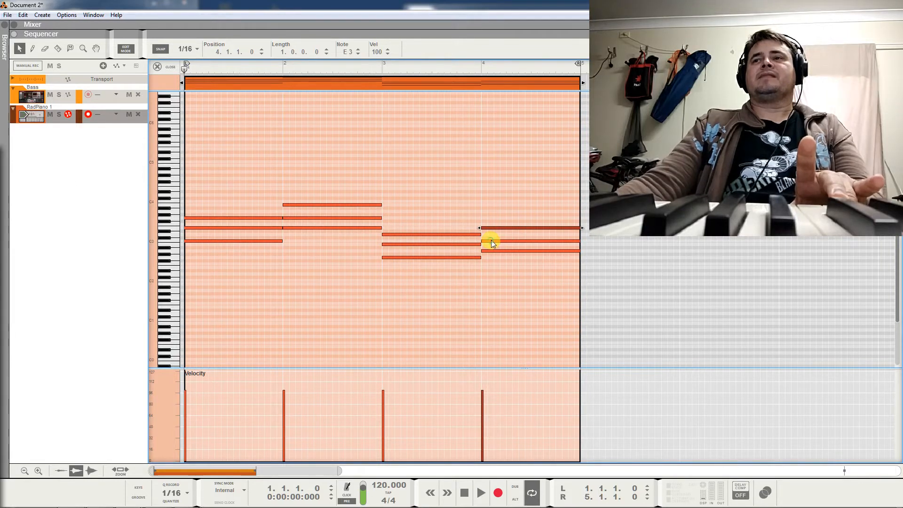
left_click_drag(492, 240, 491, 238)
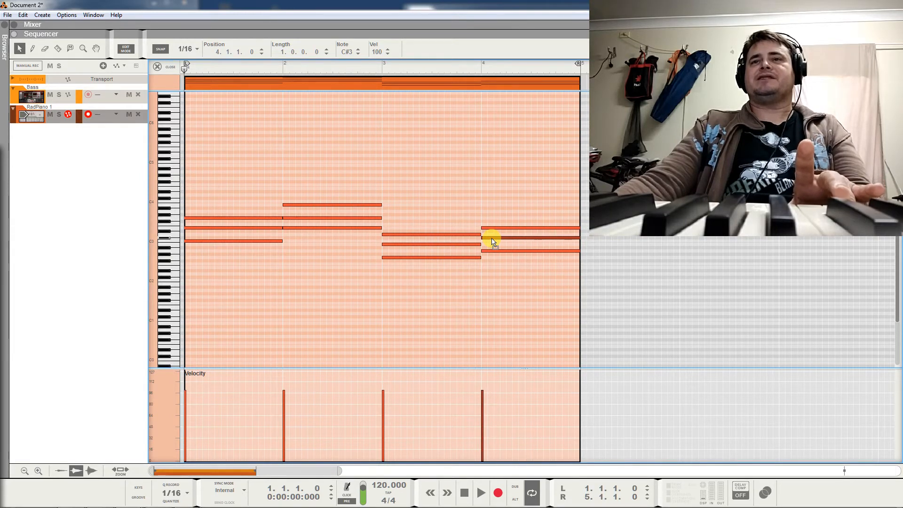
left_click_drag(492, 240, 492, 242)
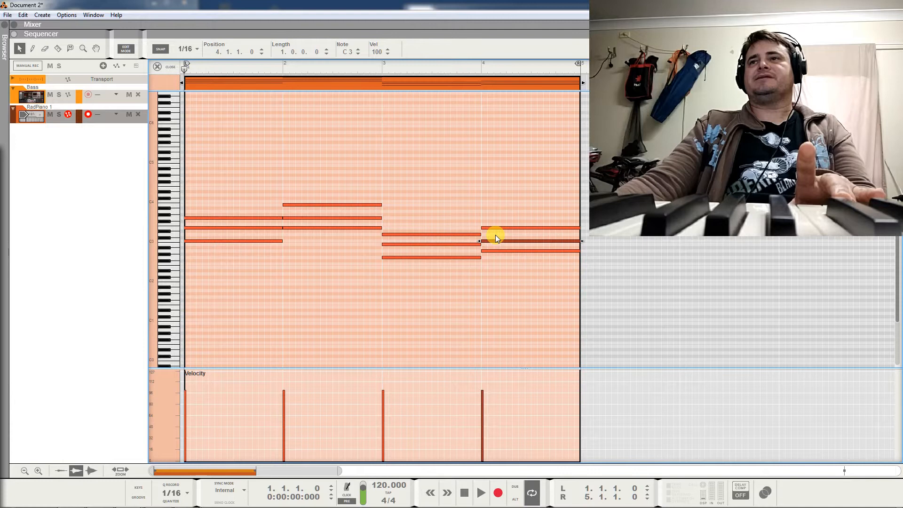
Select the three notes of each of the four piano chords in turn to review the progression.
left_click_drag(486, 210, 501, 288)
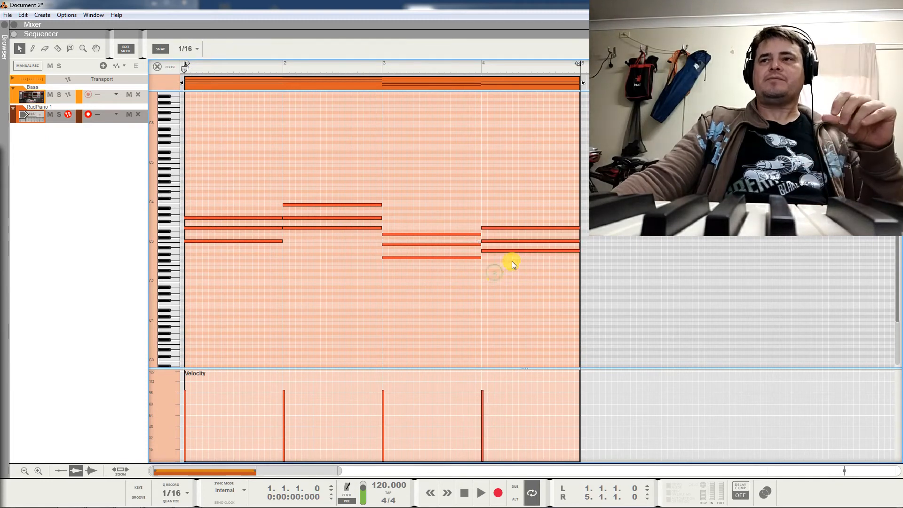
left_click_drag(515, 259, 525, 223)
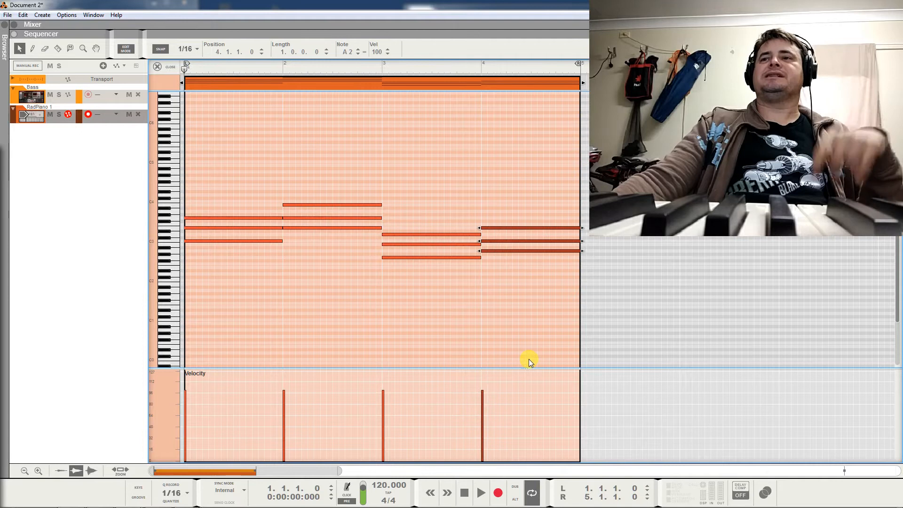
left_click_drag(222, 256, 239, 181)
left_click_drag(308, 239, 329, 183)
left_click_drag(425, 267, 459, 249)
left_click_drag(521, 268, 532, 187)
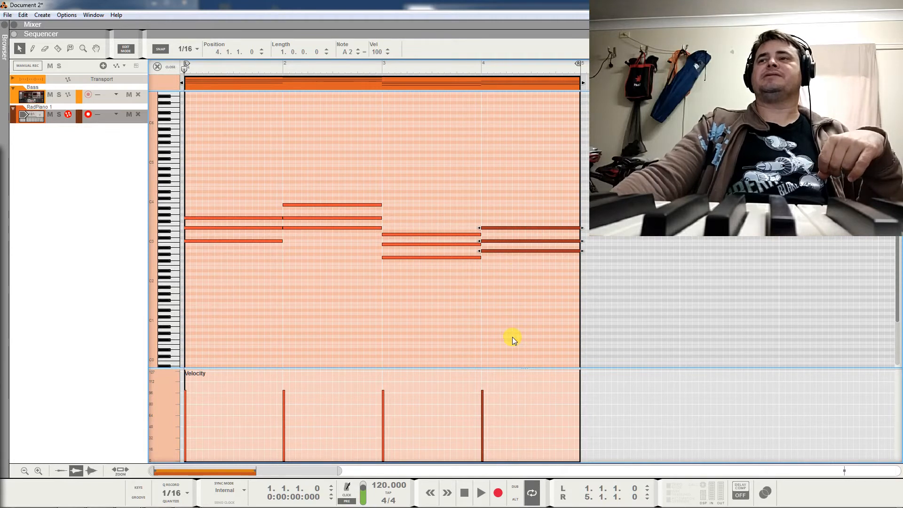
Compare the Bass track's root notes with the chords on the RadPiano 1 track.
left_click(99, 90)
left_click(211, 293)
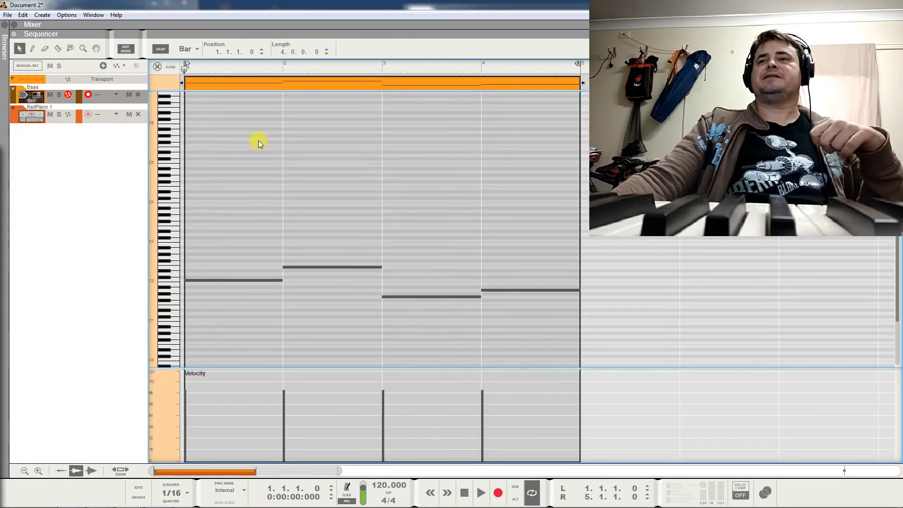
left_click(37, 118)
left_click(338, 277)
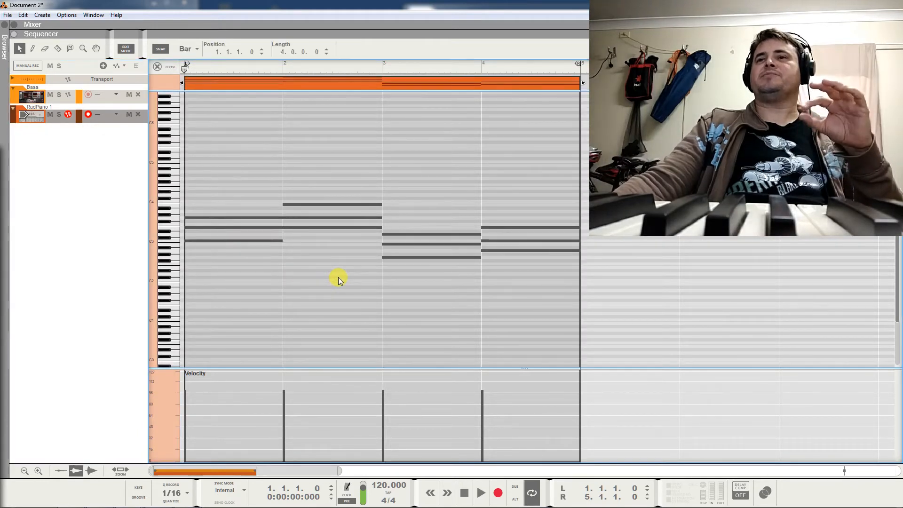
Reopen the piano clip for note editing and shorten all notes of the four chords to one beat (0.1.0.0).
double_click(337, 86)
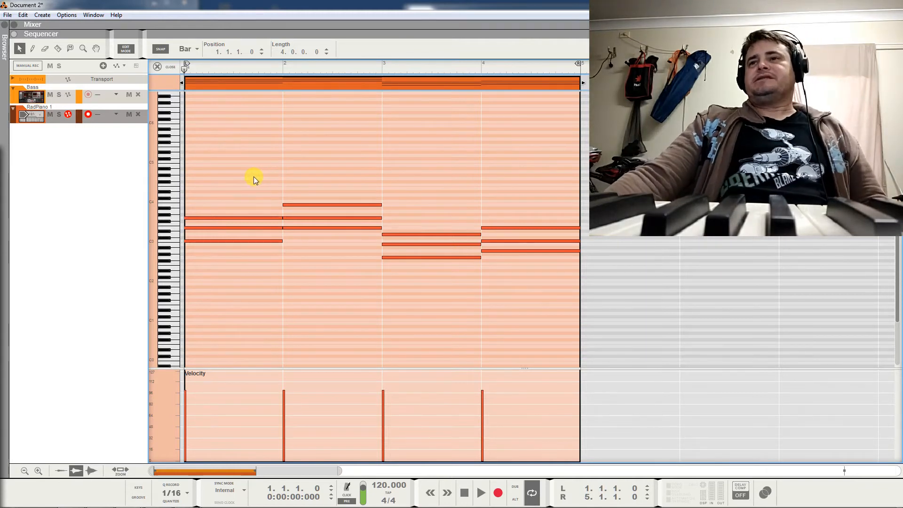
left_click_drag(247, 168, 517, 321)
left_click_drag(282, 218, 208, 218)
left_click(226, 265)
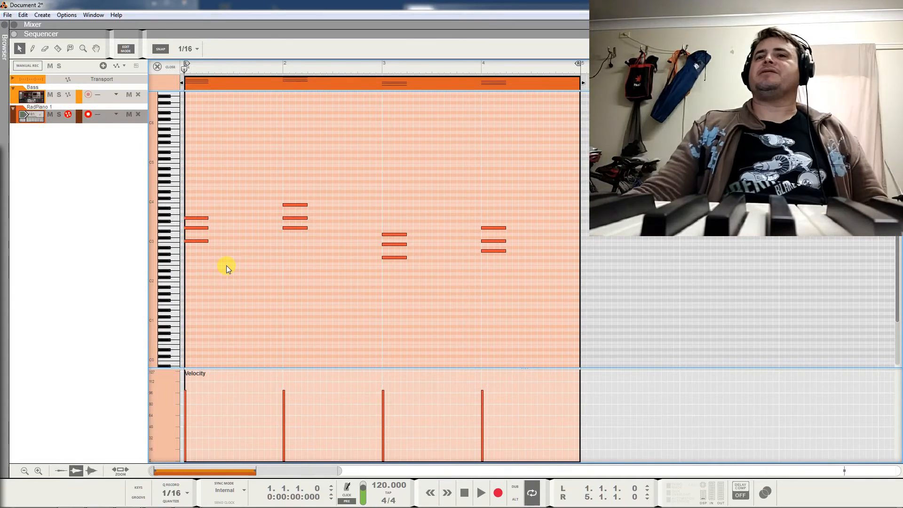
Spread the first chord into a rising arpeggio, with E3 on beat 2 and G3 on beat 3 lengthened to 0.1.3.0.
left_click(228, 227)
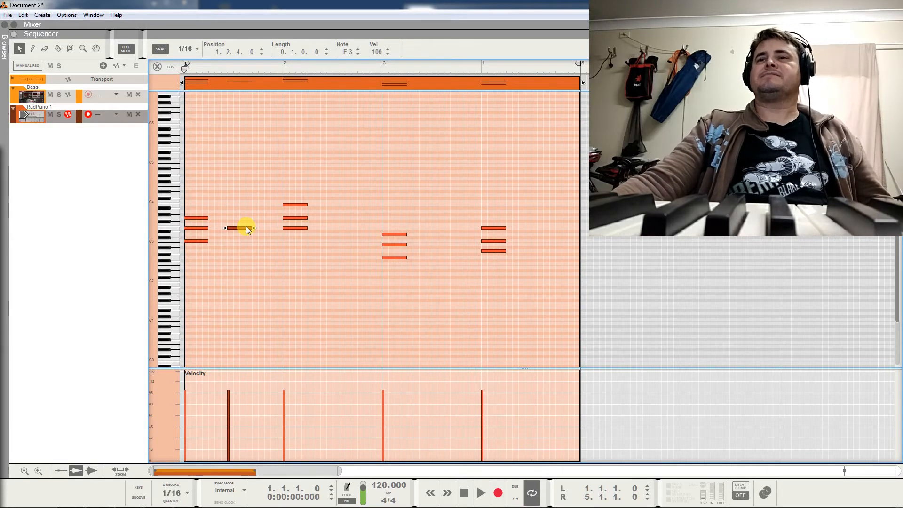
key("Delete")
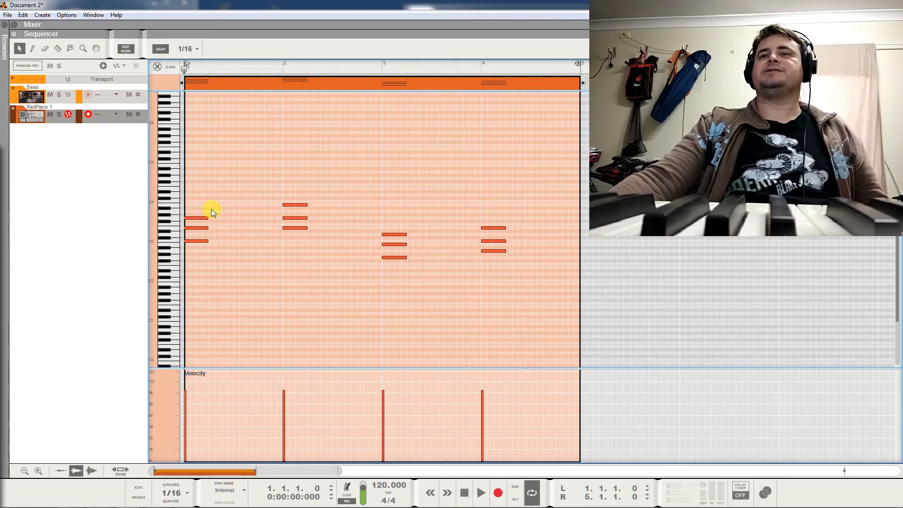
left_click_drag(202, 228, 259, 221)
left_click(230, 217)
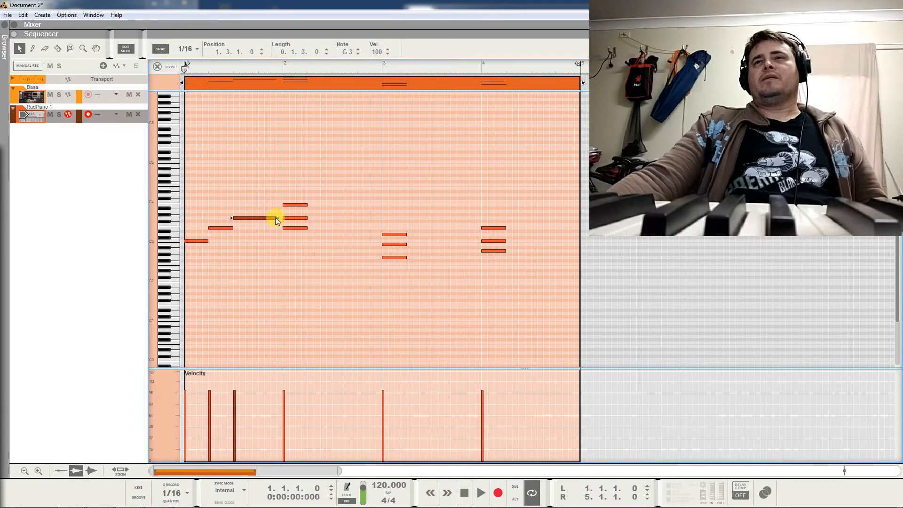
left_click_drag(276, 218, 283, 218)
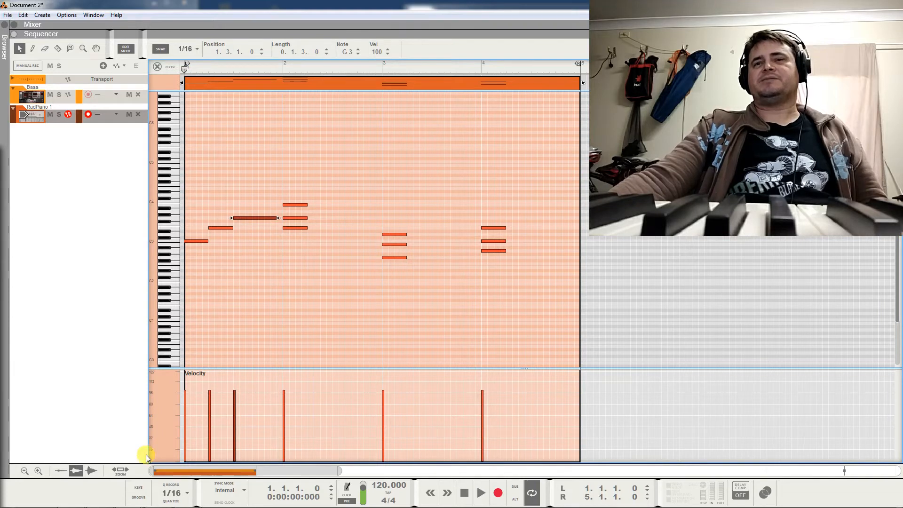
Show the ReGroove Mixer and hide it again.
left_click(139, 498)
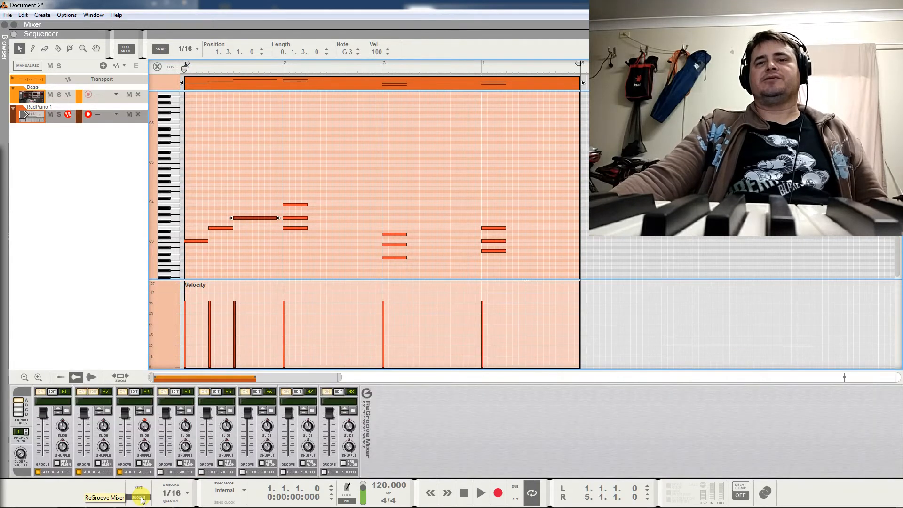
left_click(140, 498)
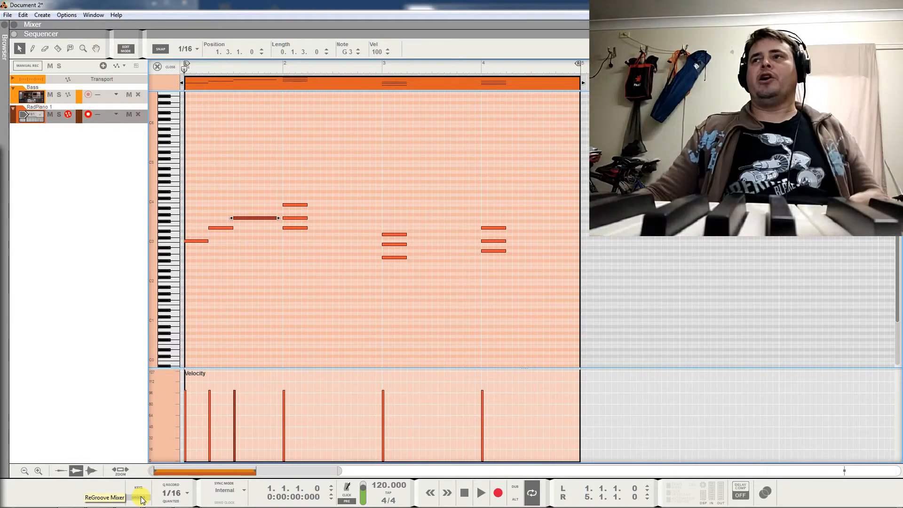
Check the lengthened G3 note in bar 1 and play back the first arpeggio.
mouse_move(250, 219)
left_mouse_down()
mouse_move(266, 220)
mouse_move(247, 221)
left_mouse_up()
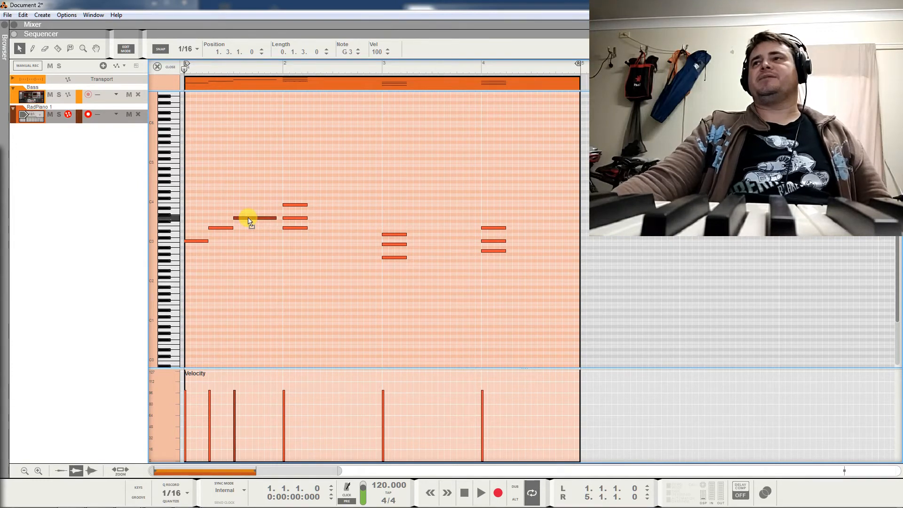
left_click_drag(250, 220, 251, 219)
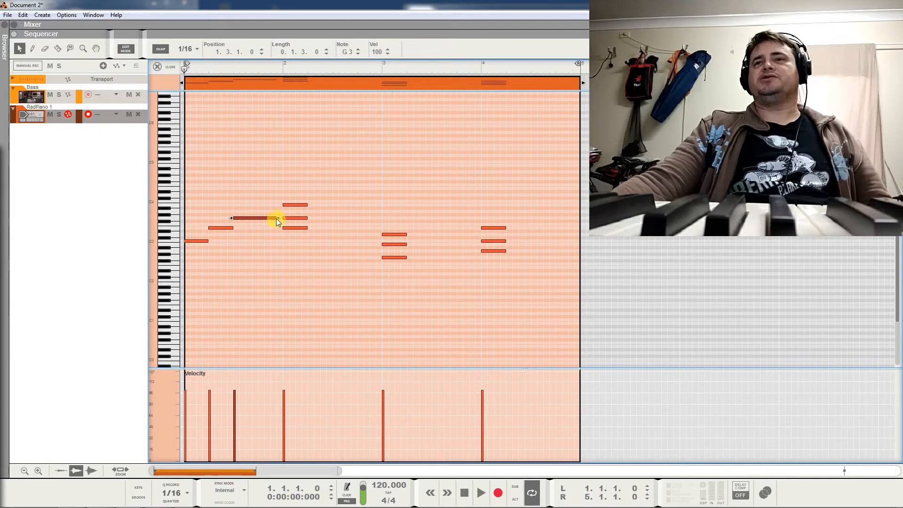
left_click_drag(279, 218, 282, 218)
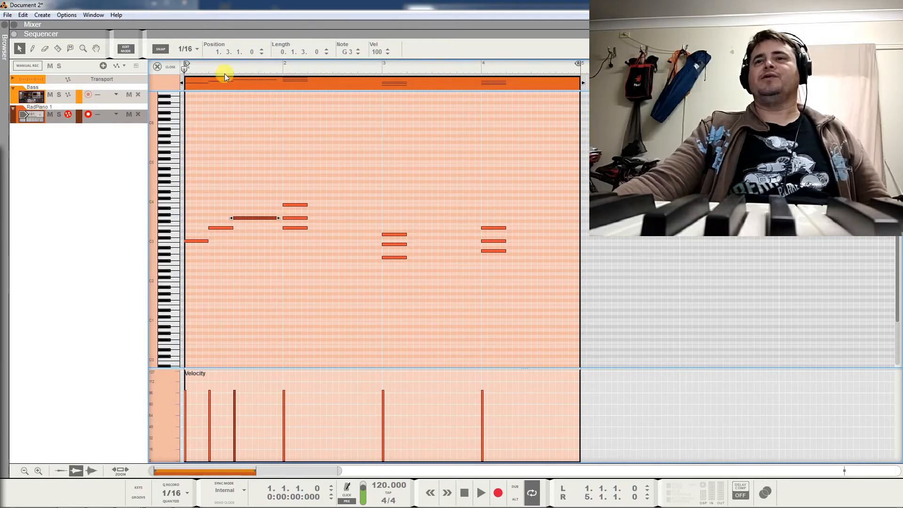
key("space")
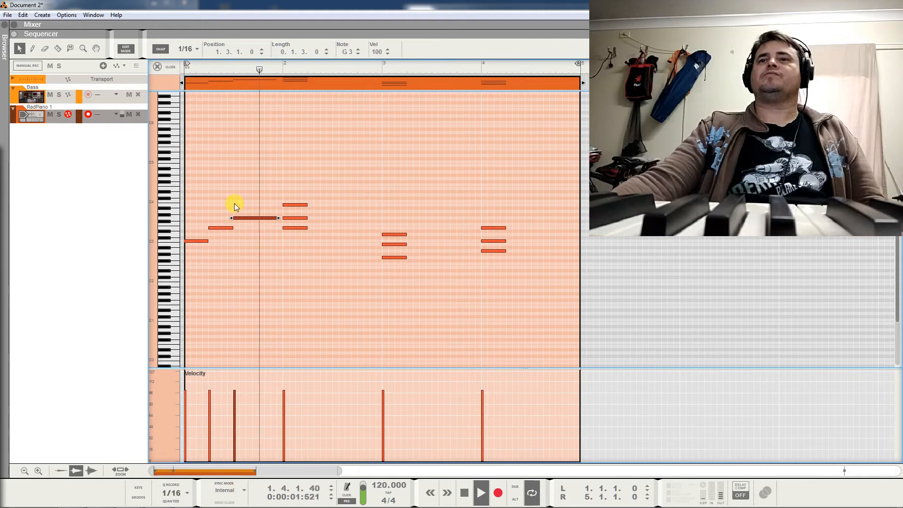
key("space")
Spread the second chord into a descending B3, G3, E3 arpeggio on beats 1 to 3 of bar 2 and play it back.
left_click_drag(295, 213, 340, 231)
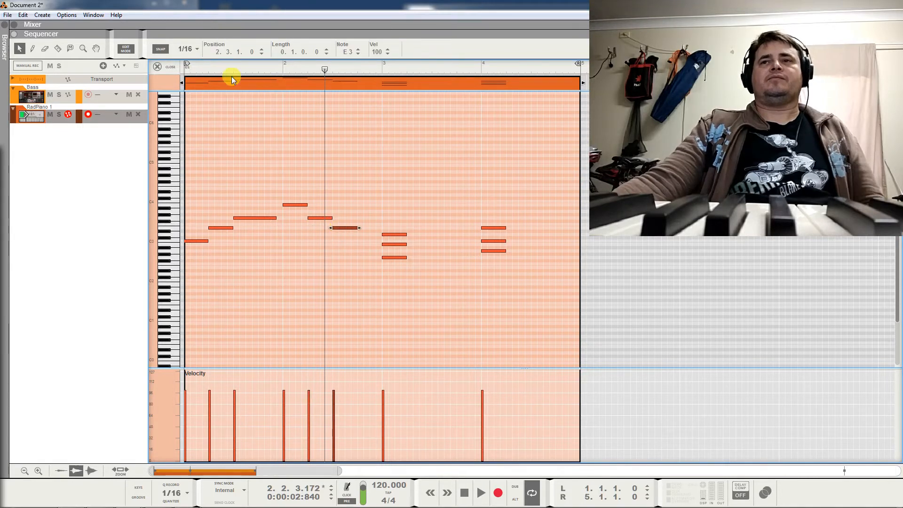
left_click(178, 71)
key("space")
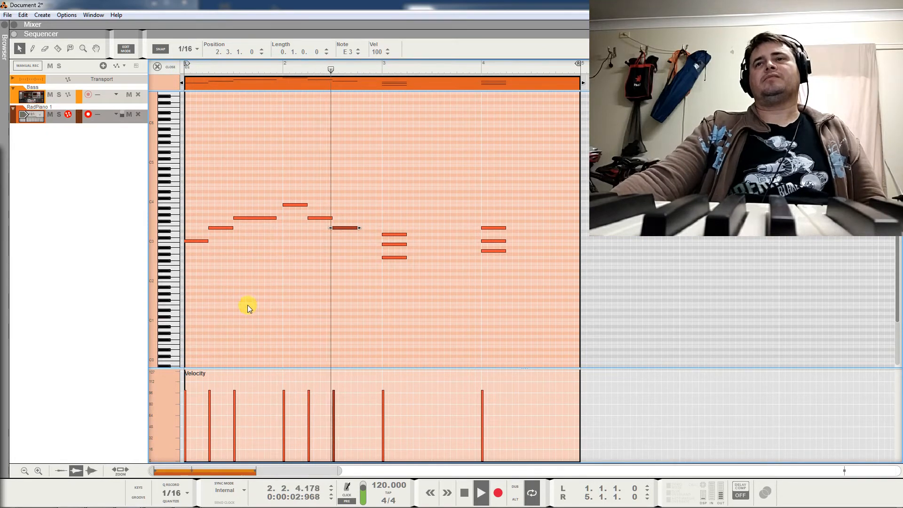
key("space")
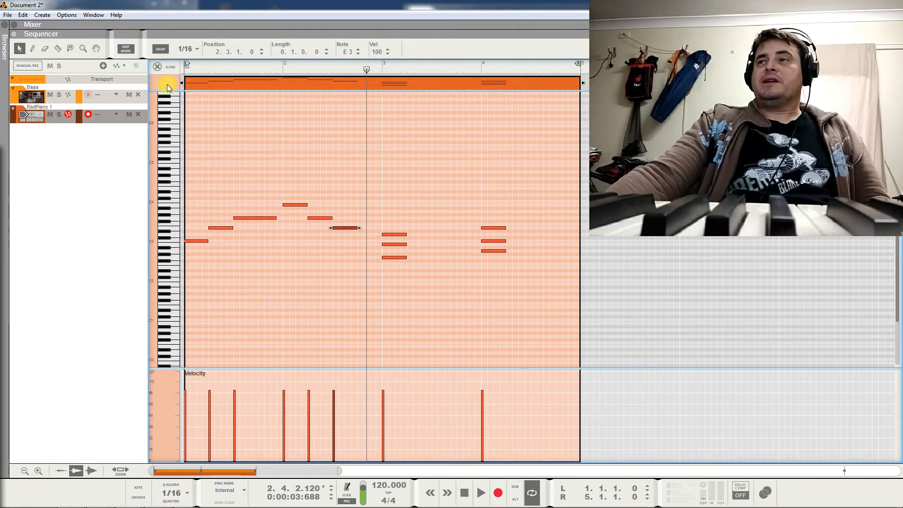
Replay the piano part from the start several times to judge the first two arpeggios.
left_click(182, 71)
key("space")
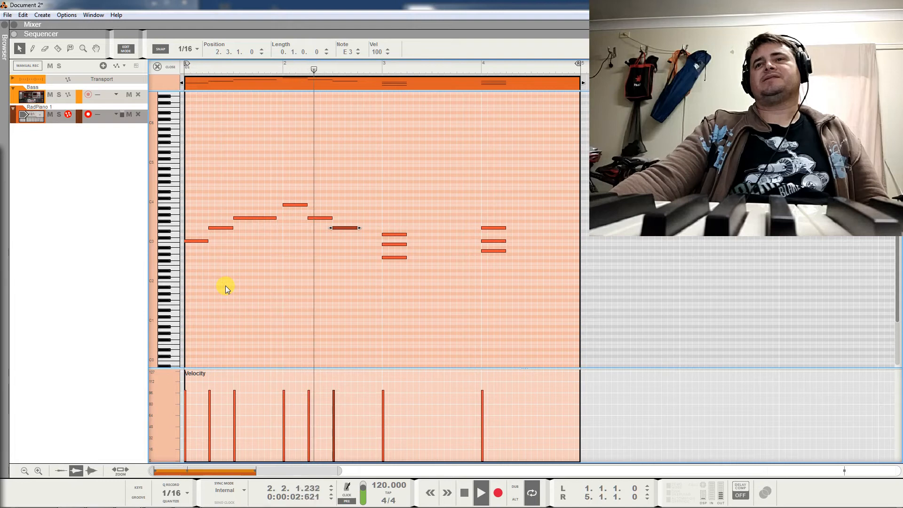
key("space")
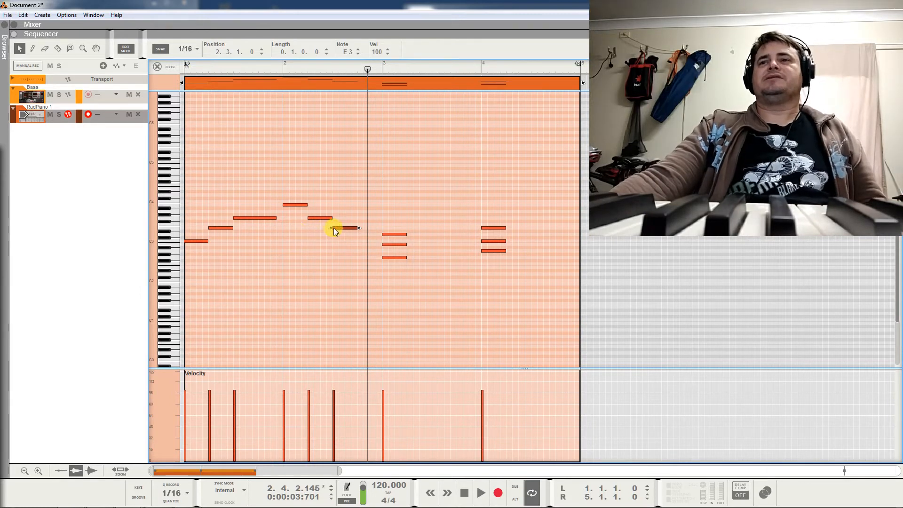
key("space")
key("space")
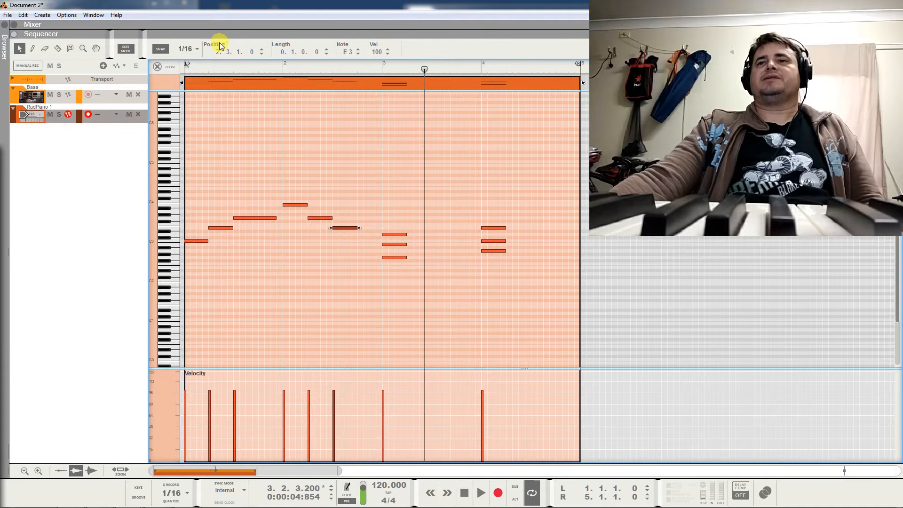
left_click(201, 66)
key("space")
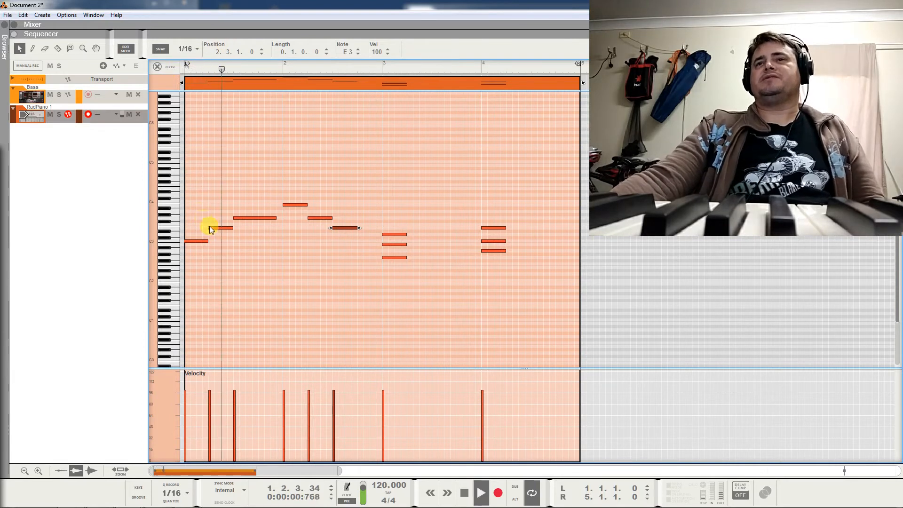
key("space")
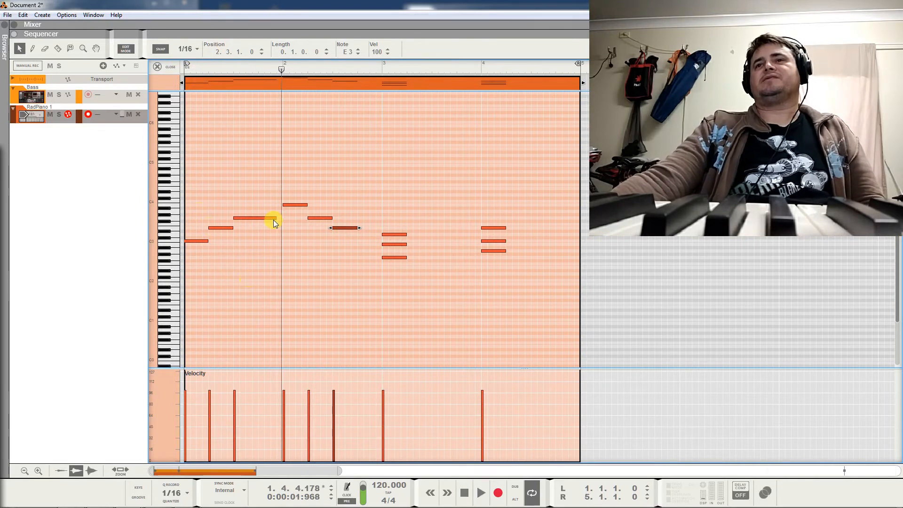
Swap bar 2's outer notes, placing E3 on beat 1 and B3 on beat 3, and play back from the start.
left_click(295, 204)
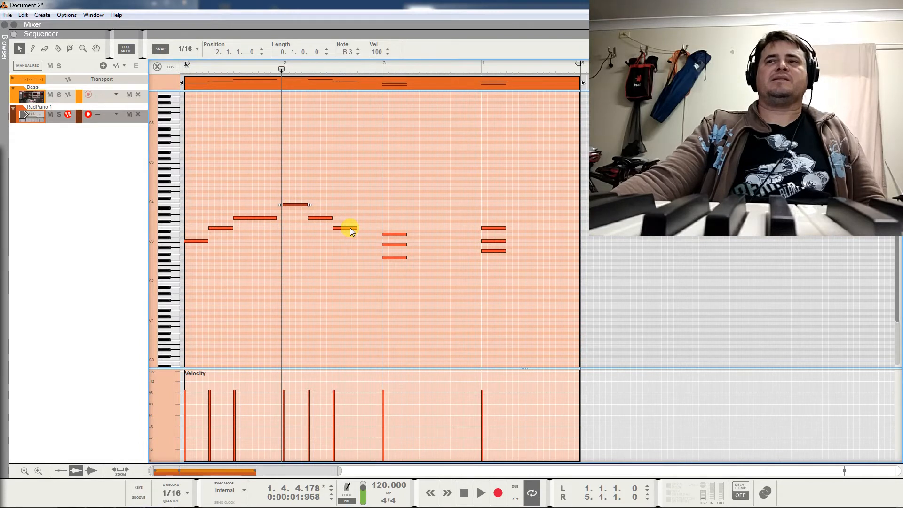
left_click(351, 230)
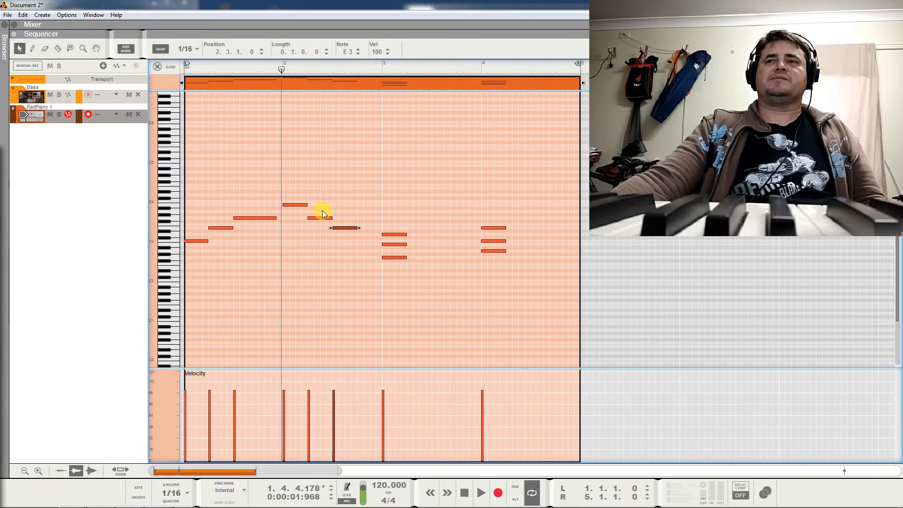
left_click_drag(295, 205, 348, 210)
left_click(186, 66)
key("space")
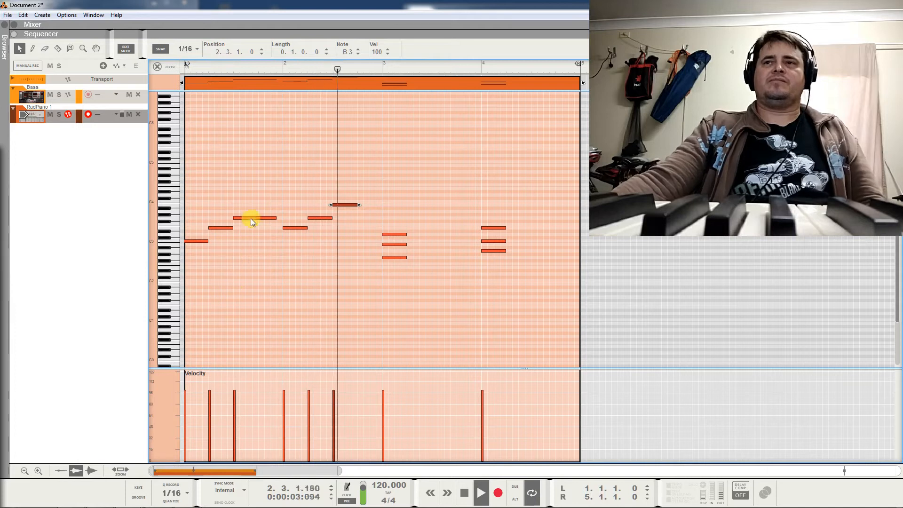
Replay the first two bars and compare bar 2's E3 and B3 with the lowest note of bar 3's chord.
key("space")
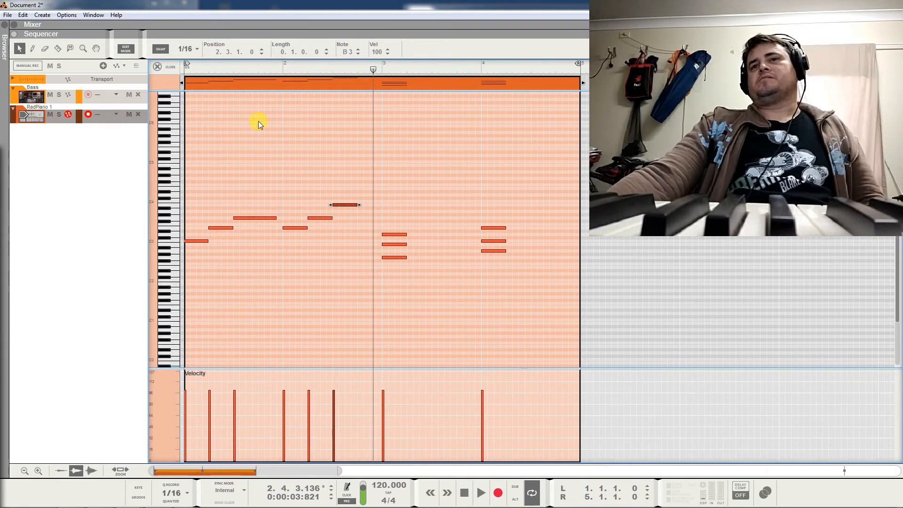
left_click(187, 66)
key("space")
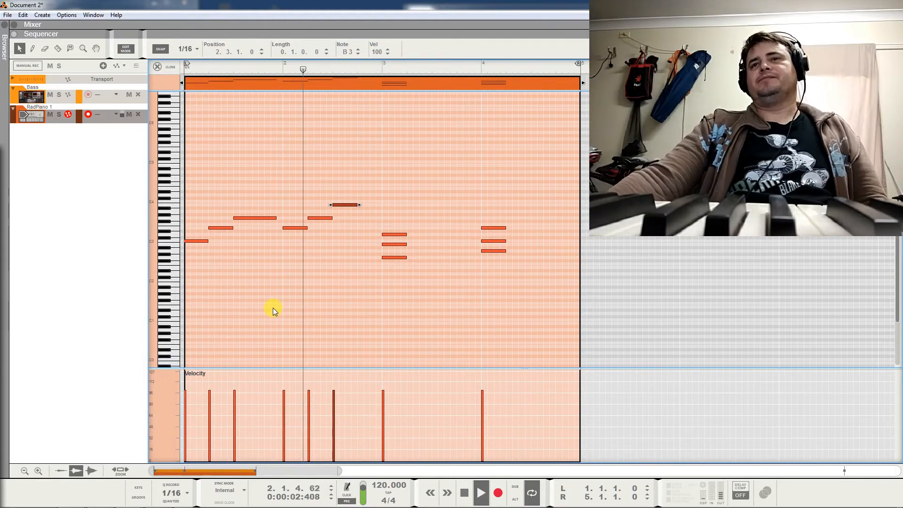
key("space")
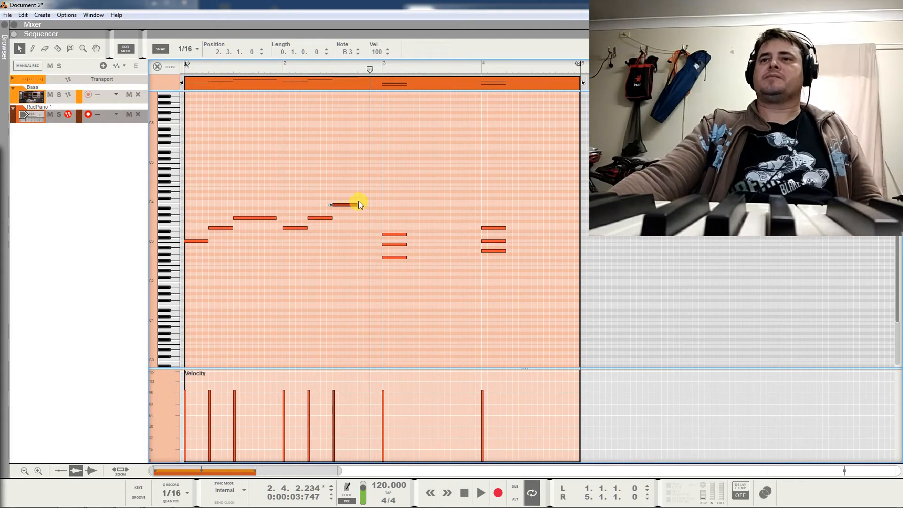
left_click_drag(377, 238, 404, 266)
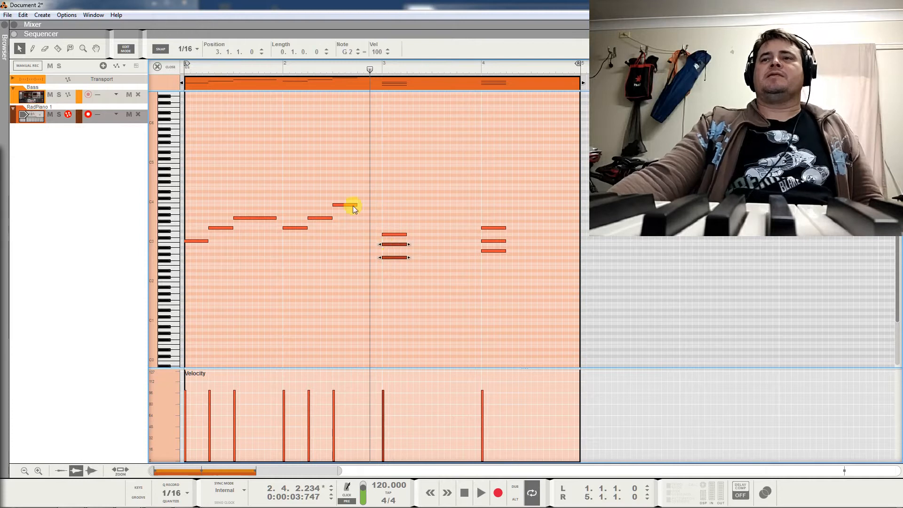
left_click(349, 204)
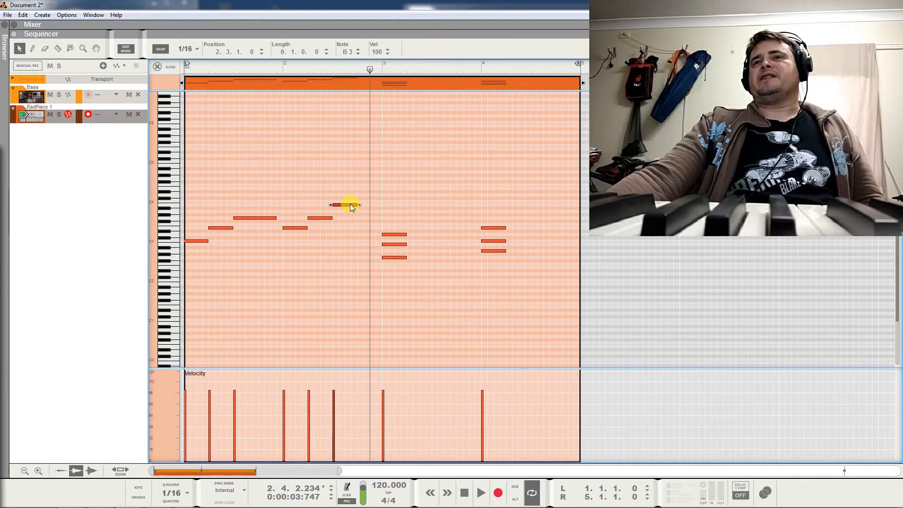
left_click(387, 257)
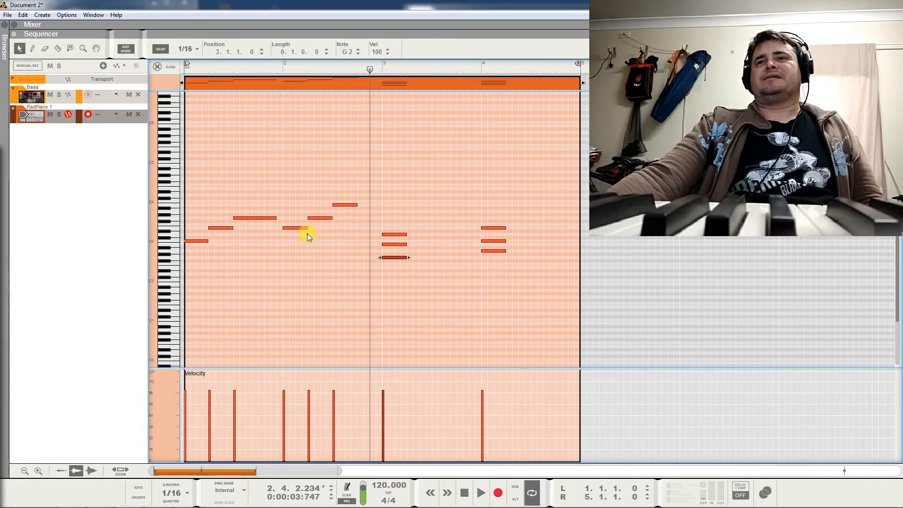
left_click(302, 227)
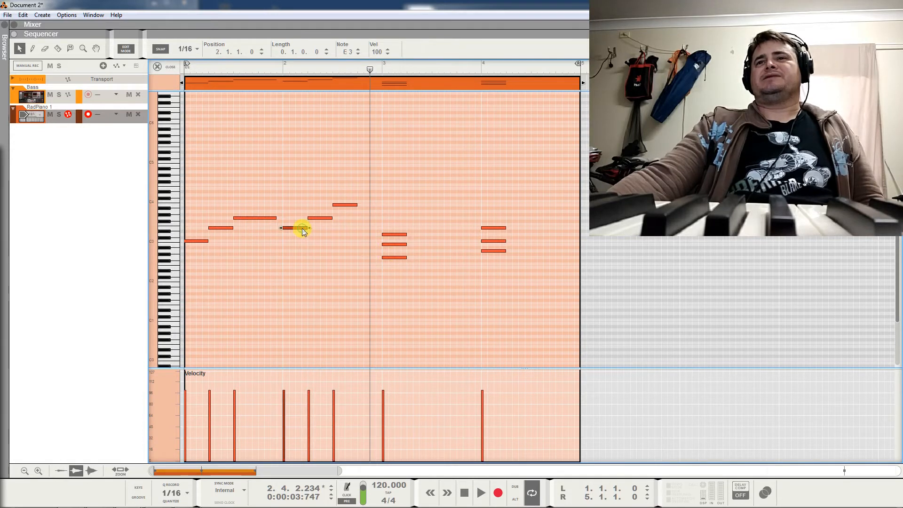
left_click(389, 259)
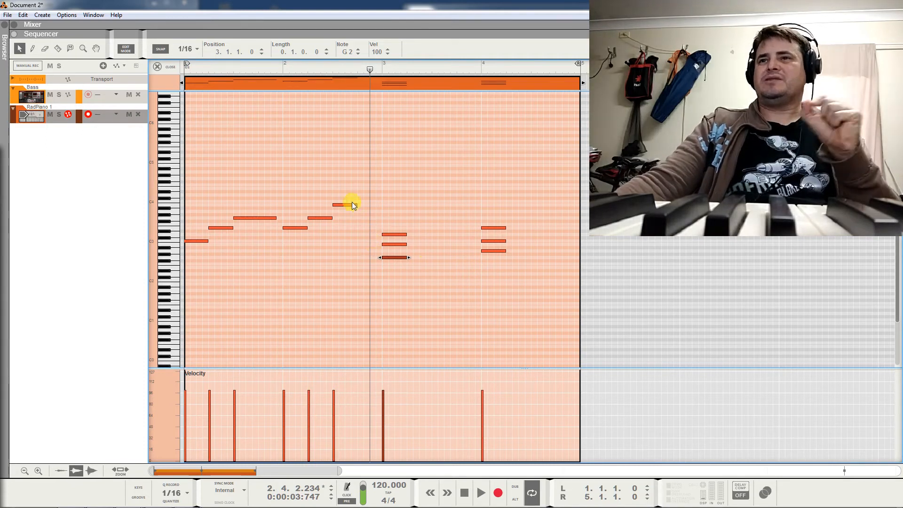
Spread bar 3's chord into an ascending G2, B2, D3 arpeggio on beats 1 to 3 and play back from the start.
left_click_drag(389, 221, 439, 237)
left_click(276, 70)
key("space")
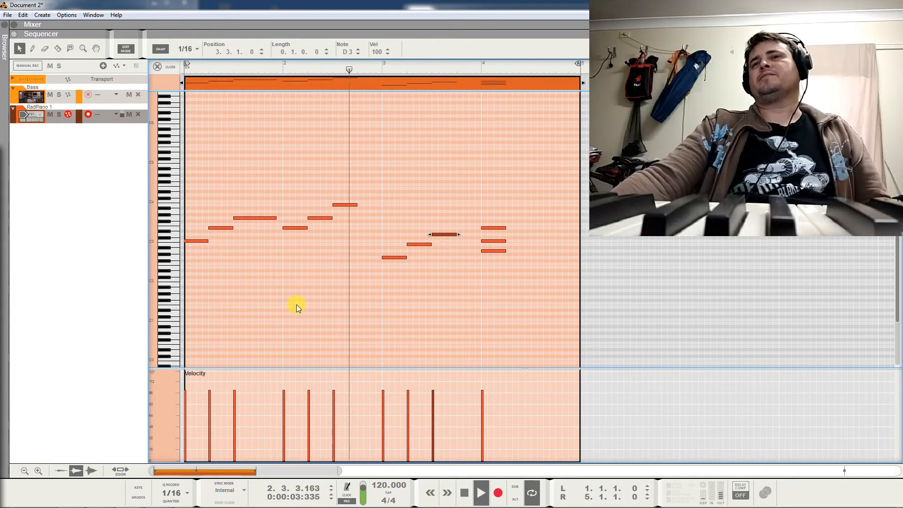
left_click(186, 70)
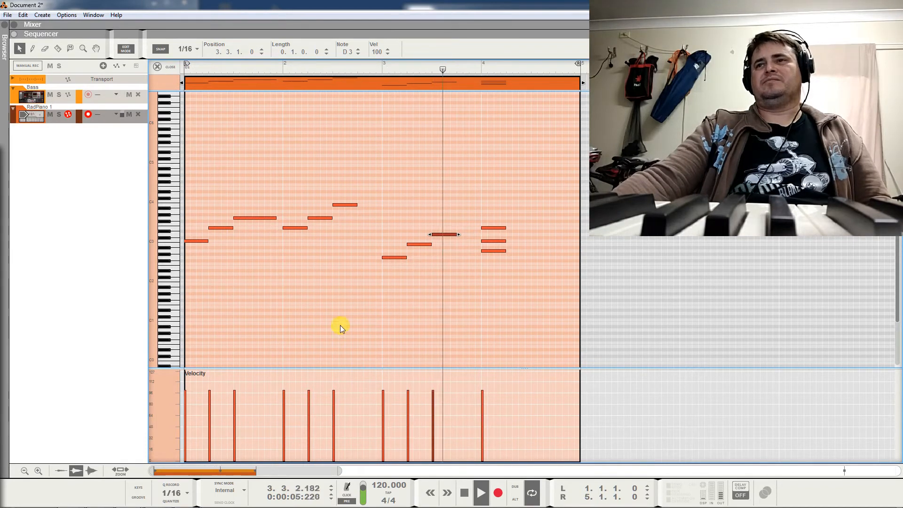
key("space")
Swap bar 3's outer notes, placing D3 on beat 1 and G2 on beat 3, and play back from the start.
left_click_drag(441, 236, 443, 258)
left_click(186, 71)
key("space")
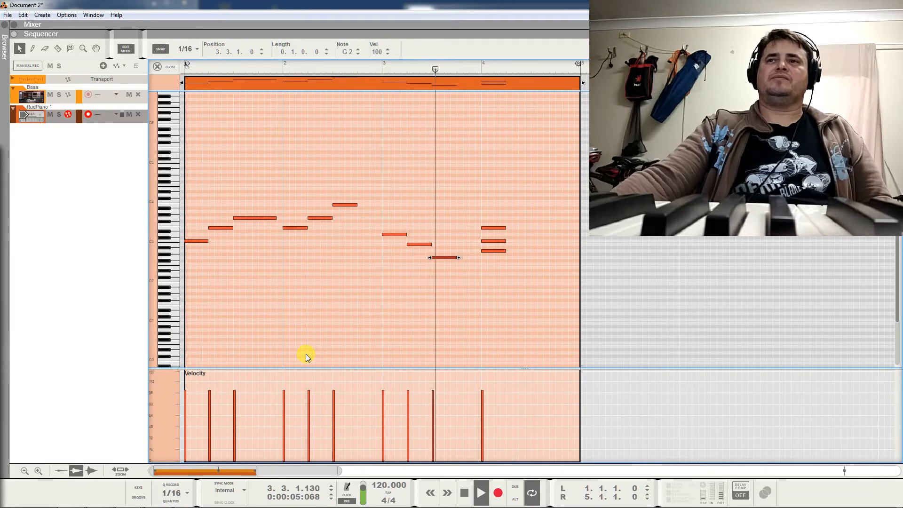
key("space")
Spread bar 4's chord into an ascending A2, C3, E3 arpeggio on beats 1 to 3 and play back the four bars.
left_click_drag(501, 216, 544, 230)
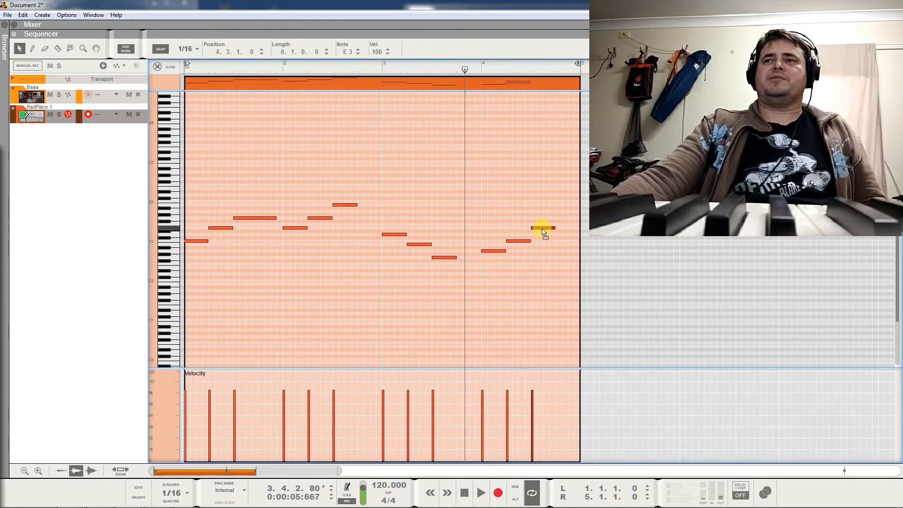
key("KP_7")
key("space")
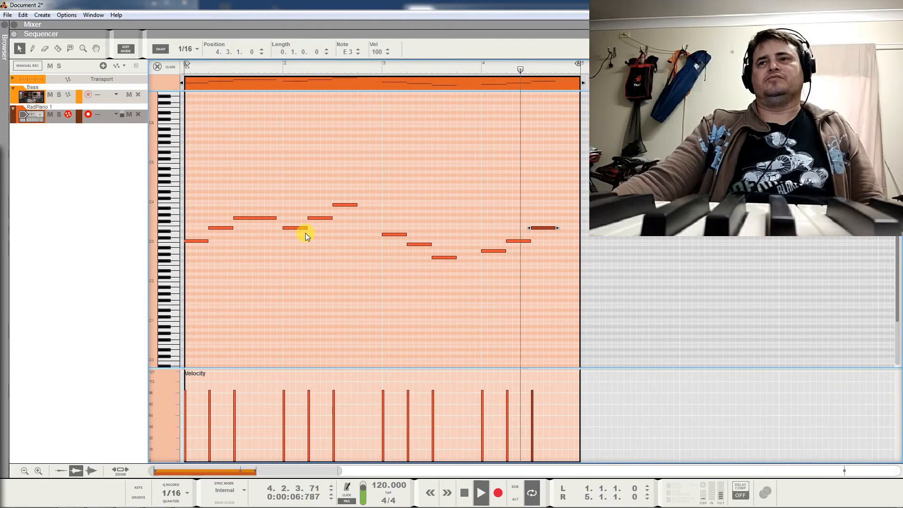
key("space")
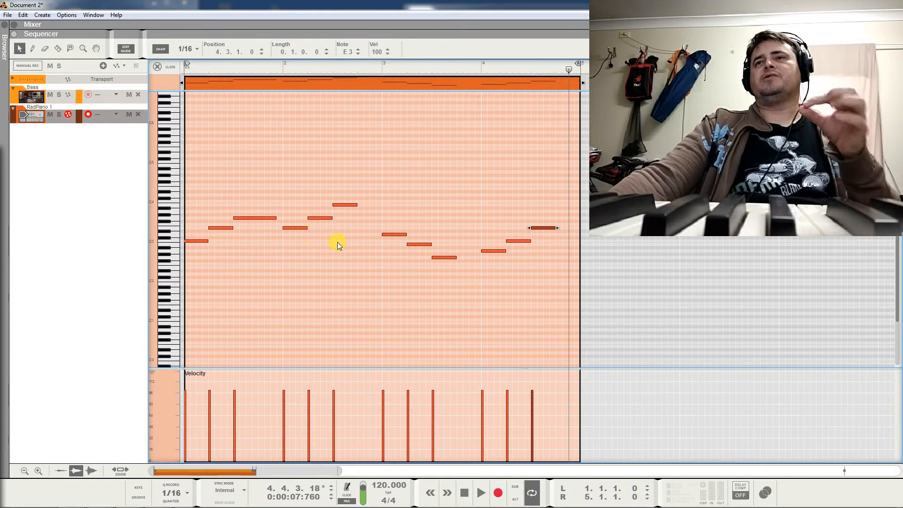
Add E3 on beat 4 of bar 2 and G2 on beat 4 of bar 3, shorten bar 3's first G2 to three sixteenths, and play back.
left_click(348, 205)
left_click_drag(348, 205, 378, 235)
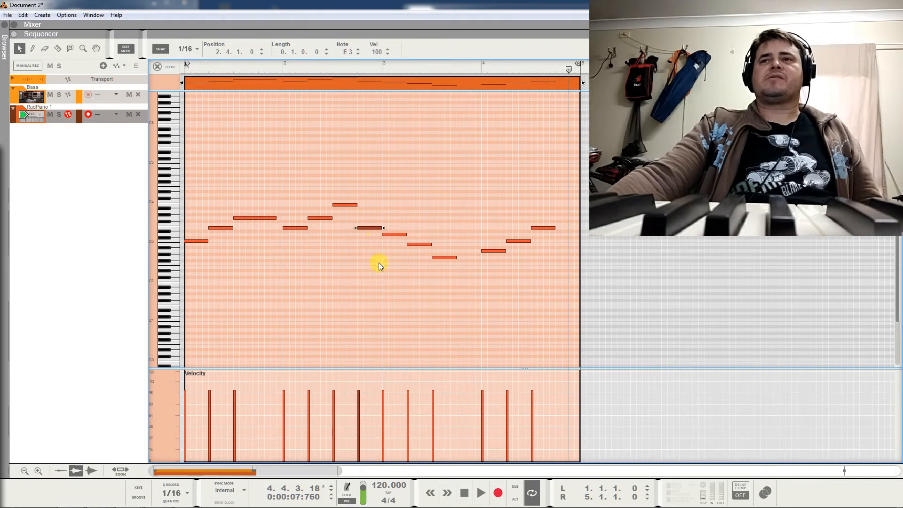
left_click(452, 258)
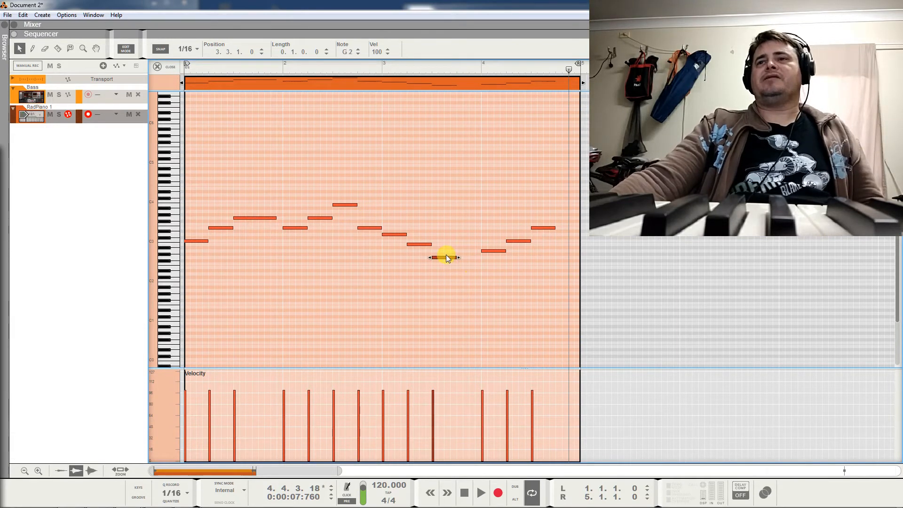
left_click_drag(447, 260, 470, 258)
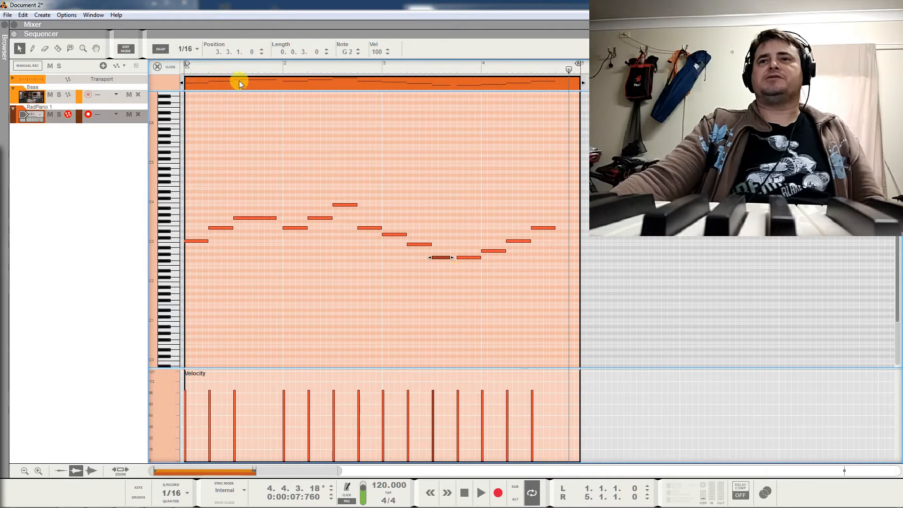
left_click(186, 70)
key("space")
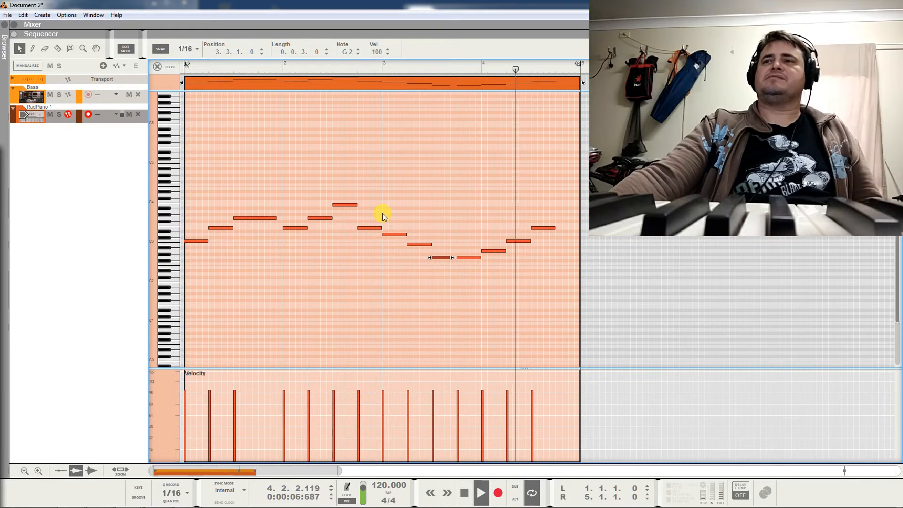
key("space")
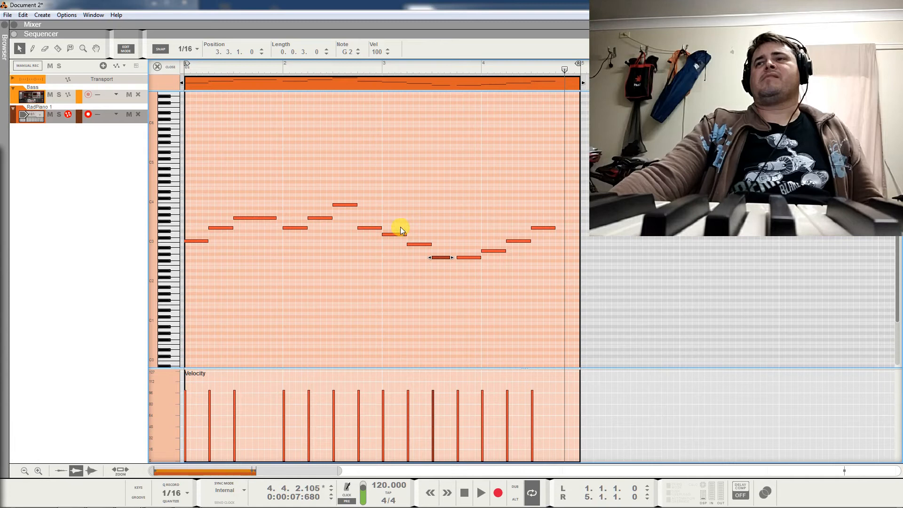
Shorten bar 4's beat 3 E3 to three sixteenths, repeat E3 on beat 4, and play back the melody.
left_click(547, 228)
mouse_move(551, 230)
left_mouse_down()
mouse_move(577, 227)
mouse_move(552, 229)
left_mouse_up()
left_click(542, 222)
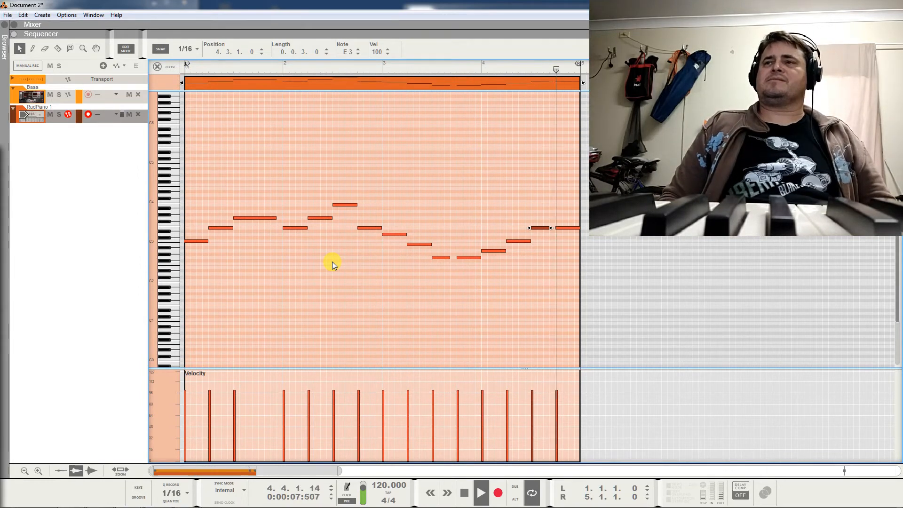
key("space")
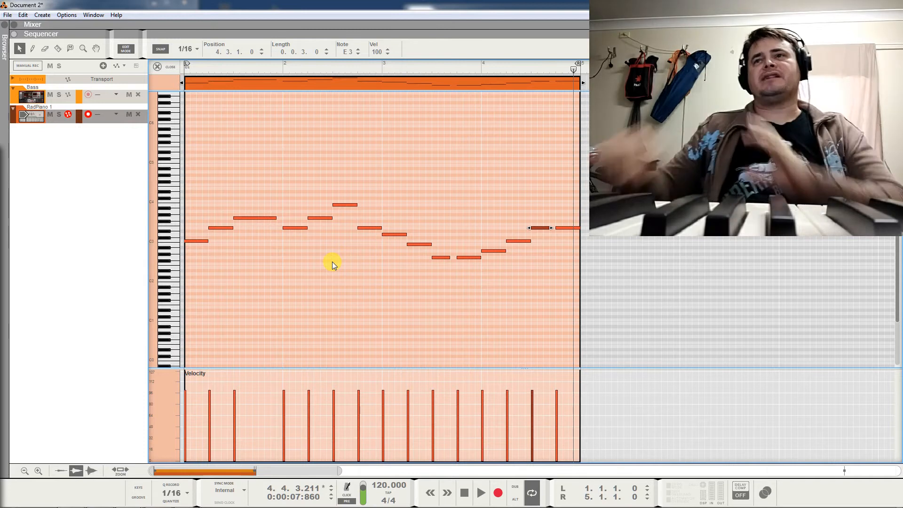
Add a sixteenth F3 ending bar 1, reshape bar 2's ending as a long F3 and a sixteenth E3, and play back.
left_click(279, 223, "alt")
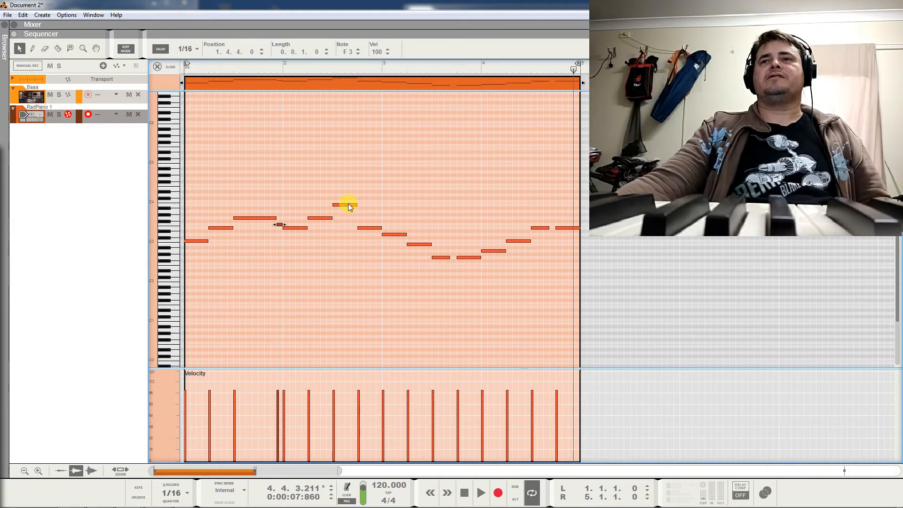
left_click_drag(349, 203, 376, 225)
left_click(361, 229)
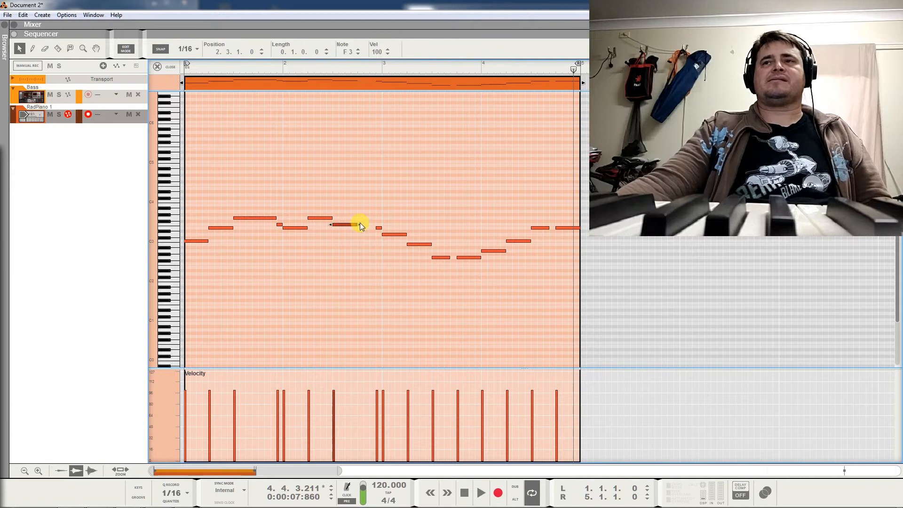
left_click_drag(197, 69, 185, 71)
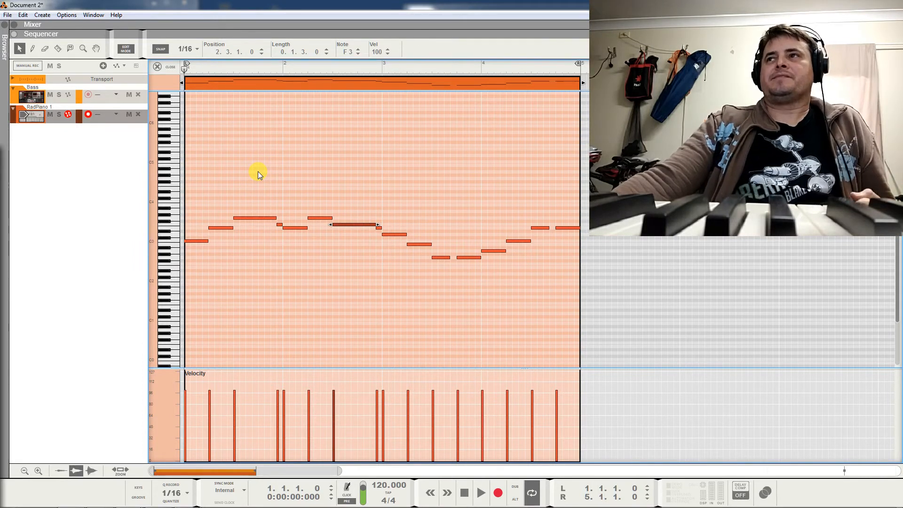
key("space")
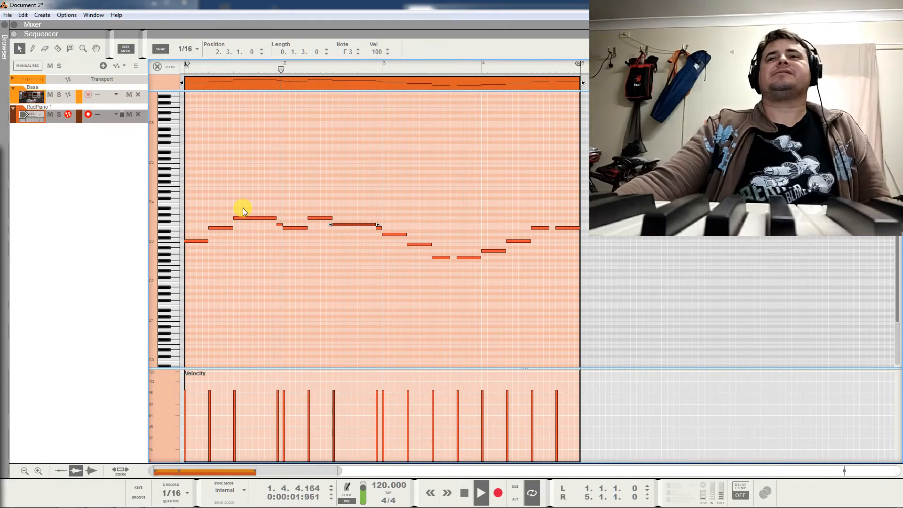
key("space")
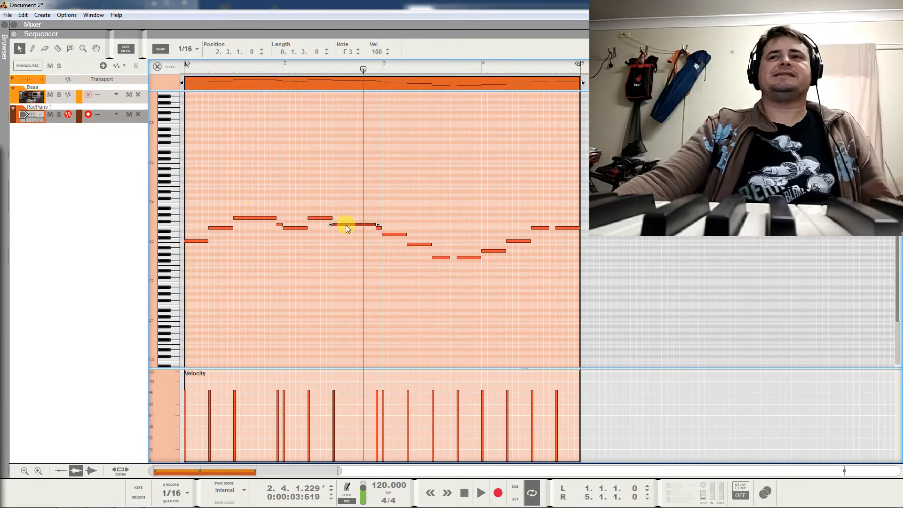
Raise bar 2's long beat 3 note to G3 and shorten the G3 before it to three sixteenths.
left_click_drag(345, 224, 328, 217)
left_click(325, 227)
left_click(331, 217)
Lengthen bar 1's closing F3 to two sixteenths from 1.4.3, trim the G3 before it to meet it, and play back.
left_click(271, 219)
left_click(275, 226)
left_click(279, 225)
left_click(181, 66)
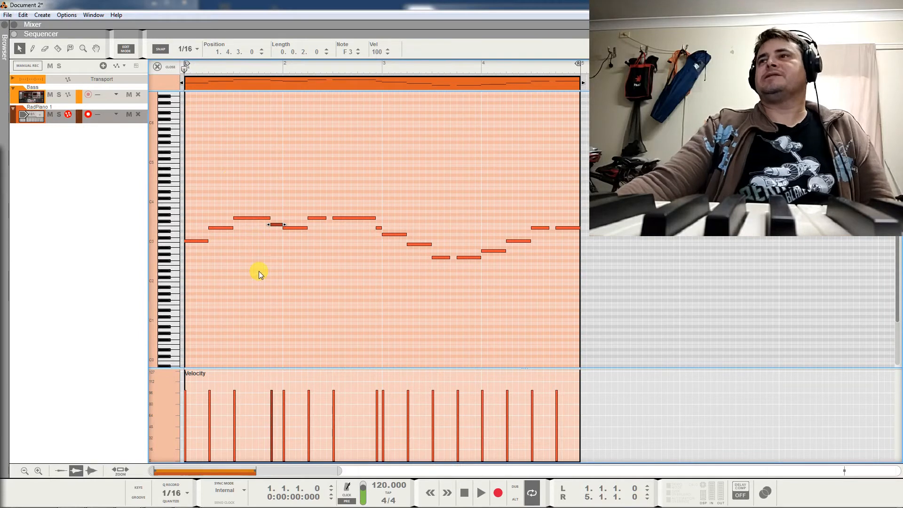
key("space")
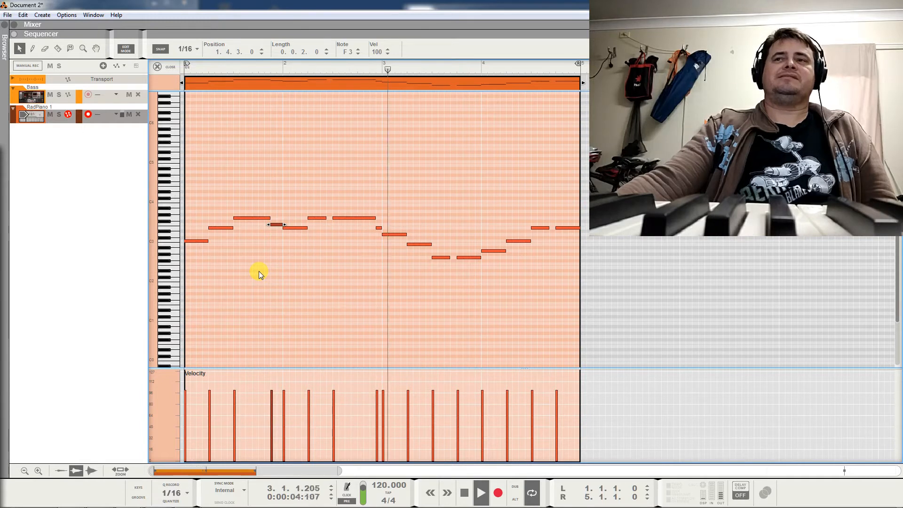
key("space")
left_click(420, 239)
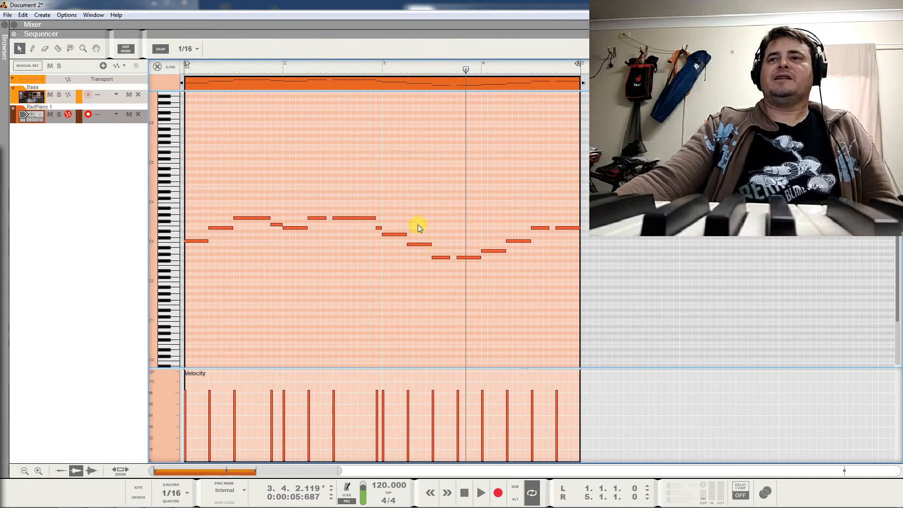
Replay the melody from the start, raise bar 3's beat 3 note to D3, and play back the change.
left_click_drag(242, 69, 157, 69)
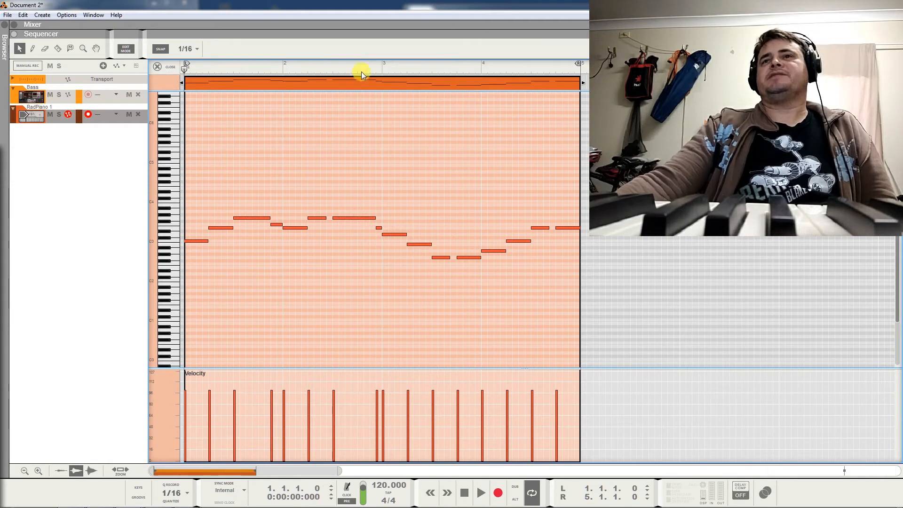
key("space")
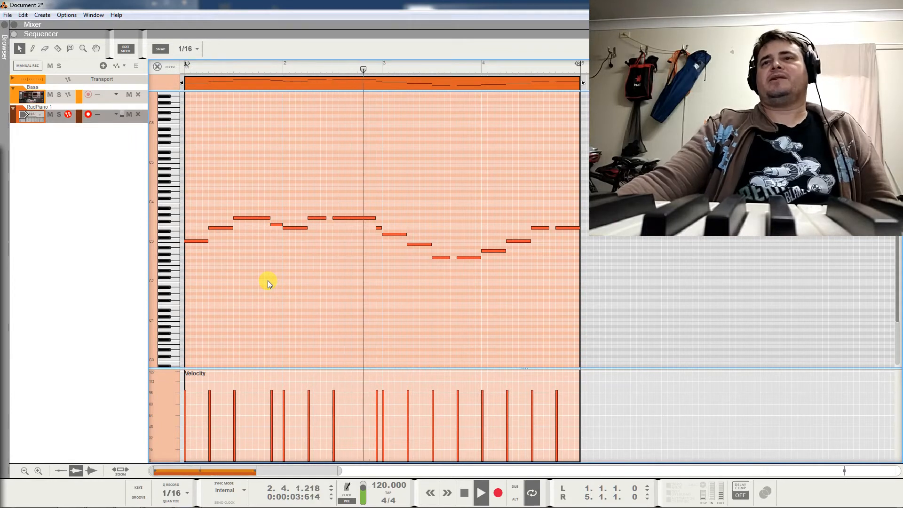
key("space")
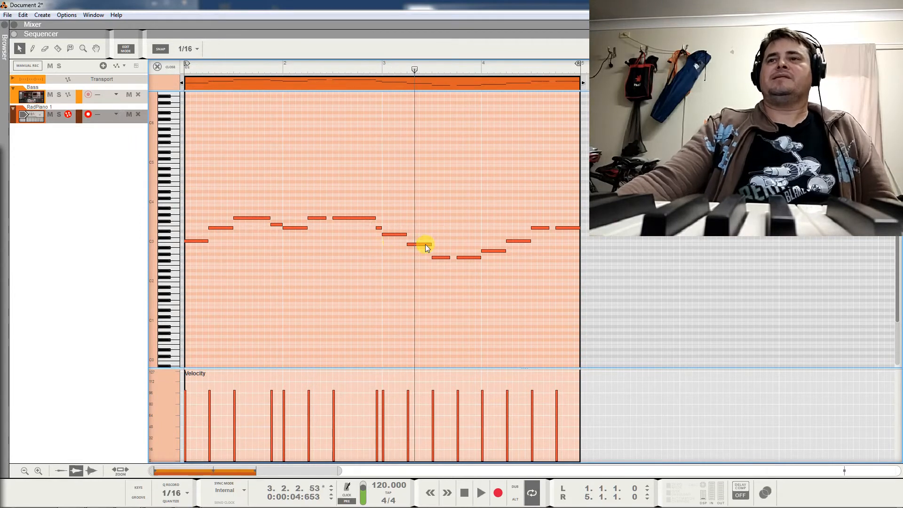
left_click_drag(438, 256, 438, 234)
key("KP_Decimal")
key("space")
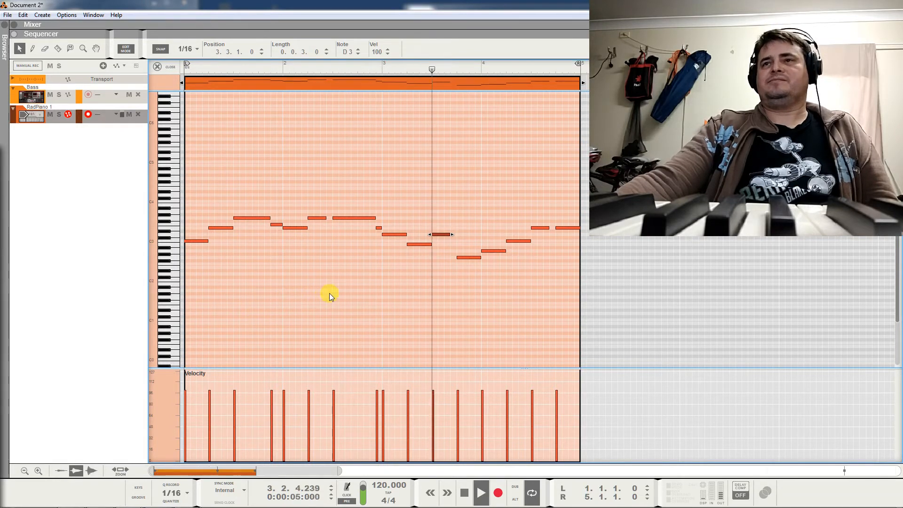
key("space")
Split bar 3's beat 4 into a two-sixteenth D3 followed by a two-sixteenth G2, and play back from the start.
left_click(463, 257)
left_click_drag(455, 257, 464, 238)
left_click(440, 235)
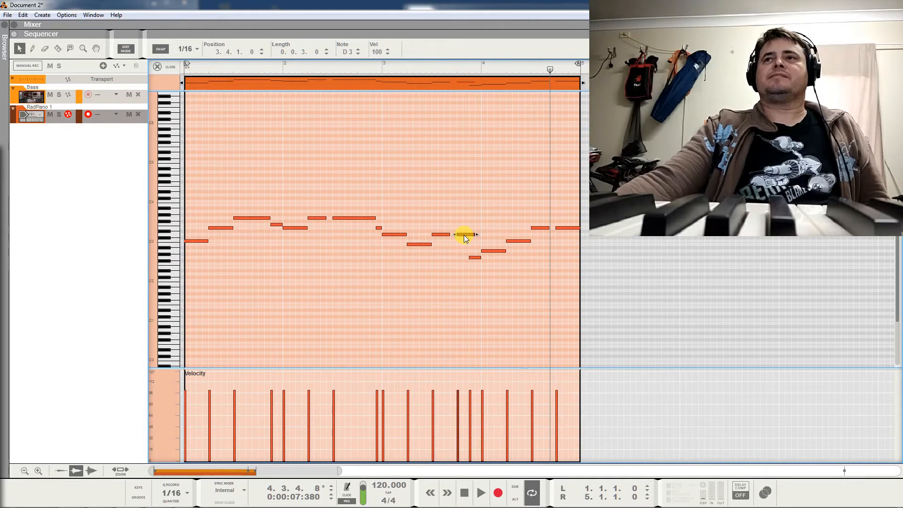
left_click_drag(474, 234, 468, 235)
left_click(184, 69)
key("space")
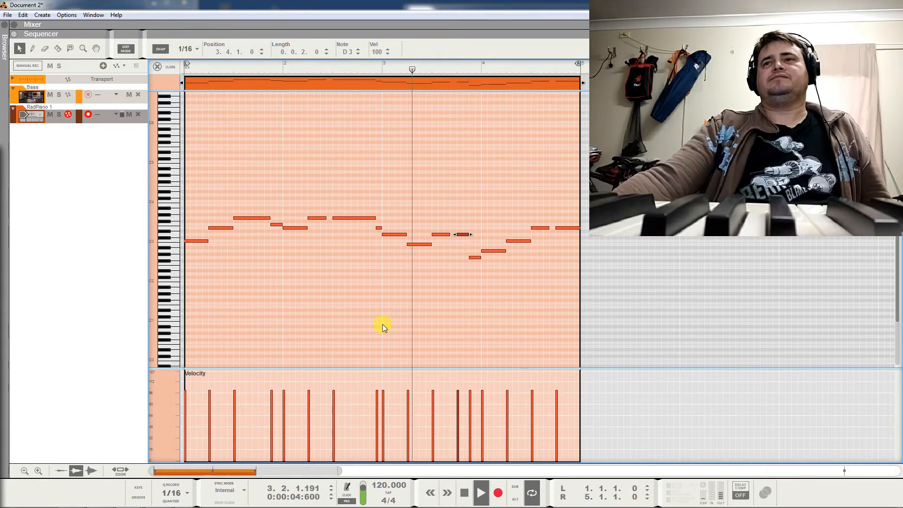
Lengthen bar 2's closing E3 to two sixteenths from 2.4.3 and trim the long G3 before it to meet it.
key("space")
left_click(374, 219)
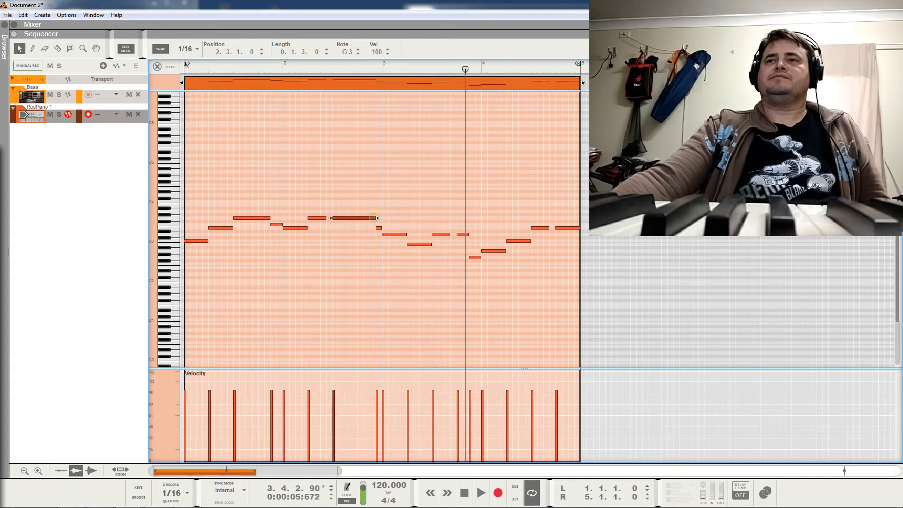
left_click(377, 228)
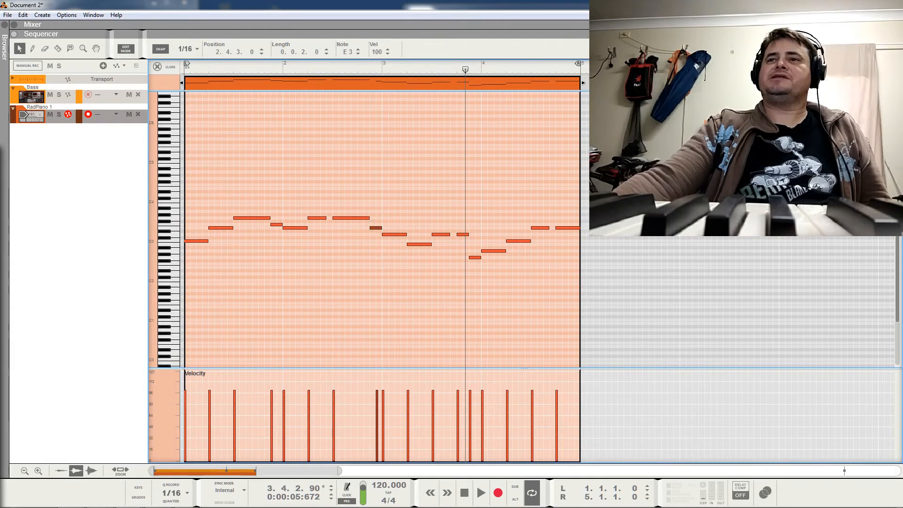
left_click(368, 258)
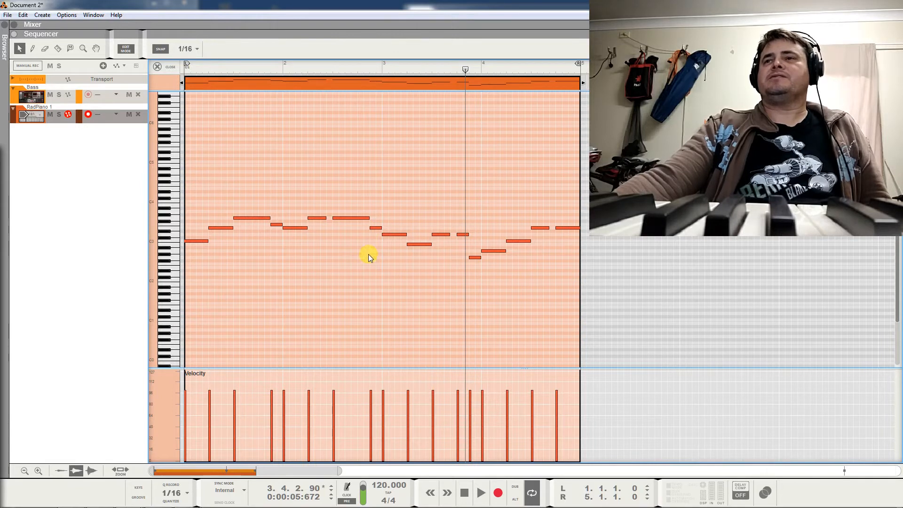
Play the four-bar melody back from the start to review the adjusted rhythm.
left_click_drag(254, 64, 184, 66)
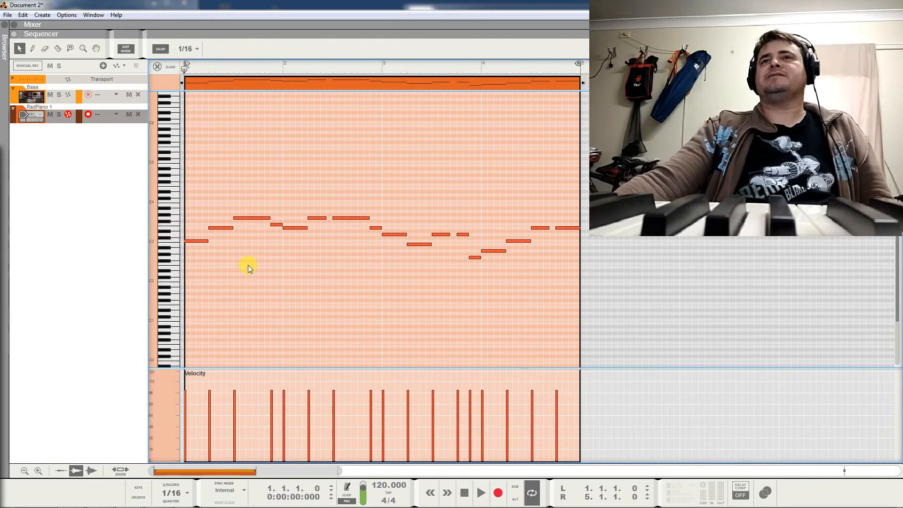
key("space")
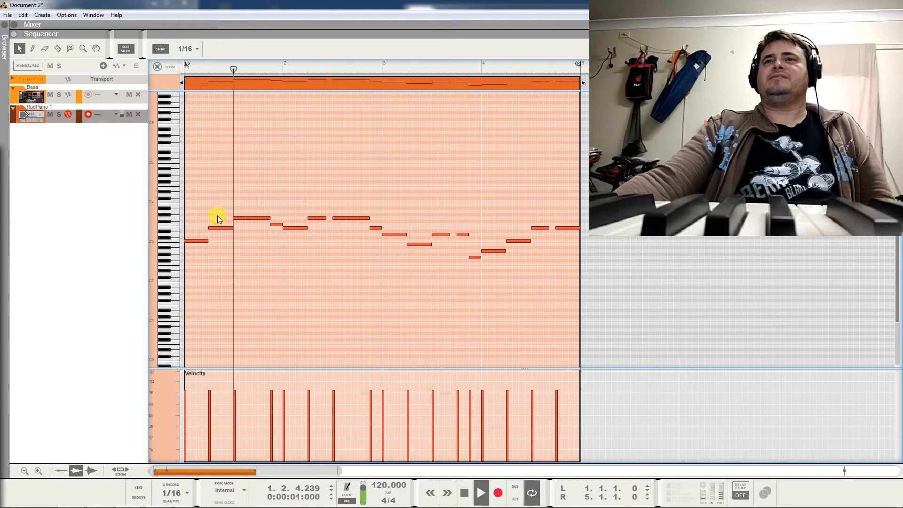
key("space")
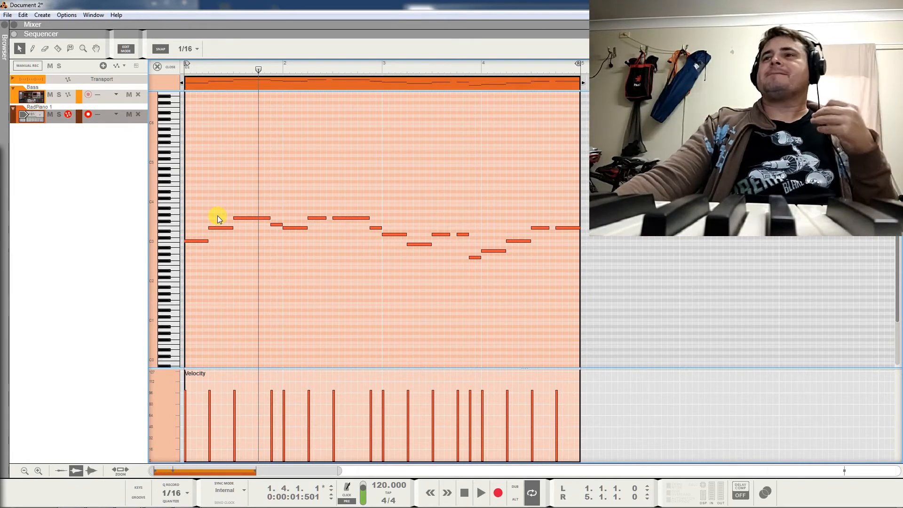
left_click(188, 68)
key("space")
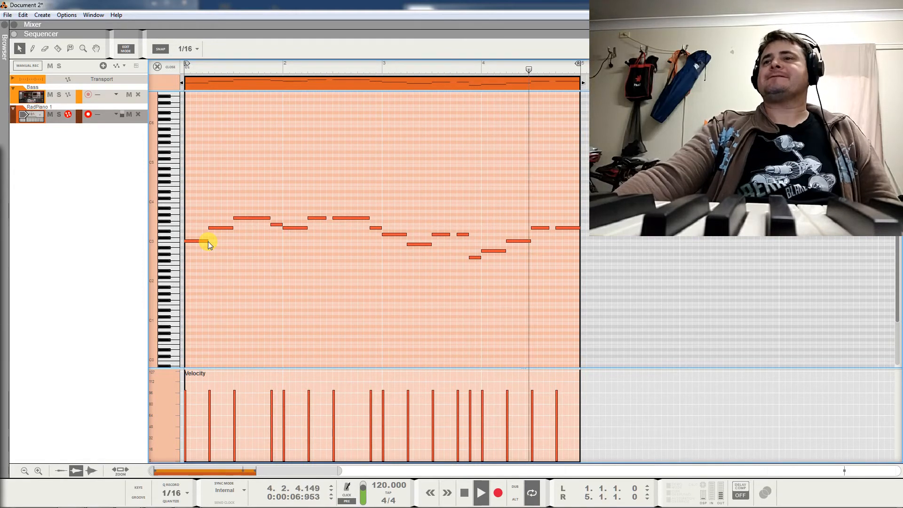
key("space")
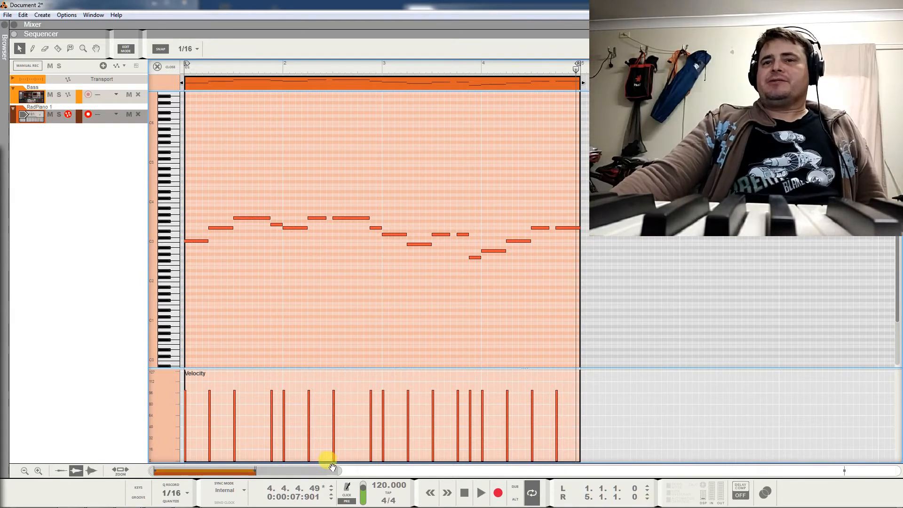
Extend the loop end to bar 9 and duplicate the four-bar RadPiano clip to start at bar 5.
left_click_drag(339, 471, 632, 471)
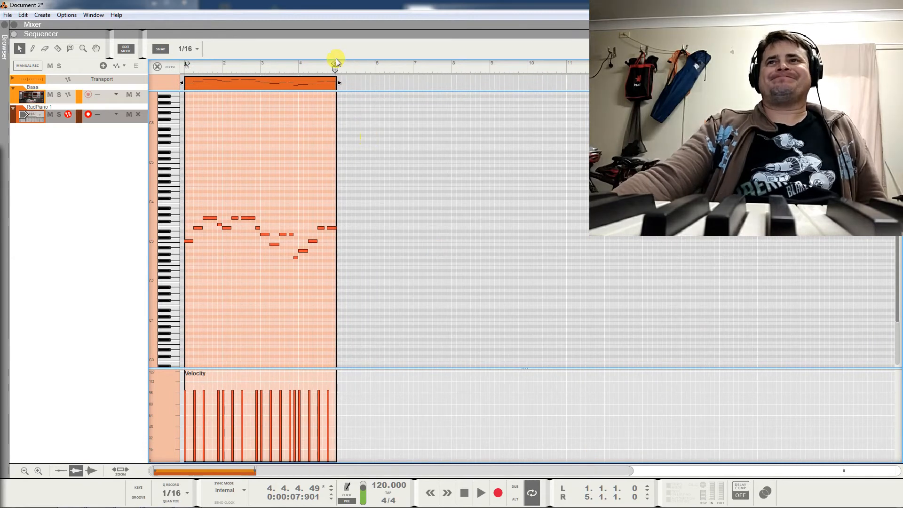
left_click_drag(335, 66, 489, 82)
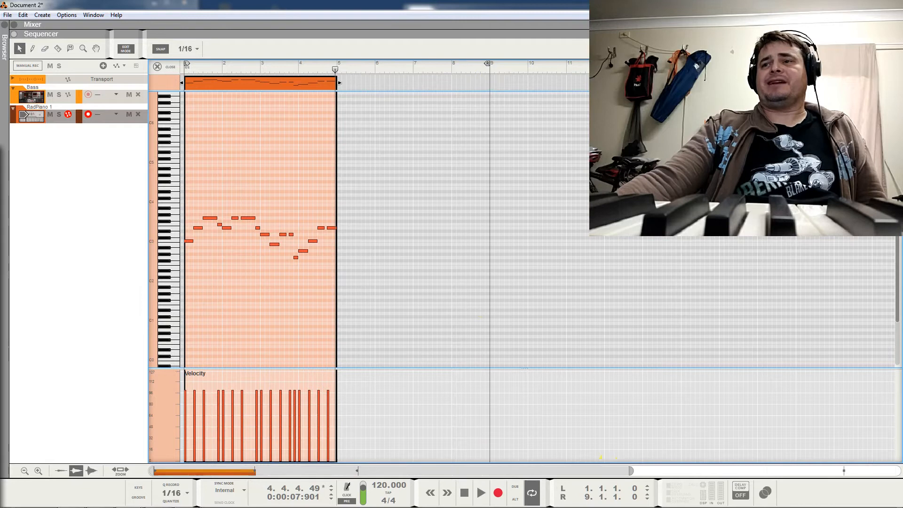
left_click_drag(631, 471, 524, 471)
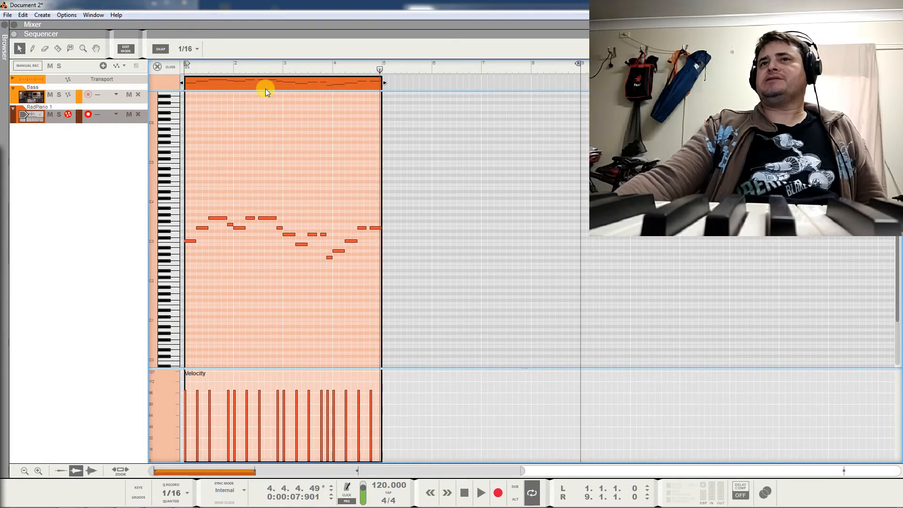
left_click_drag(239, 86, 437, 86)
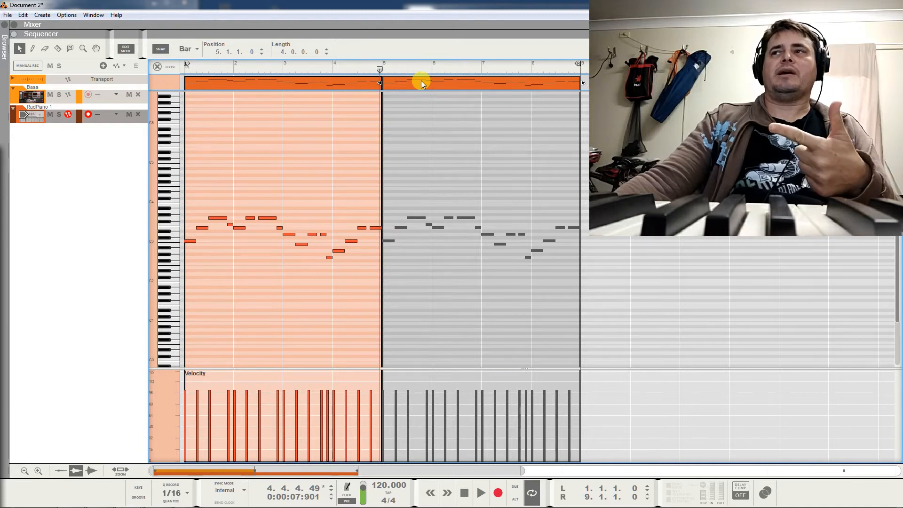
Play the original and duplicated clips from bar 1 to check the repeat.
left_click(188, 66)
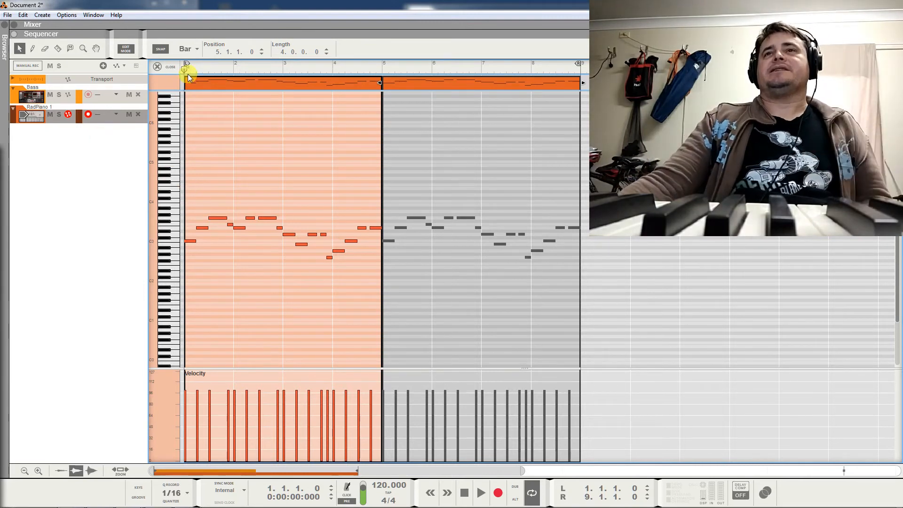
key("space")
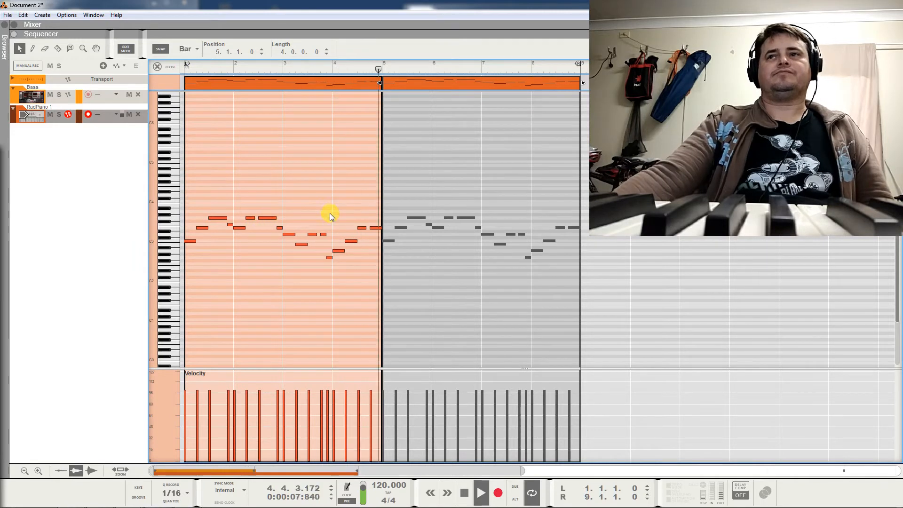
key("space")
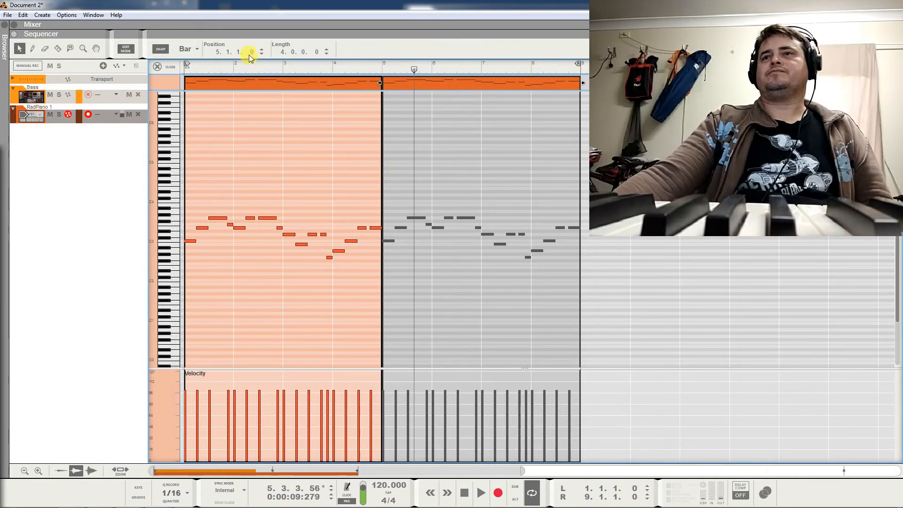
Close the clip editor, duplicate the Bass clip to bar 5, and delete the extra RadPiano clip at bar 9.
left_click(157, 66)
left_click_drag(271, 96, 455, 93)
left_click(530, 103)
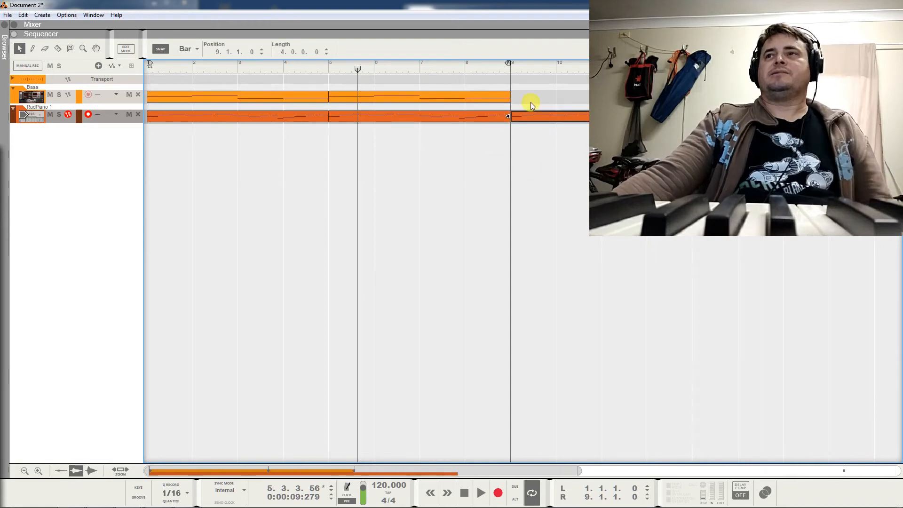
key("Delete")
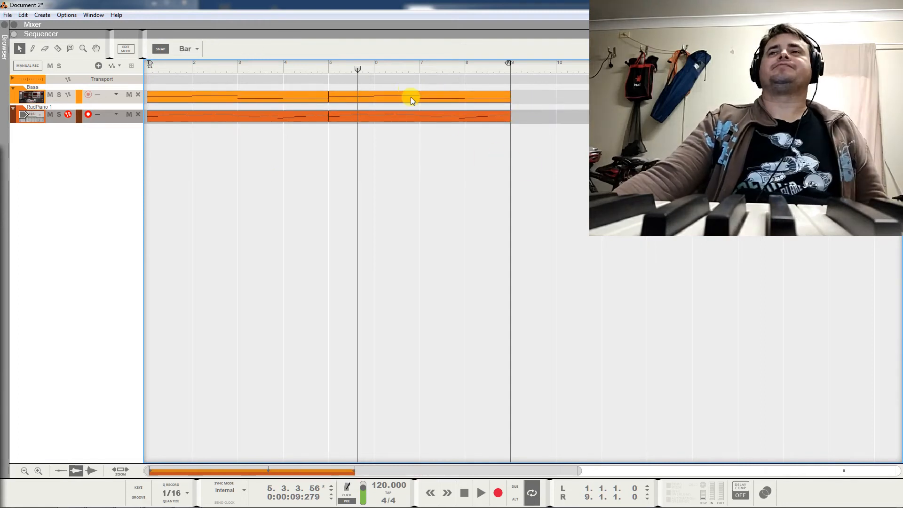
Start playback of the arrangement and open the second RadPiano clip for note editing.
left_click(328, 71)
key("space")
double_click(343, 115)
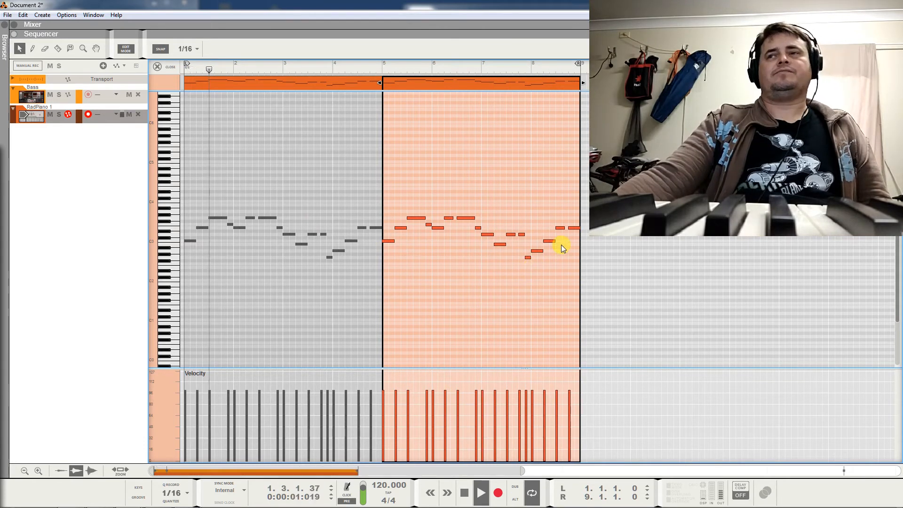
key("space")
Lower bar 8's last two notes to C3 and its beat 2 note to B2 in the second RadPiano clip.
left_click(560, 216)
key("Delete")
left_click_drag(560, 214, 562, 243)
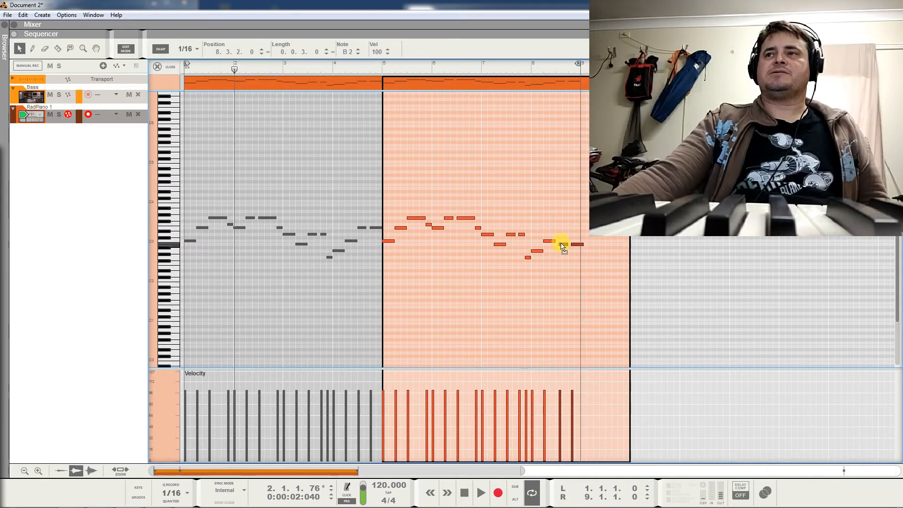
left_click(550, 244)
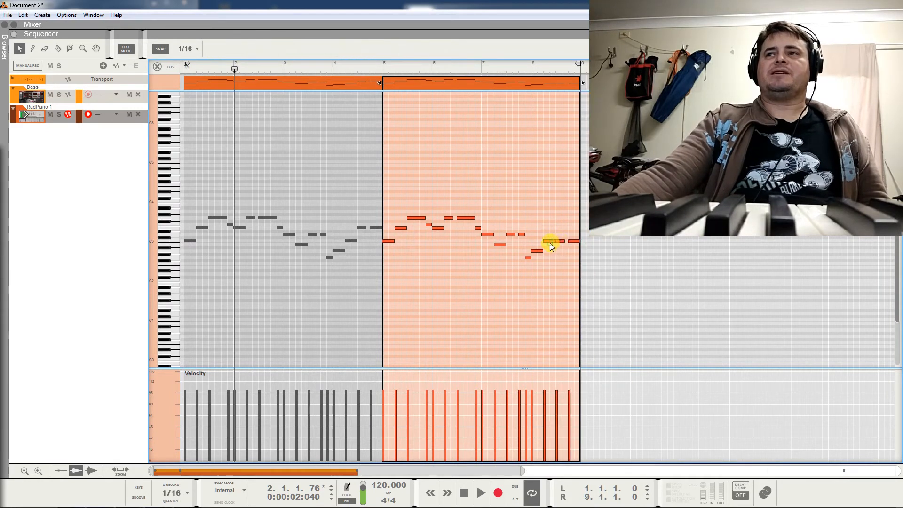
left_click_drag(550, 242, 548, 245)
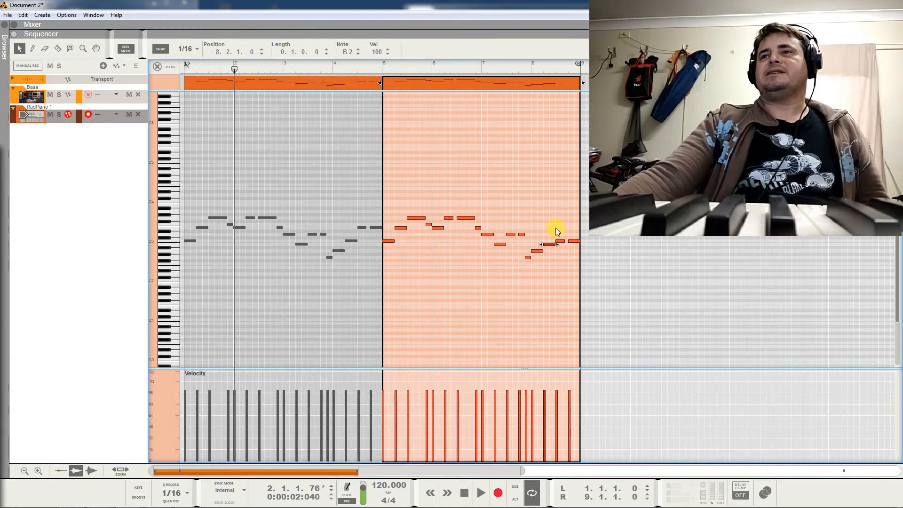
Check bar 8's changed notes and play the second RadPiano clip from bar 5.
left_click(194, 239)
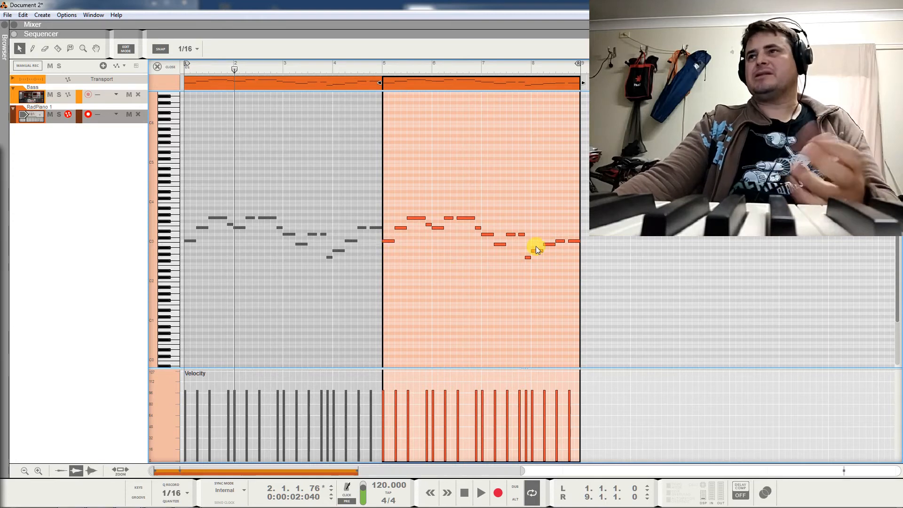
left_click_drag(572, 247, 573, 247)
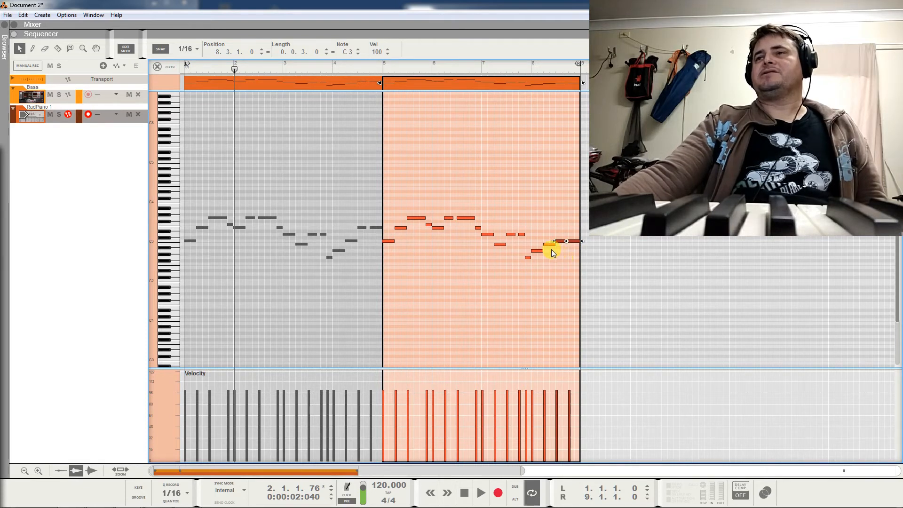
left_click(550, 246)
left_click(551, 244)
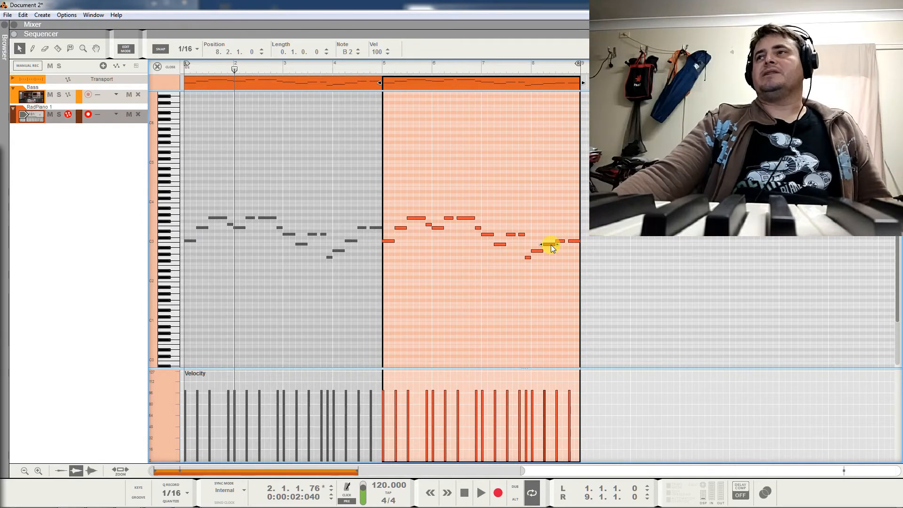
left_click(385, 83)
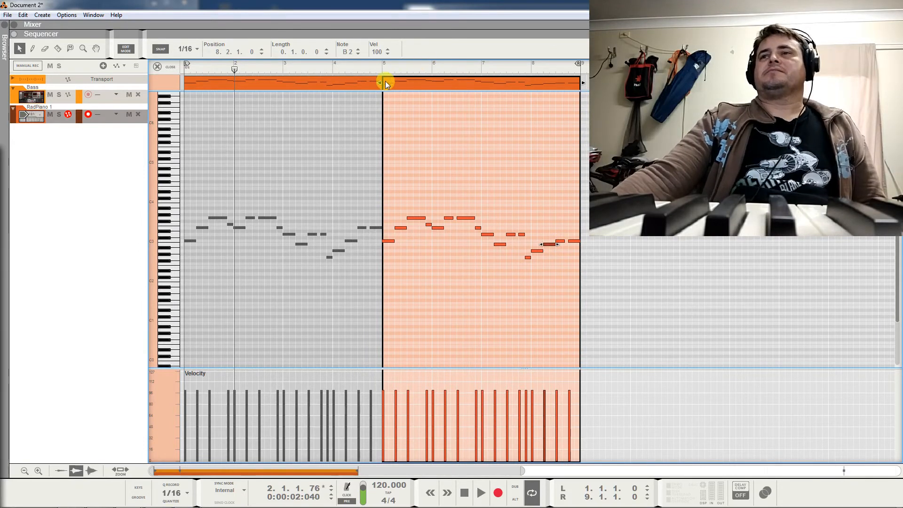
left_click(379, 72)
key("space")
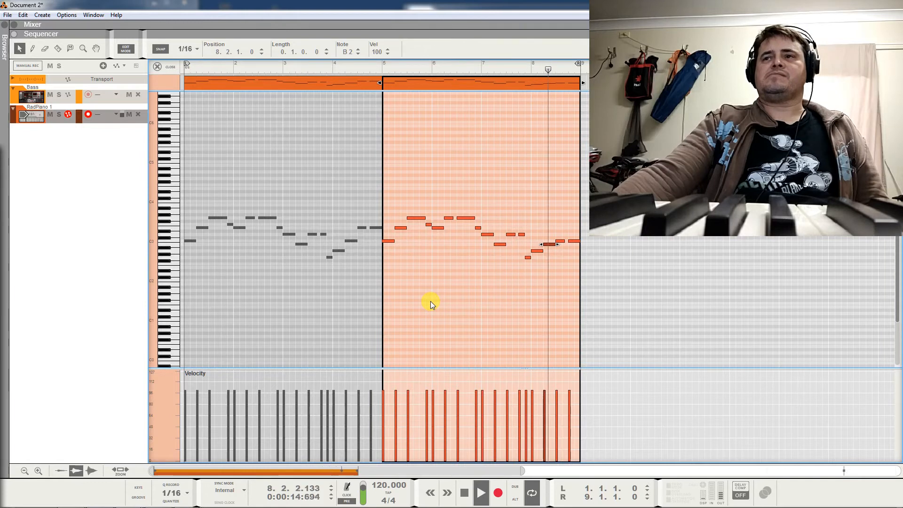
key("space")
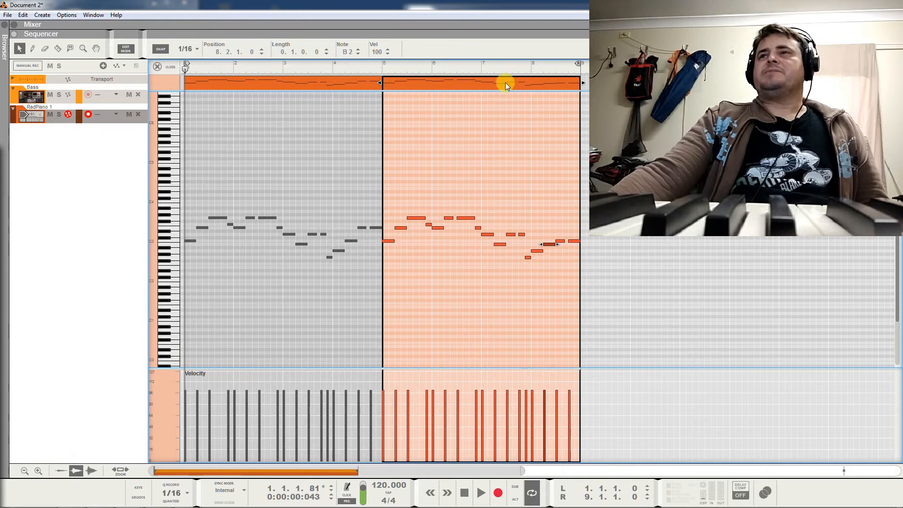
Split the Bass track's bar 8 note into a one-beat B1 and a three-beat C2, and play from bar 8.
left_click(531, 69)
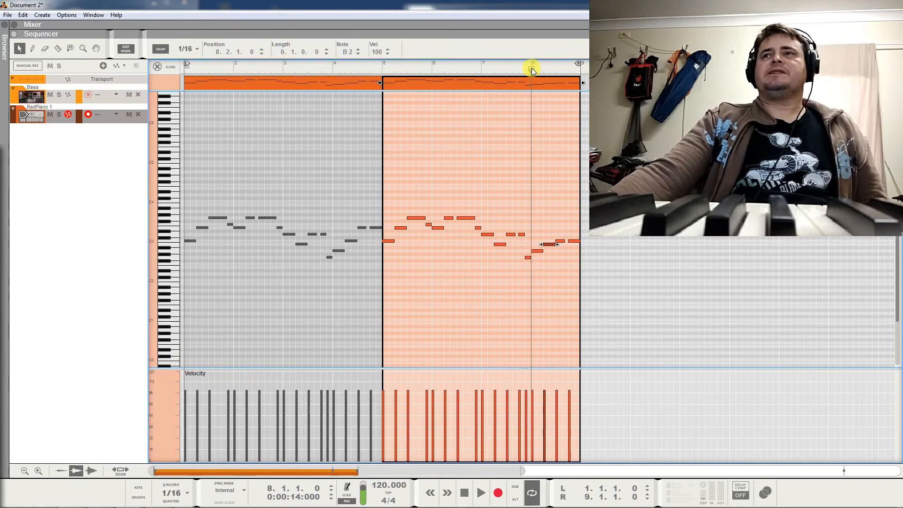
left_click(33, 97)
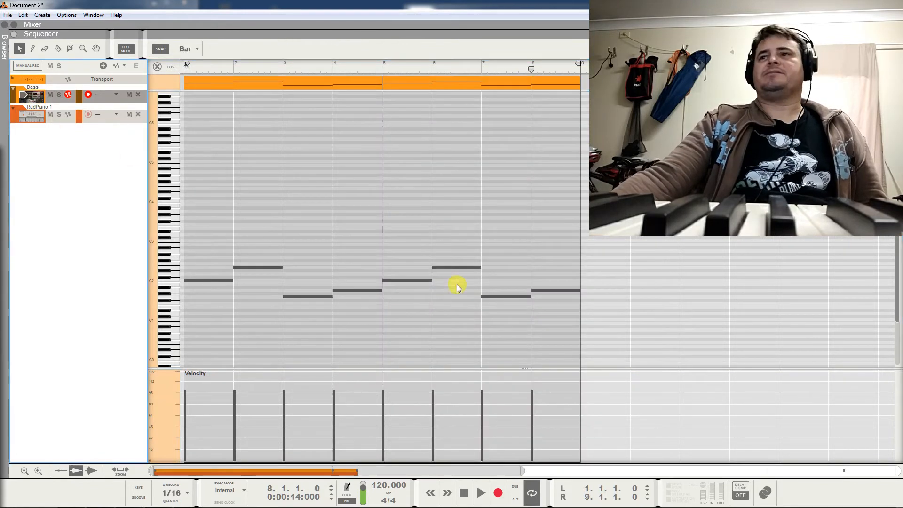
left_click(548, 292)
left_click(546, 292)
left_click_drag(582, 290, 549, 284)
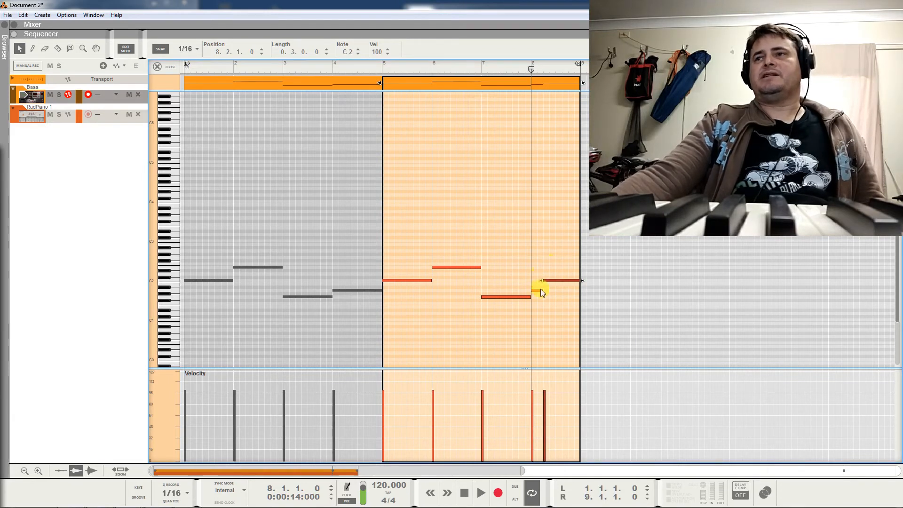
left_click_drag(541, 291, 542, 287)
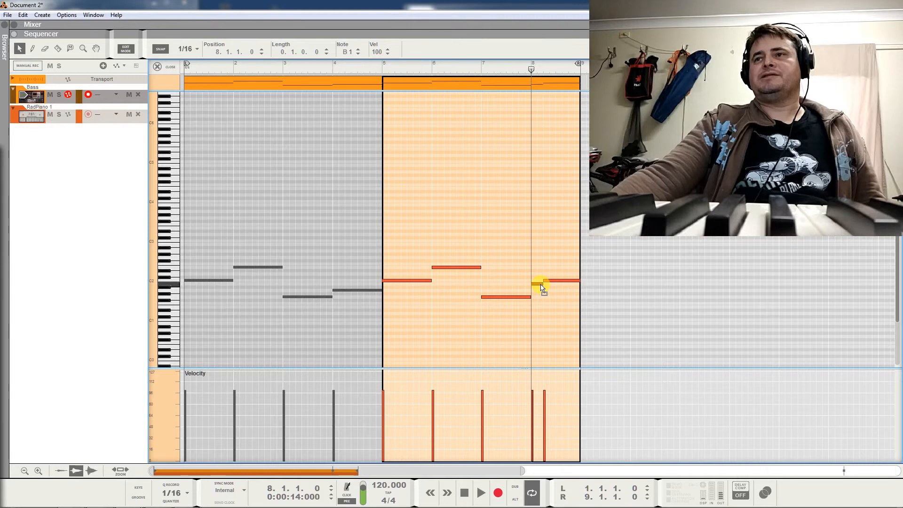
key("space")
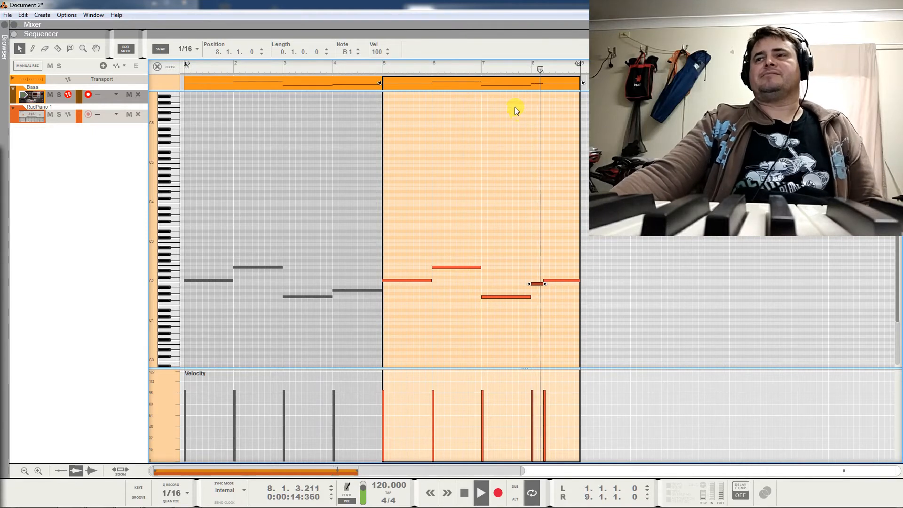
Reopen the second RadPiano clip from the arrangement and move the loop start to 8.2.1.
left_click(164, 67)
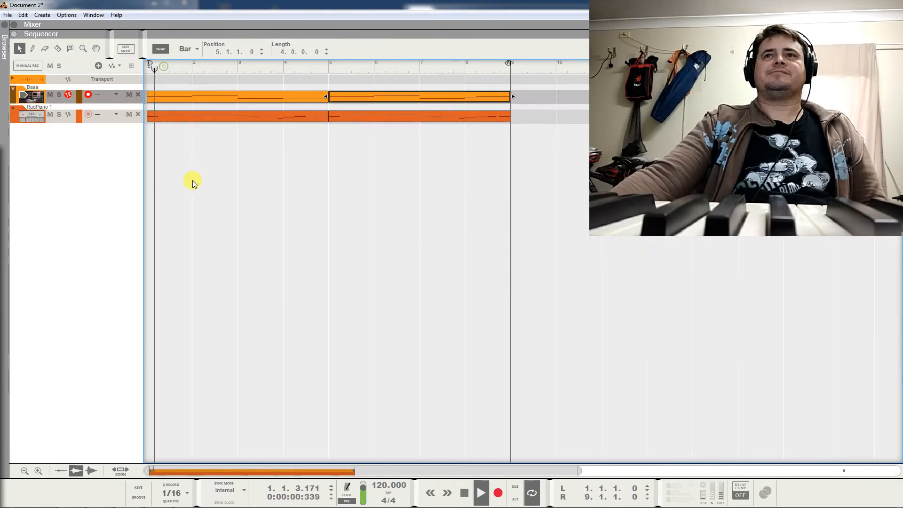
double_click(371, 115)
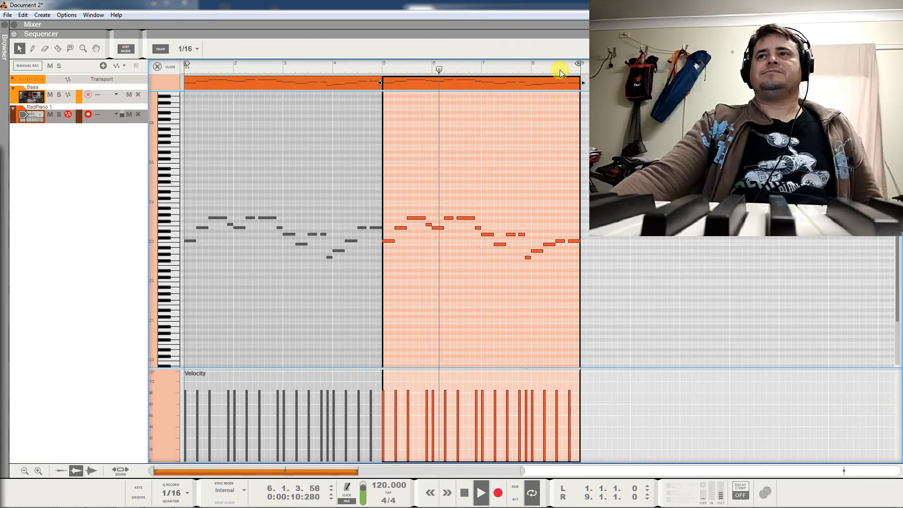
left_click(545, 69, "ctrl")
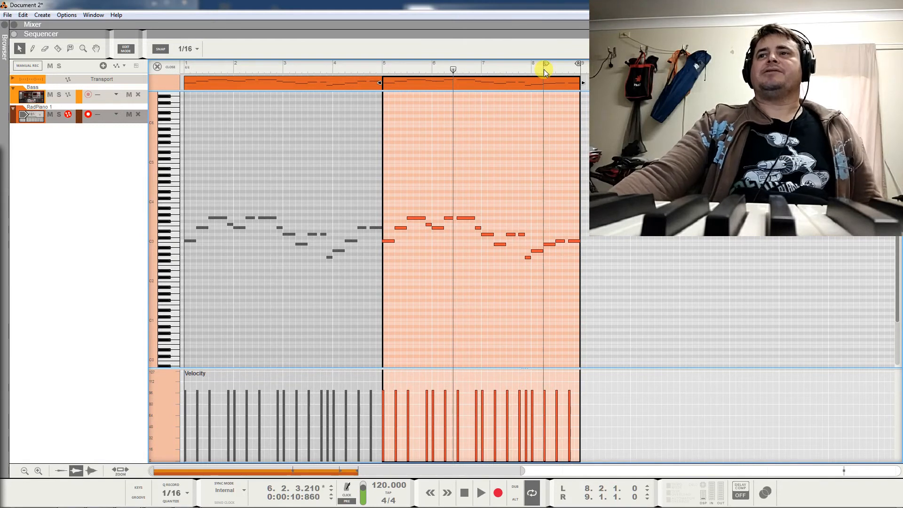
Move the loop start back to 1.1.1.
left_click(544, 69)
left_click_drag(546, 64, 117, 96)
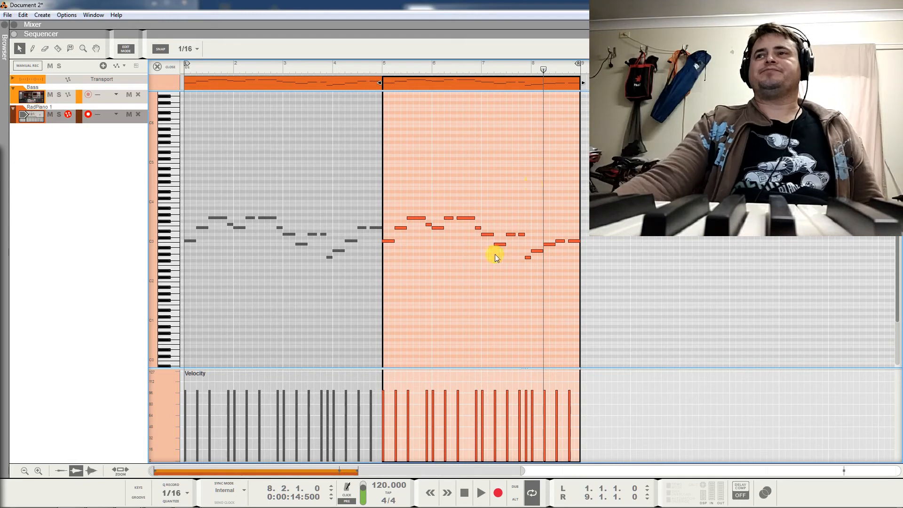
Rework the Bass track's bar 8 as a one-beat A1, a one-beat B1 and a two-beat C2, and play it back.
left_click(26, 97)
left_click(557, 290)
left_click_drag(534, 288, 546, 280)
left_click(541, 282)
left_click(533, 290)
key("Delete")
key("ctrl+z")
left_click_drag(535, 294, 544, 287)
key("space")
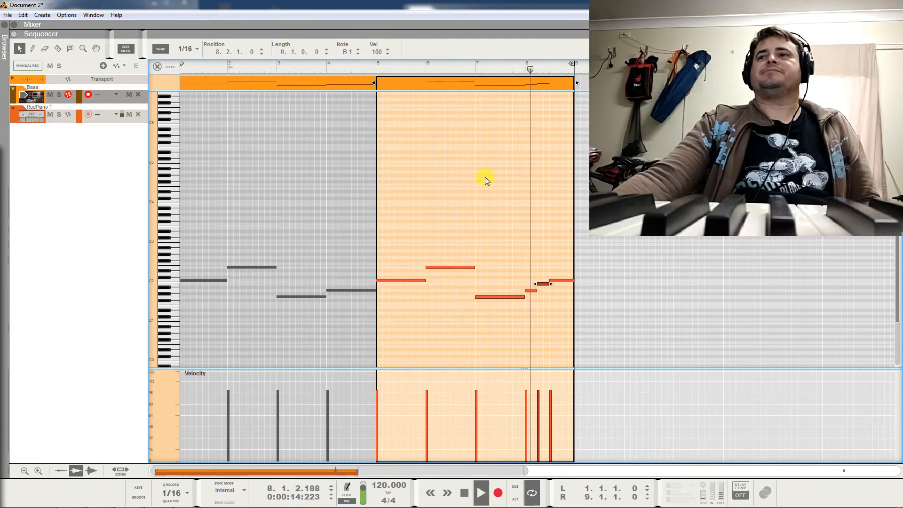
Reopen the second RadPiano clip and play from around bar 4 to check how its melody starts in bar 5.
left_click(157, 67)
double_click(504, 116)
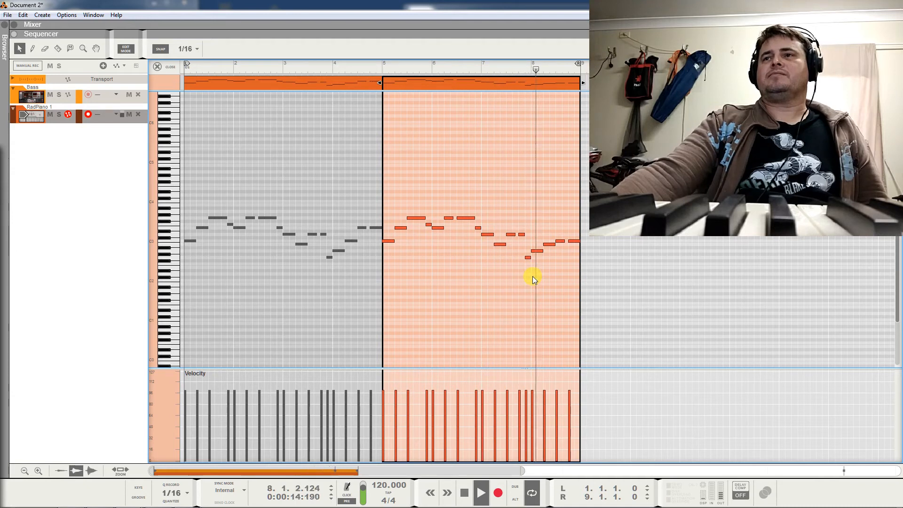
key("space")
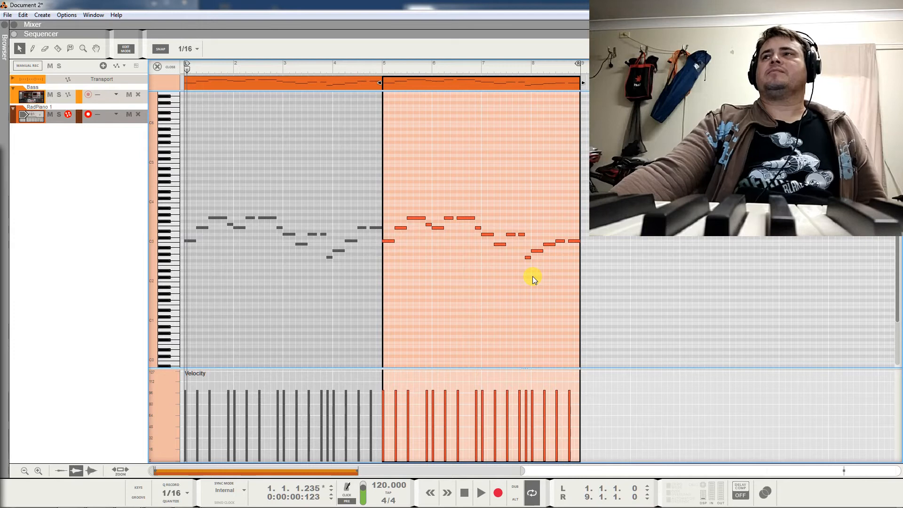
left_click_drag(549, 224, 571, 255)
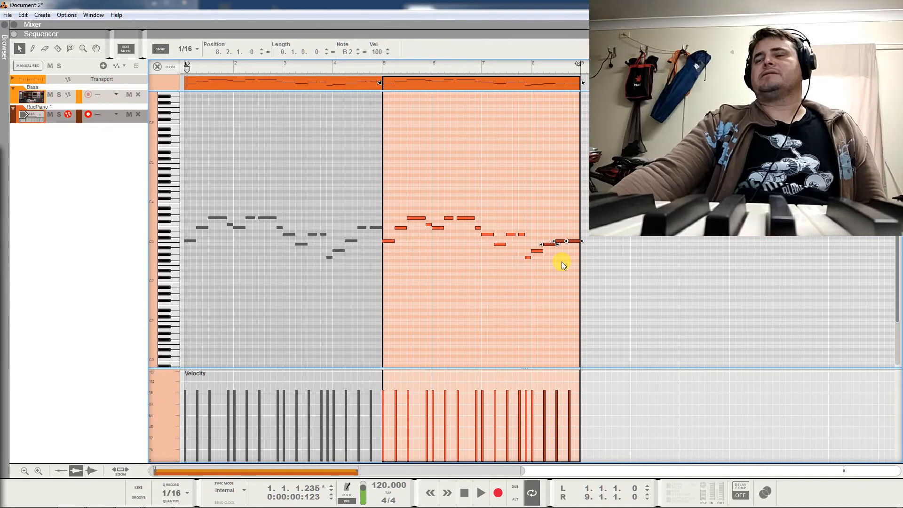
left_click(185, 70)
mouse_move(182, 72)
left_mouse_down()
mouse_move(492, 75)
mouse_move(344, 81)
left_mouse_up()
key("space")
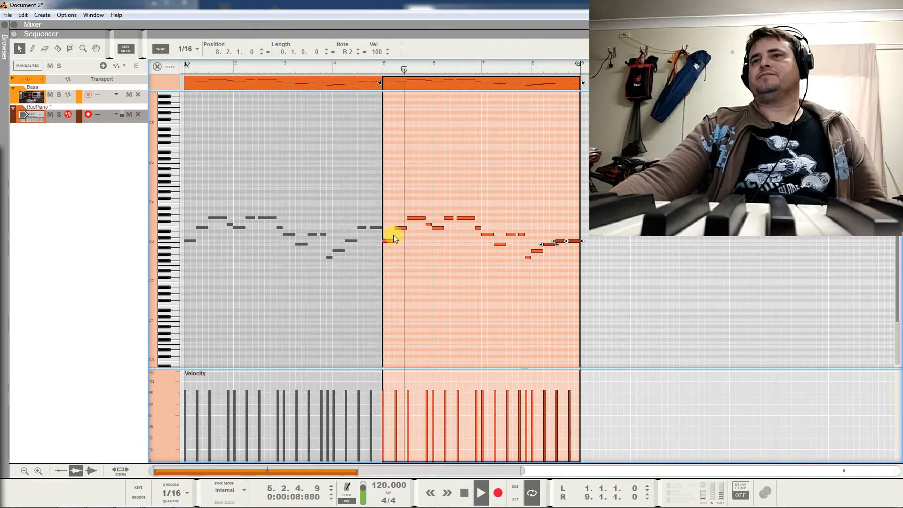
key("space")
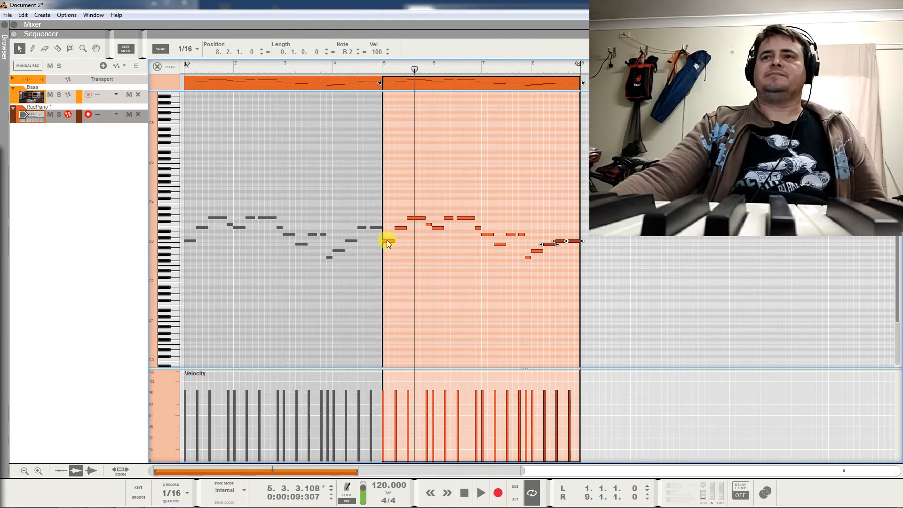
Raise the first note of bar 5 in the second RadPiano clip to G3 and play across the clip change.
left_click_drag(387, 240, 387, 222)
left_click(363, 71)
key("space")
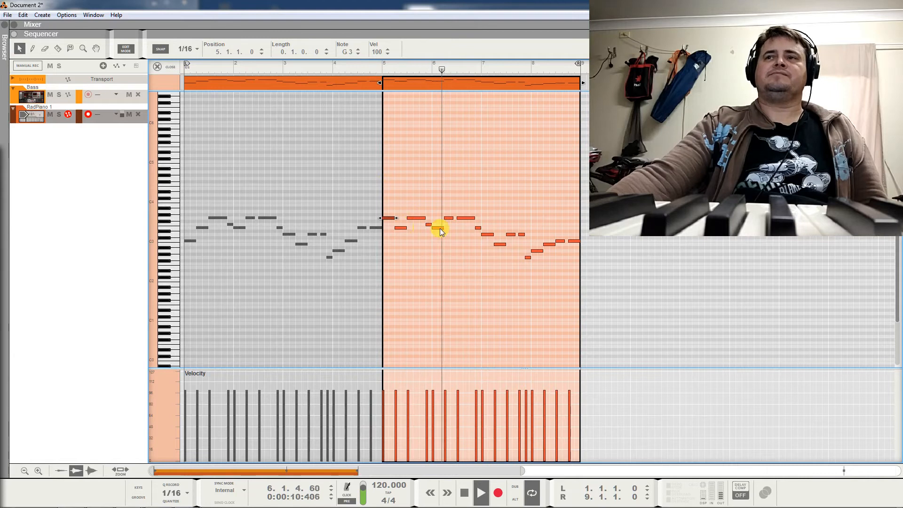
key("space")
Try bar 6's two notes on beats 2 and 3 at E3 and B2, and play the result.
left_click(450, 218)
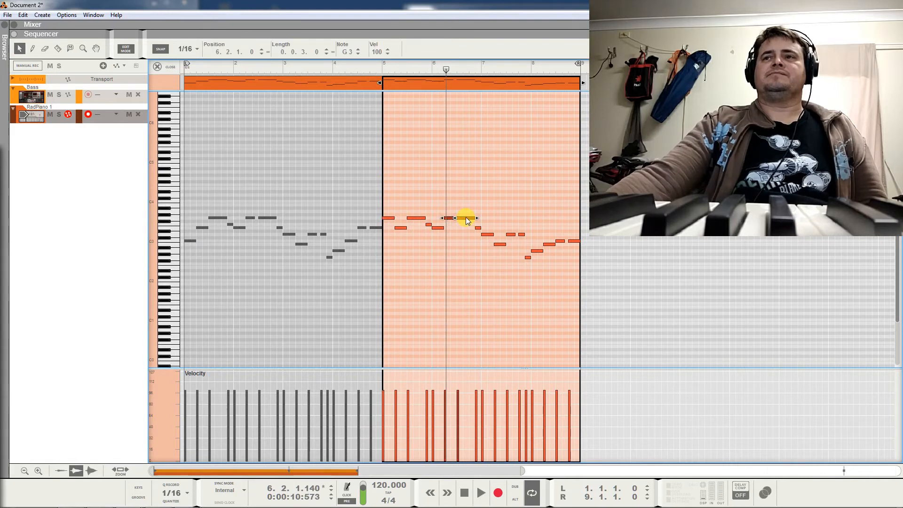
left_click(468, 218)
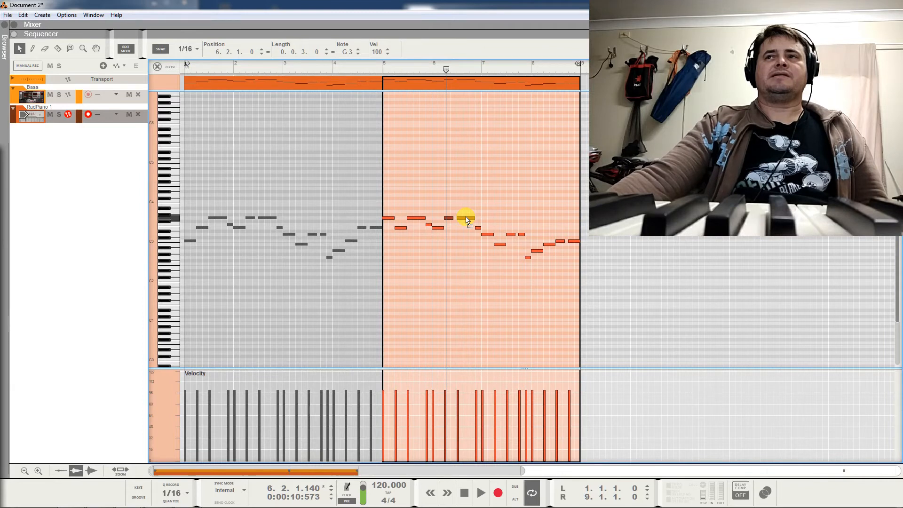
left_click_drag(467, 223, 467, 230)
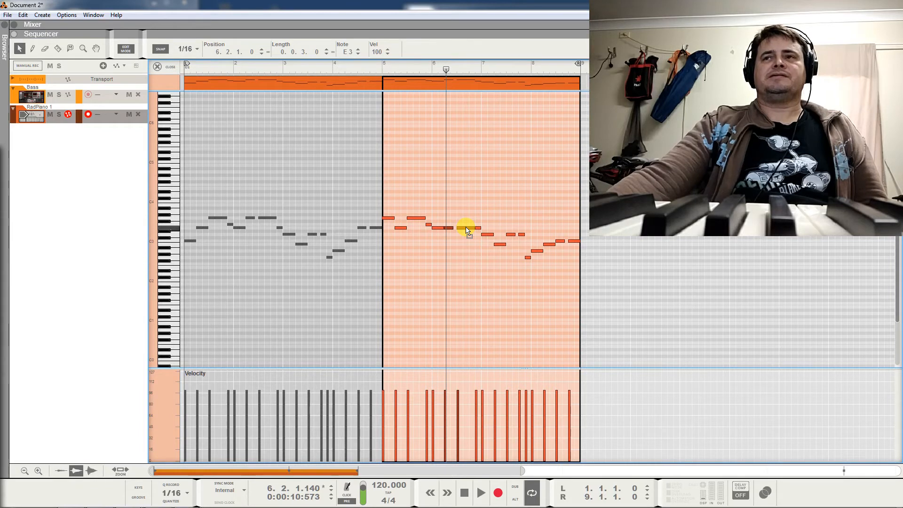
left_click_drag(467, 231, 467, 249)
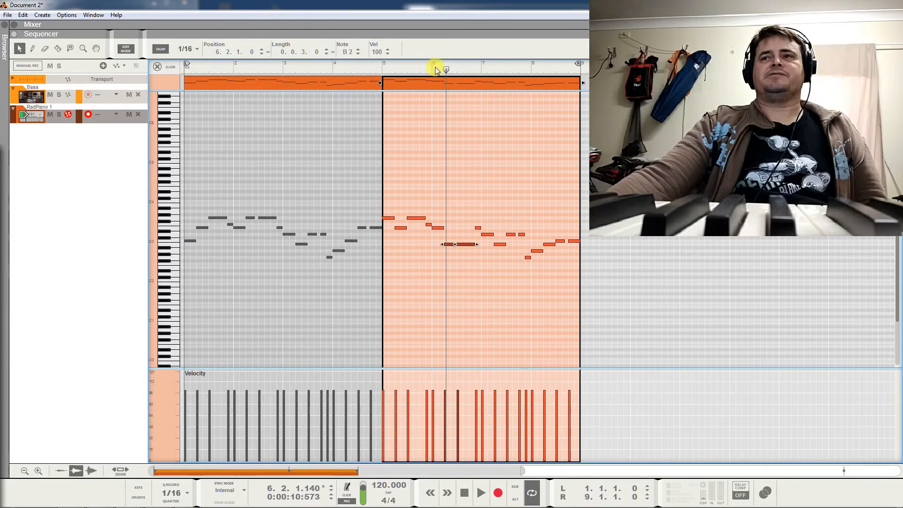
key("space")
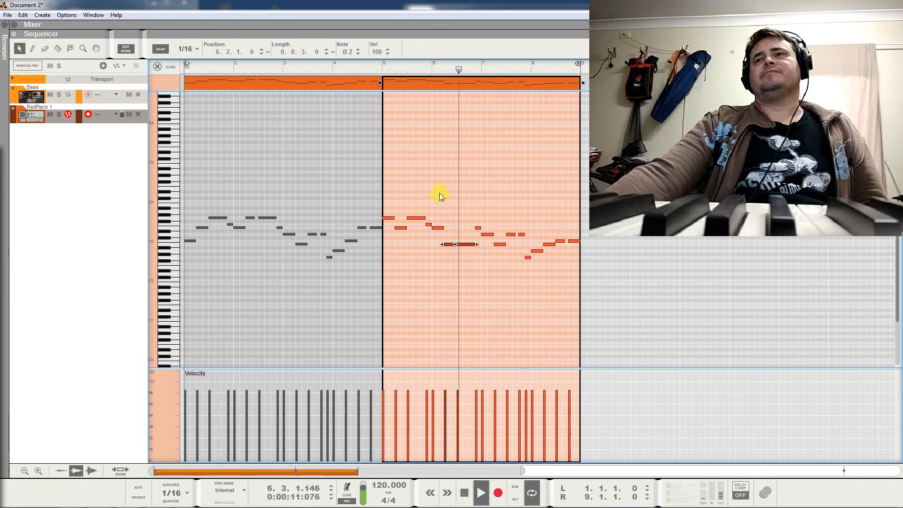
key("space")
Try bar 6's two notes on beats 2 and 3 at C3 and play from late bar 5.
left_click(463, 245)
left_click_drag(463, 245, 464, 241)
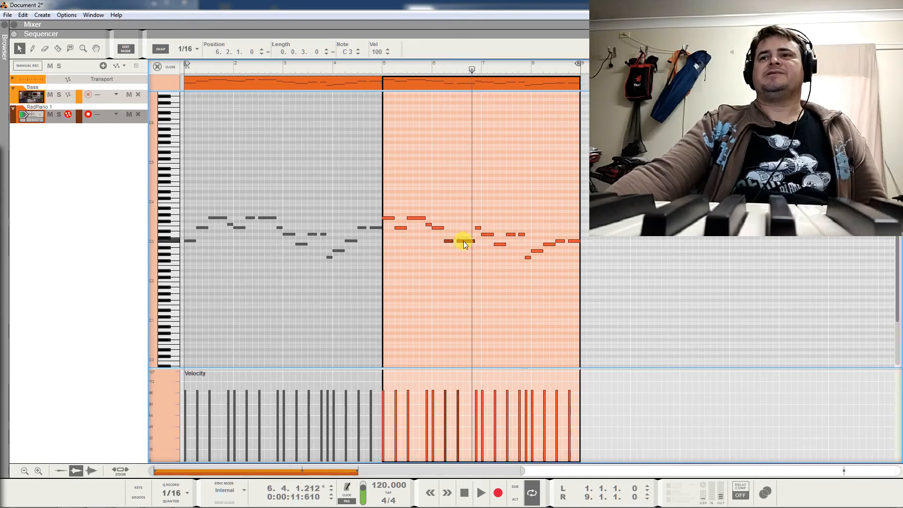
left_click(416, 84)
key("space")
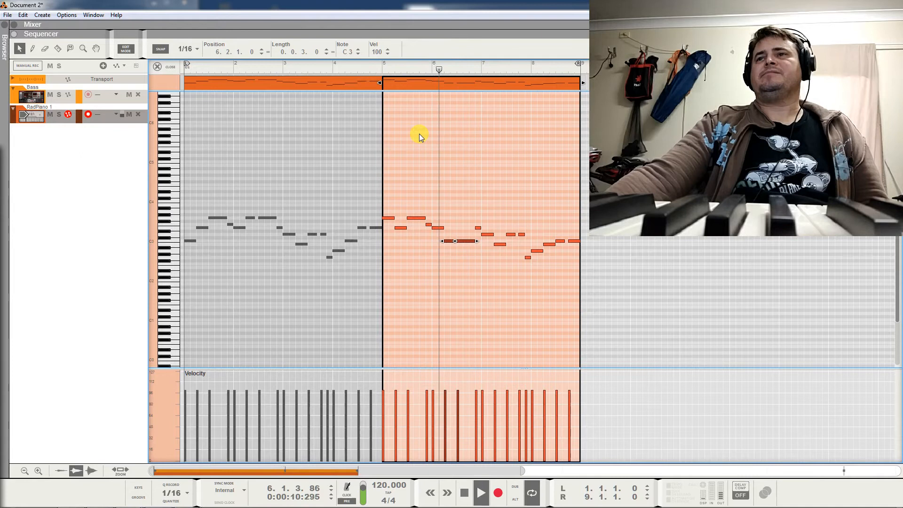
key("space")
Set bar 6's two notes on beats 2 and 3 to D3 and play the phrase from late bar 5.
left_click_drag(450, 244, 448, 236)
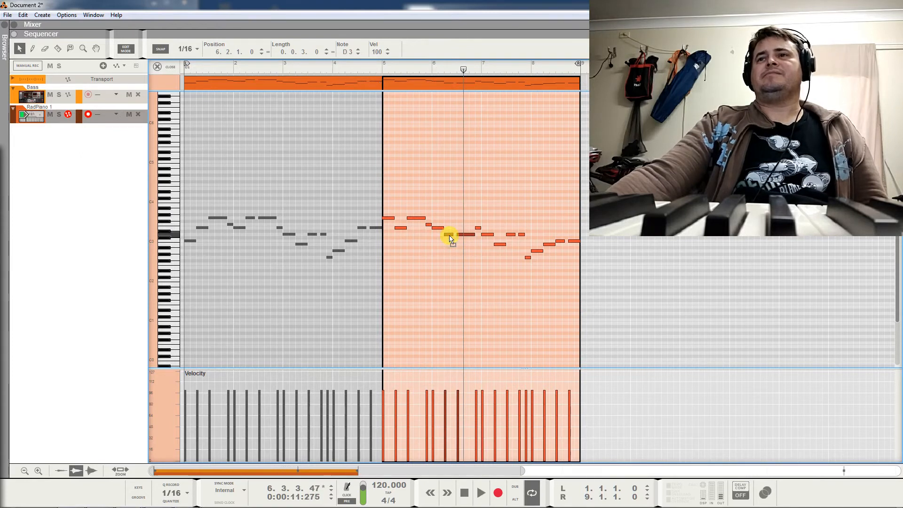
left_click(417, 75)
key("space")
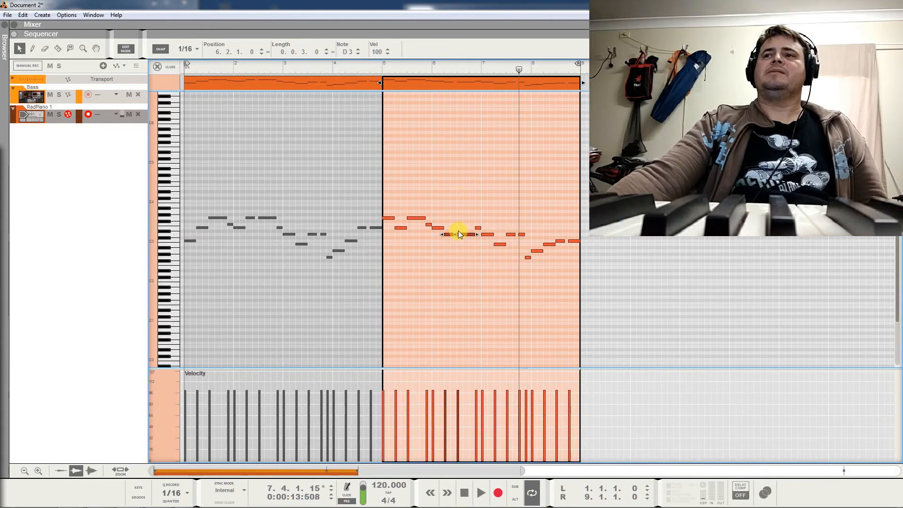
left_click(379, 69)
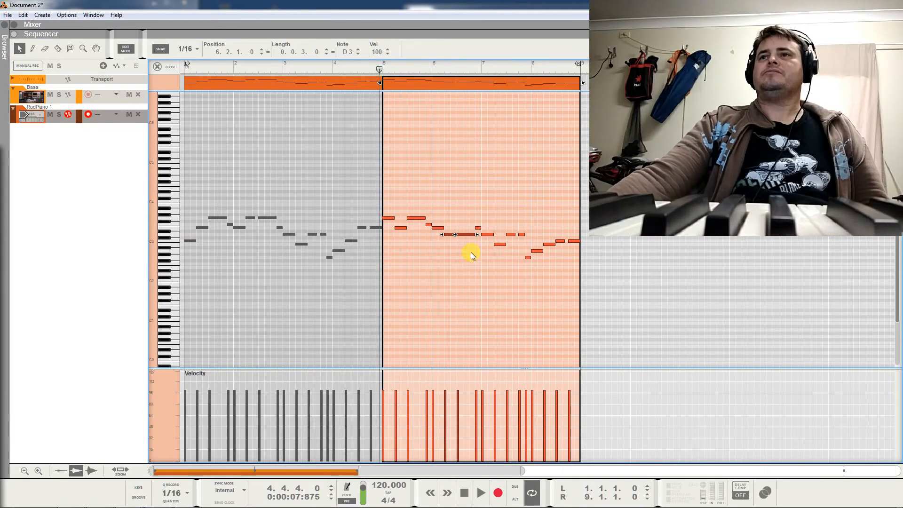
left_click(456, 245)
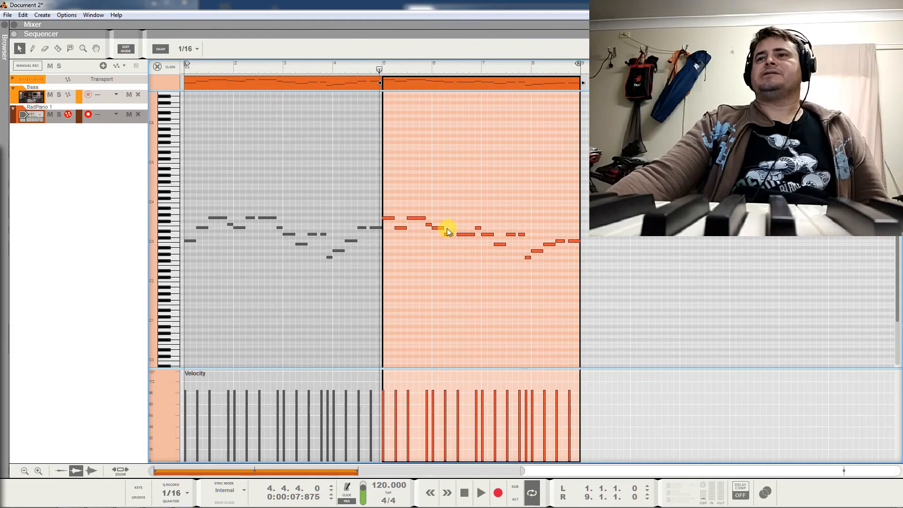
Try an extra E3 note of three sixteenths at 6.2.1 above the D3, play it, and remove it.
left_click(448, 234)
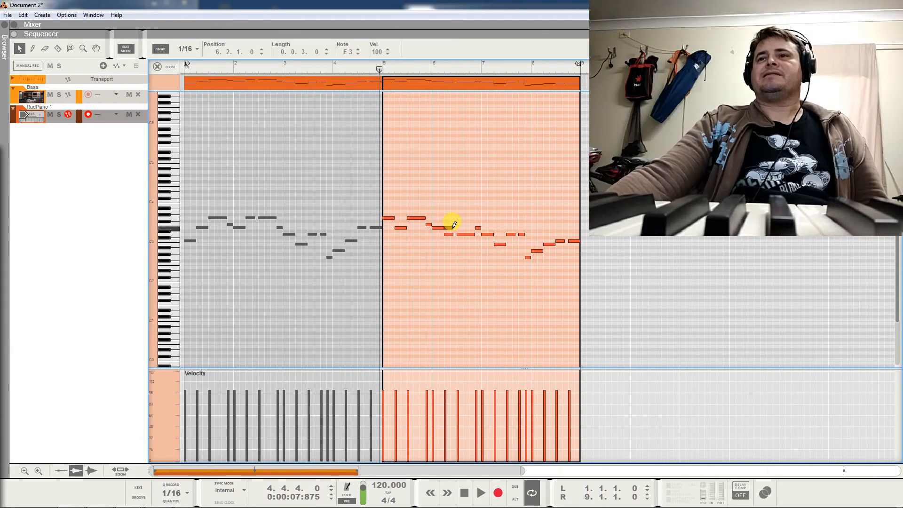
left_click(428, 78)
key("space")
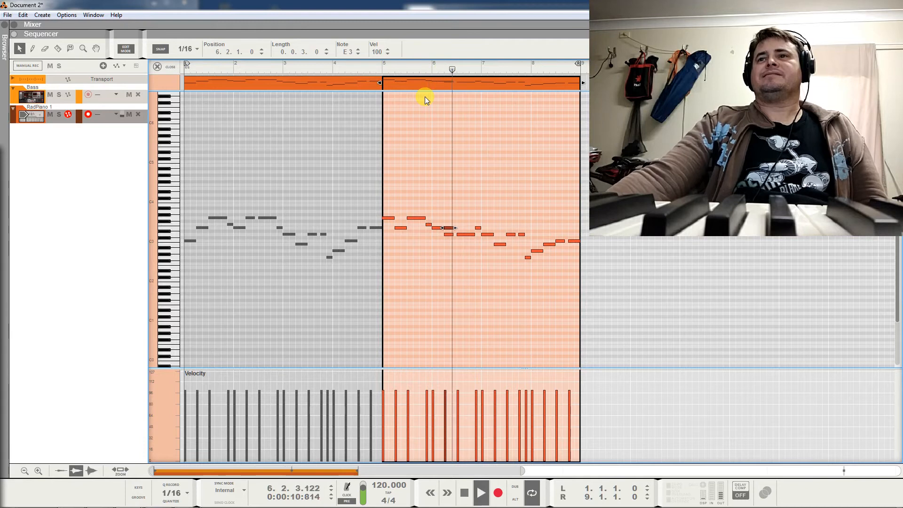
key("space")
left_click(450, 229)
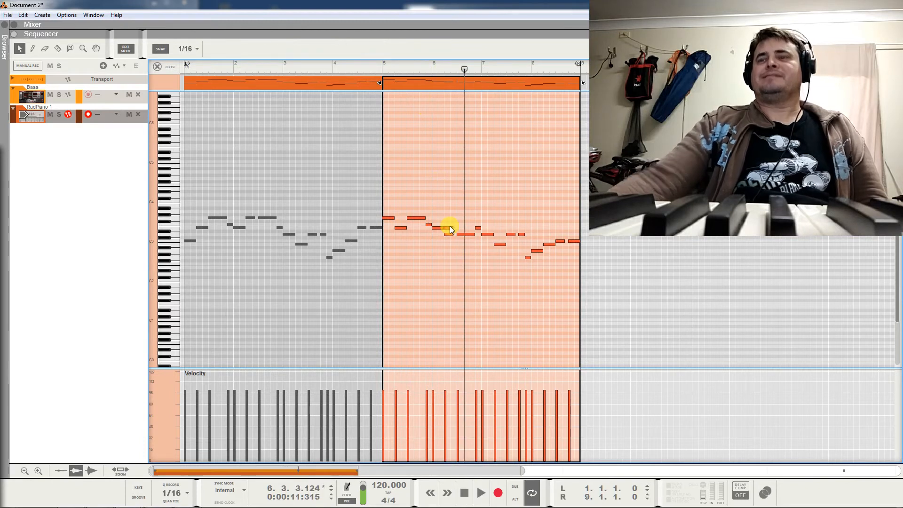
left_click(450, 229)
left_click(449, 229)
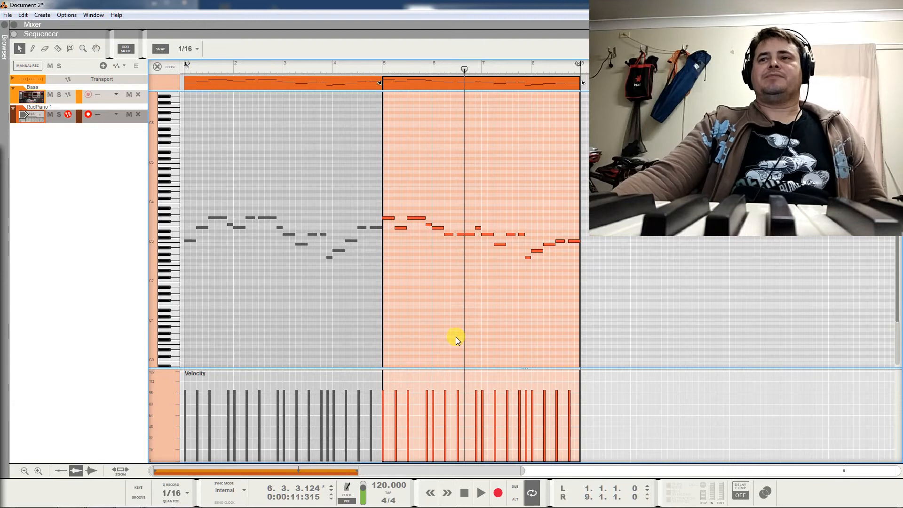
Try a low E1 note of five sixteenths at 6.2.1 under the melody, play it, and delete it.
left_click(447, 305, "alt")
left_click_drag(447, 304, 460, 303)
left_click(425, 65)
key("space")
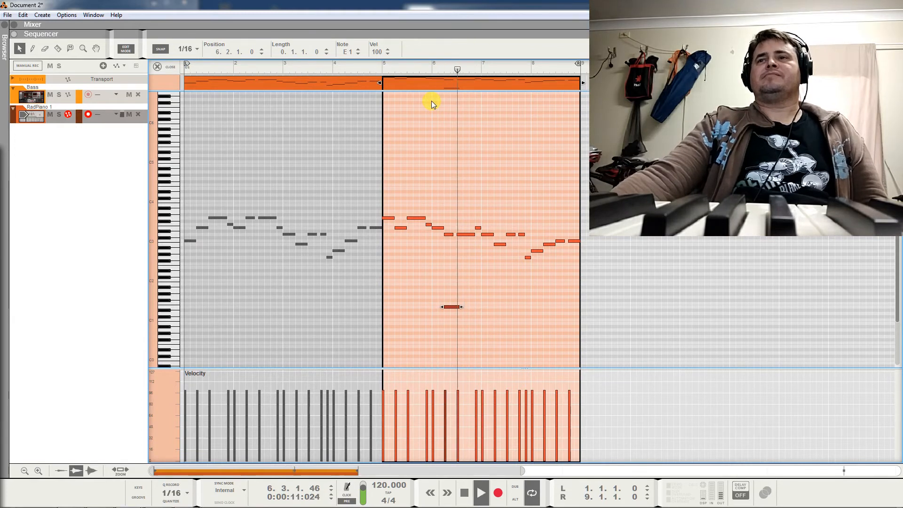
key("space")
left_click(457, 298)
key("Delete")
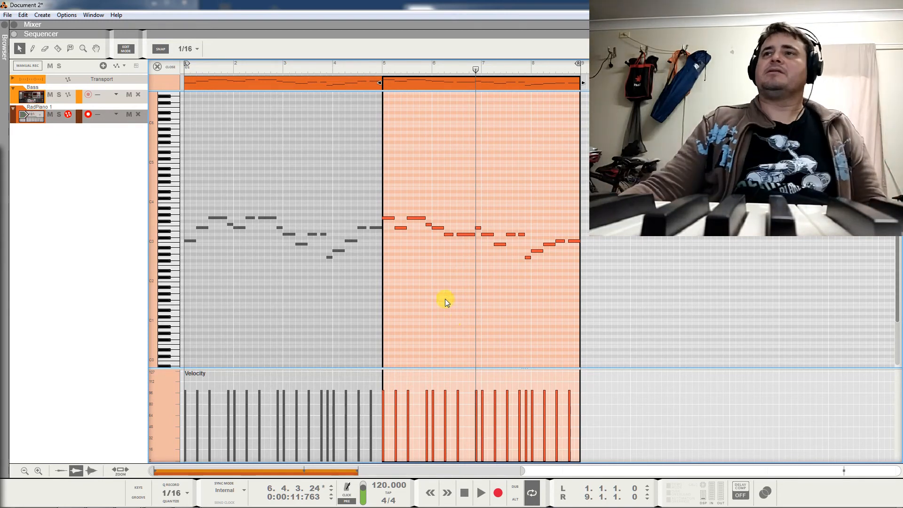
Play the melody from 4.4.4, raise bar 7's beat 2 note to C3, and replay from 6.1.3.
left_click(379, 70)
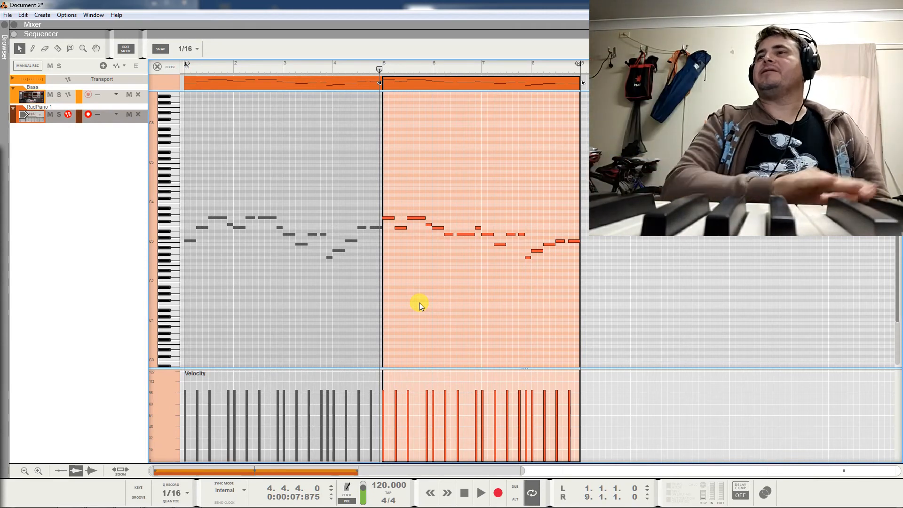
key("space")
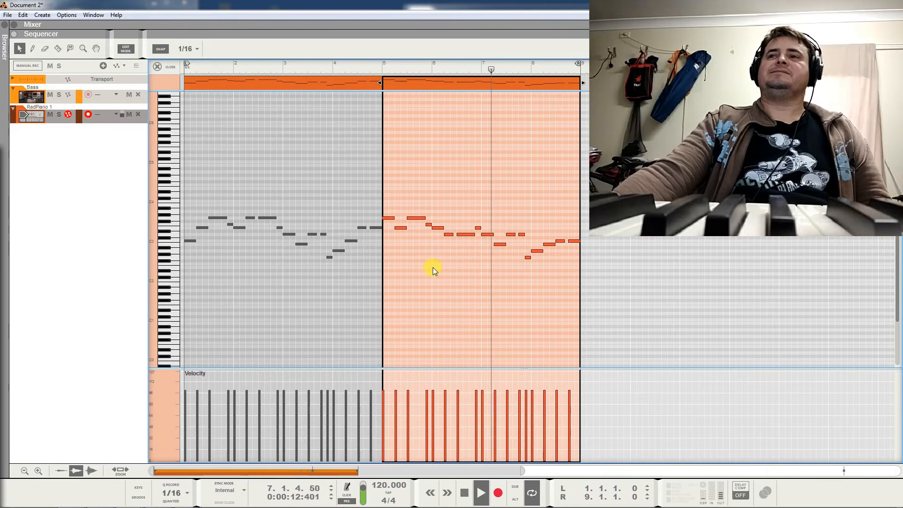
key("space")
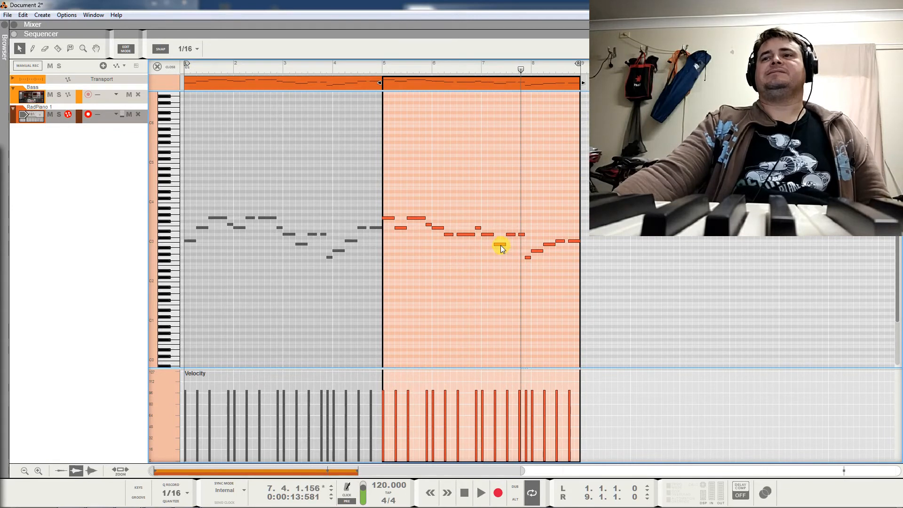
left_click(501, 245)
left_click_drag(501, 248, 500, 243)
left_click(439, 70)
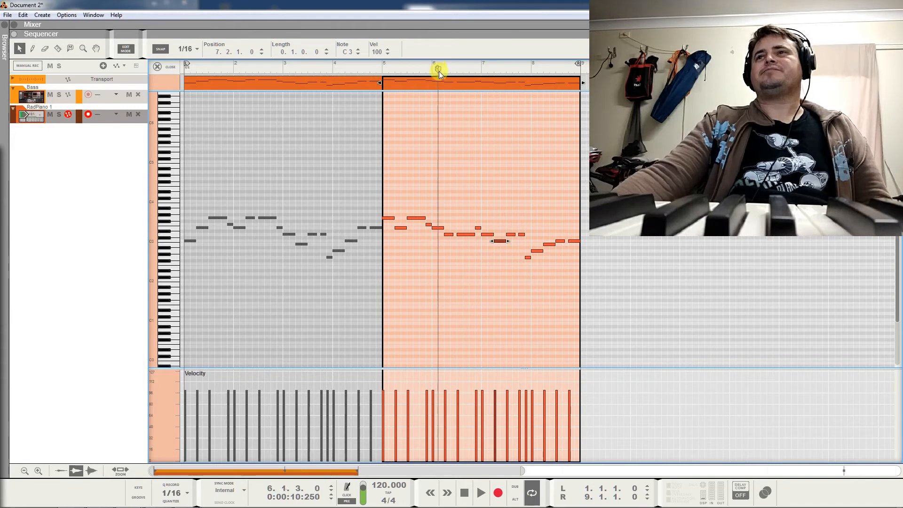
key("space")
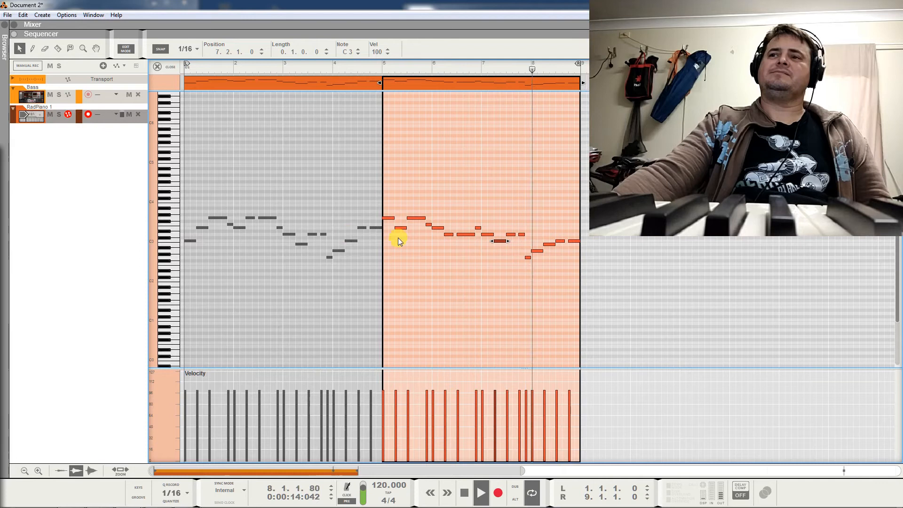
key("space")
Change bar 7's last two short notes to C3 and B2, and play the looped eight bars.
mouse_move(523, 236)
left_mouse_down()
mouse_move(526, 259)
mouse_move(528, 243)
left_mouse_up()
left_click(473, 66)
key("space")
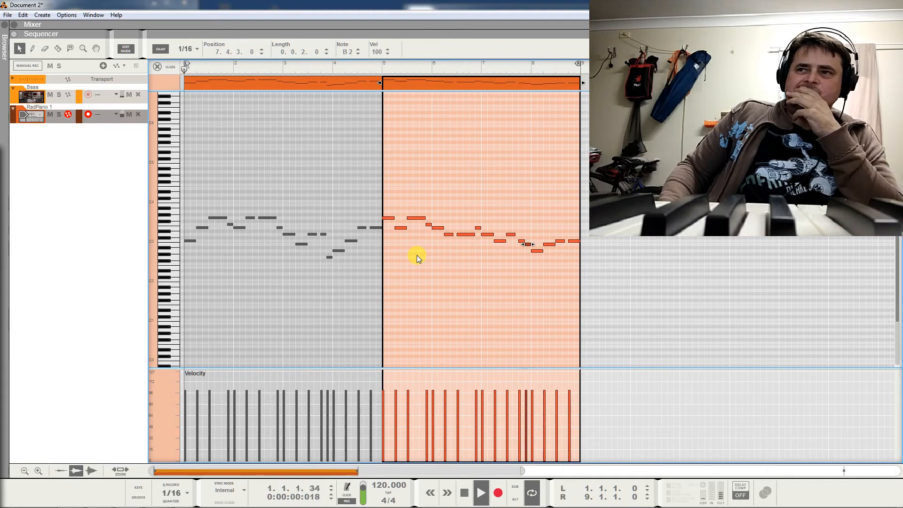
key("space")
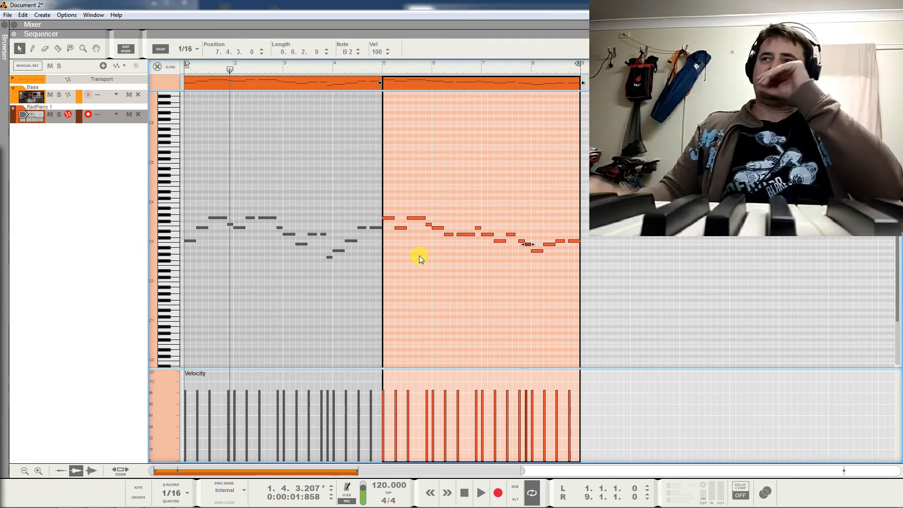
Return to the arrangement and copy both Bass clips onto the Megasaur track, starting at bar 1.
left_click(162, 68)
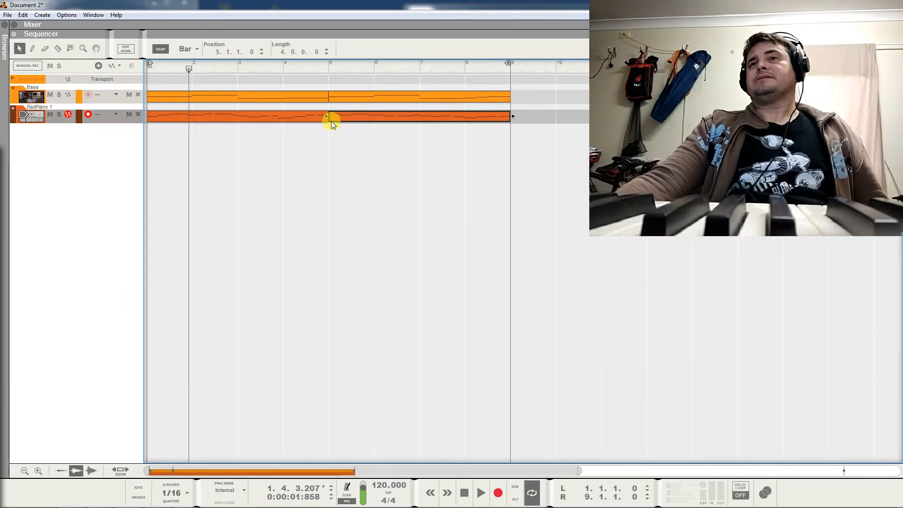
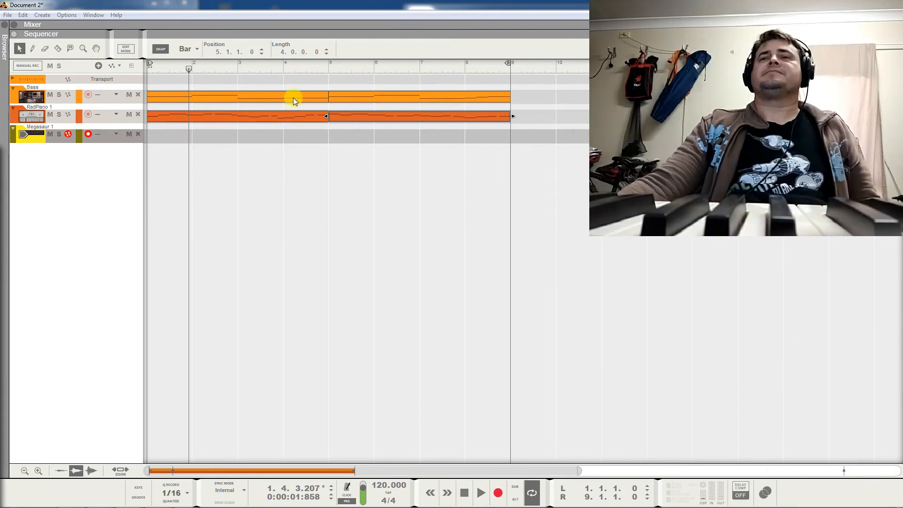
left_click_drag(518, 103, 279, 131)
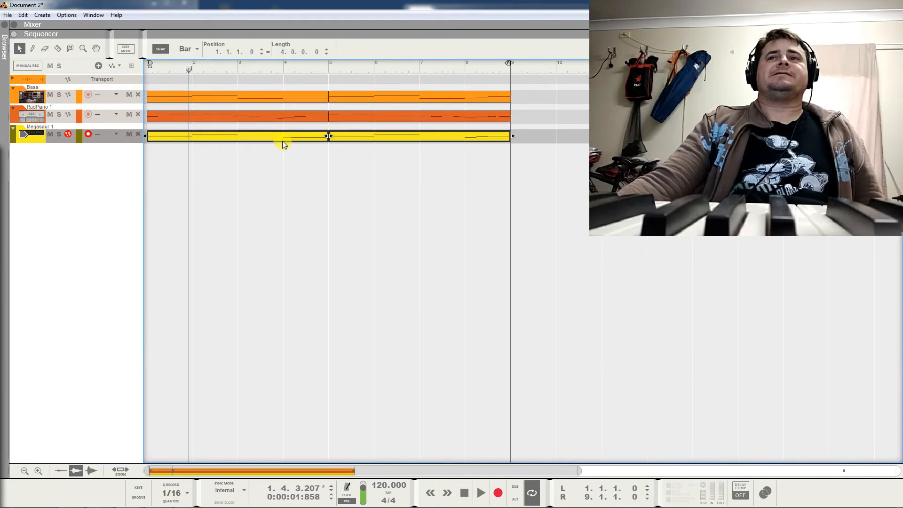
Open the copied Megasaur clips for editing and join them into one eight-bar clip.
double_click(282, 140)
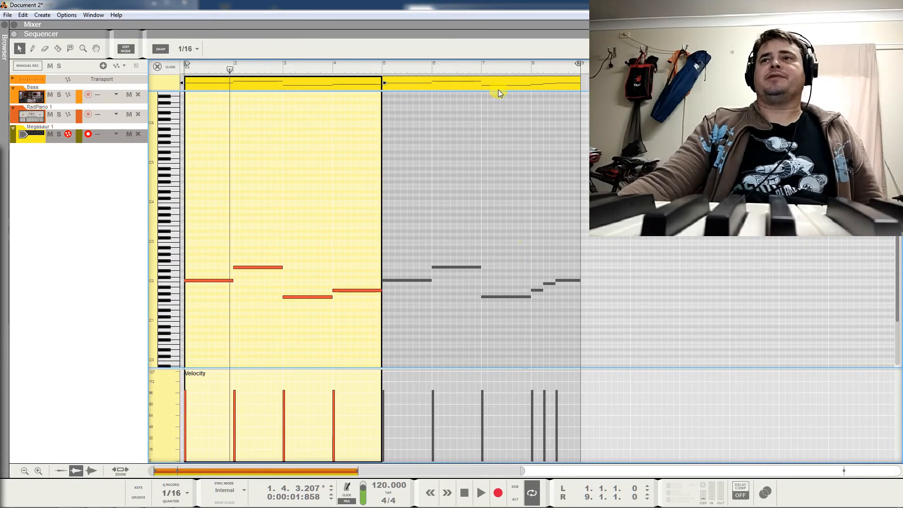
left_click(358, 80)
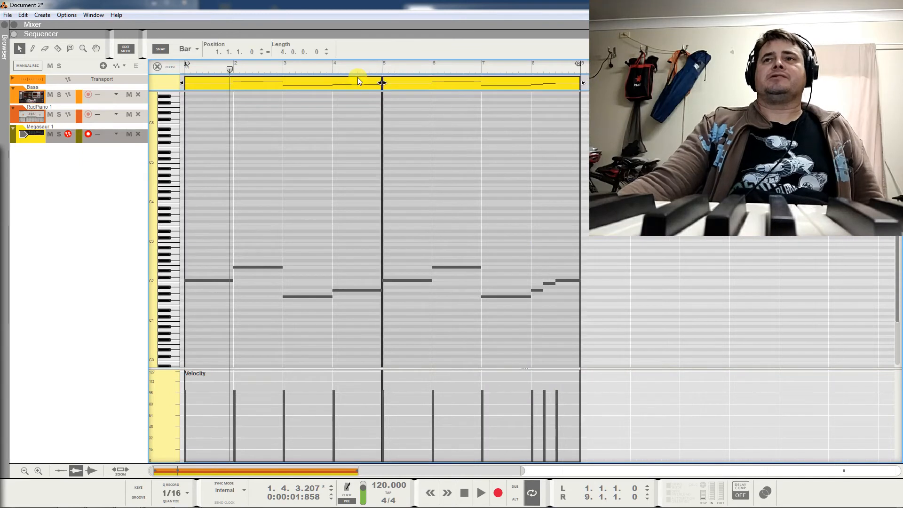
key("ctrl+j")
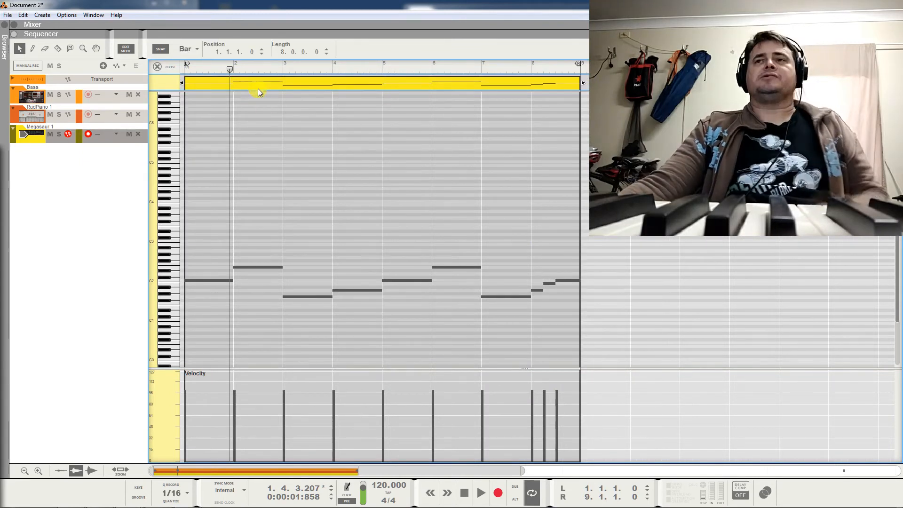
Transpose all the notes in the joined Megasaur clip up two octaves, so the first note is C4, and audition some keys.
double_click(205, 209)
left_click_drag(205, 210, 570, 349)
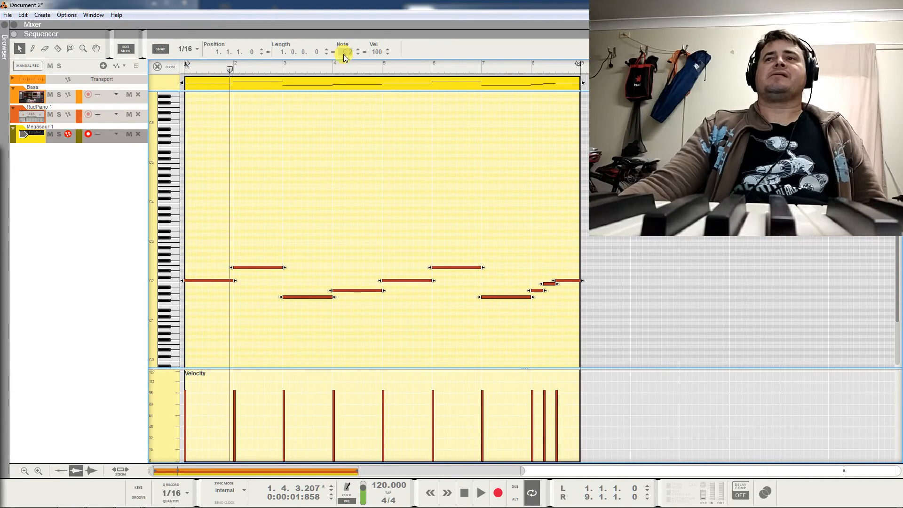
left_click_drag(343, 54, 353, 5)
left_click(240, 251)
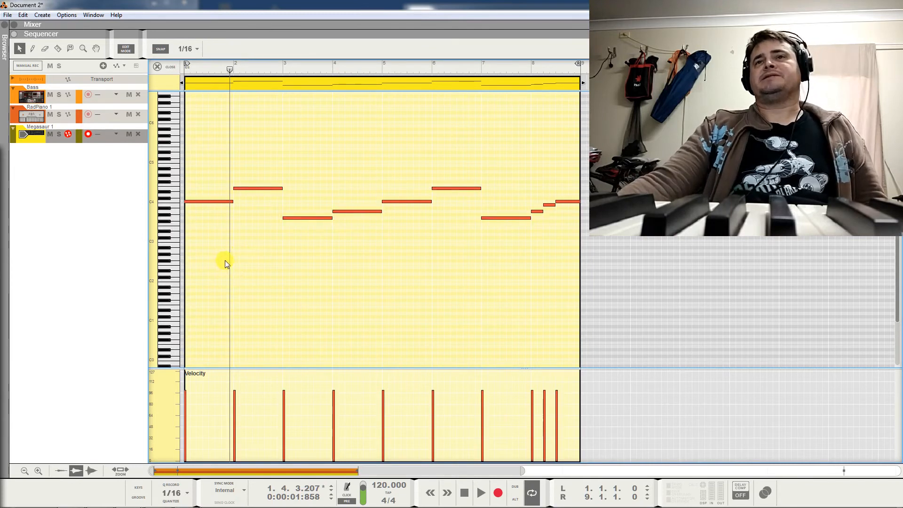
left_click(178, 317)
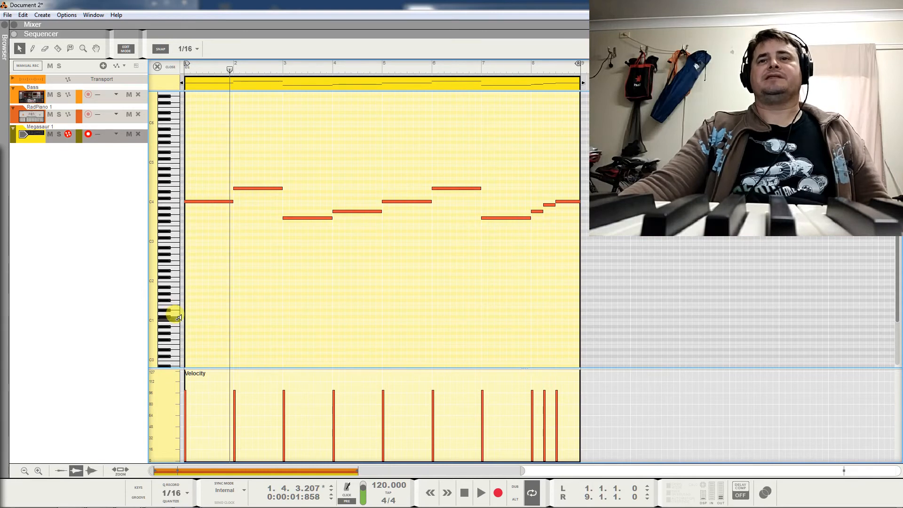
left_click(176, 238)
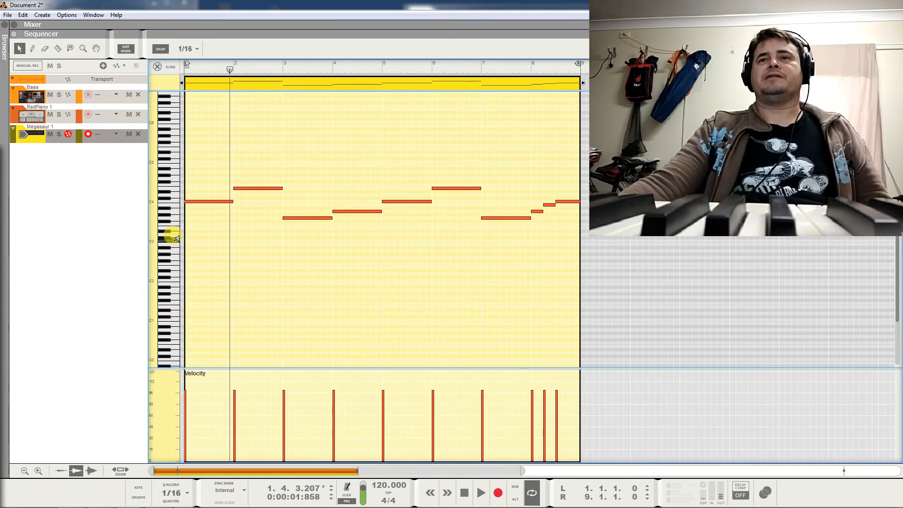
Play the eight bars from bar 1 and change the Megasaur track's color to pinkish purple during playback.
left_click(199, 68)
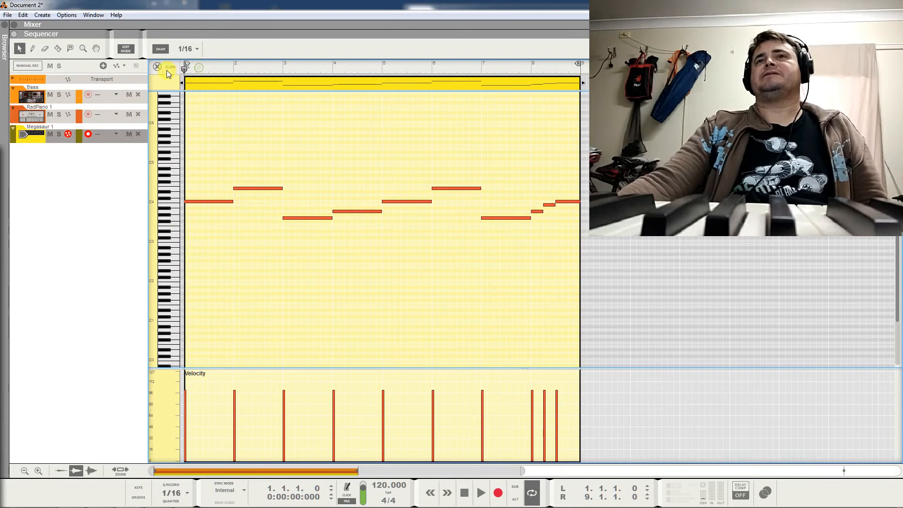
key("space")
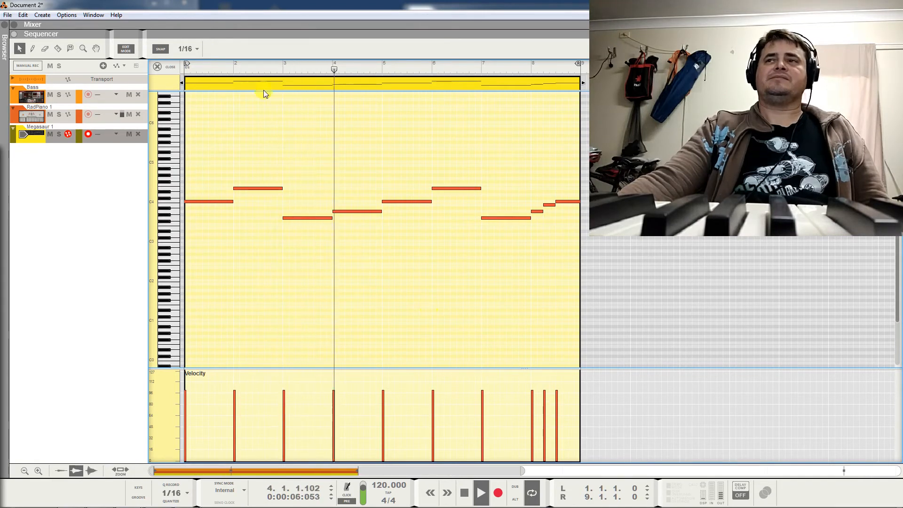
right_click(27, 135)
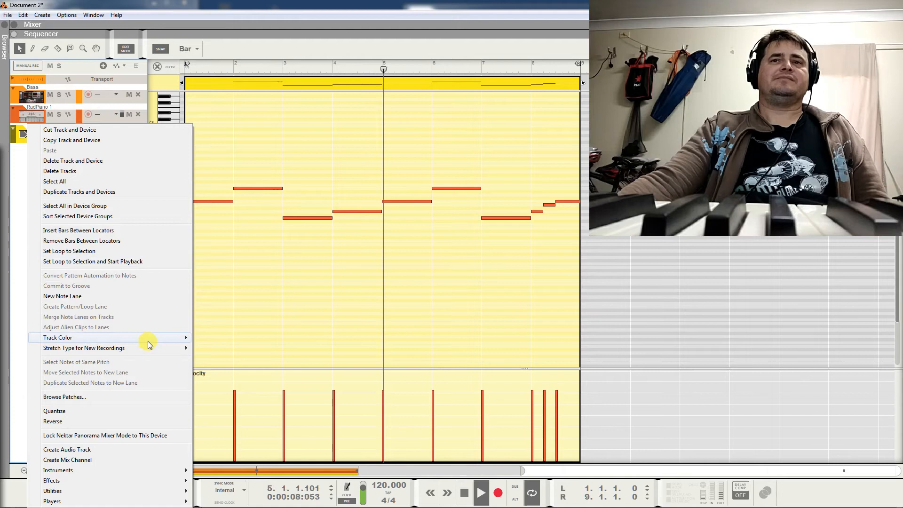
mouse_move(148, 339)
left_click(210, 290)
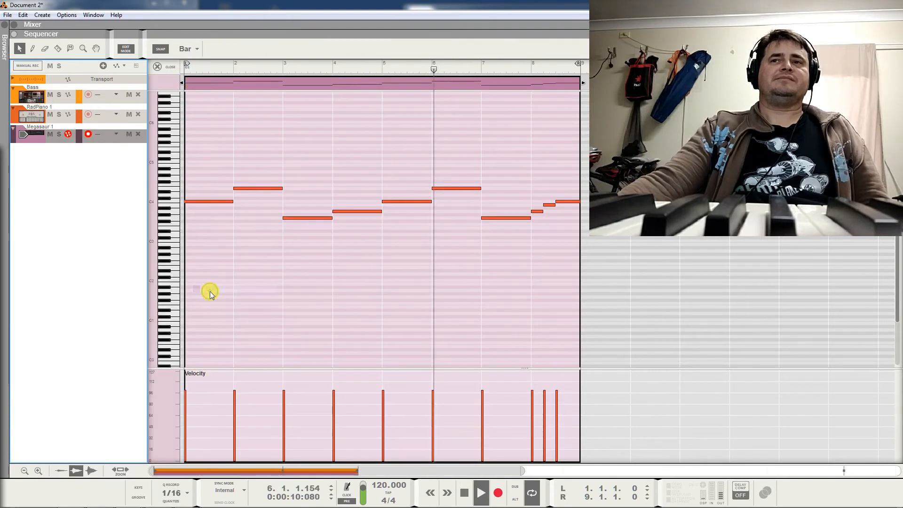
key("ctrl+5")
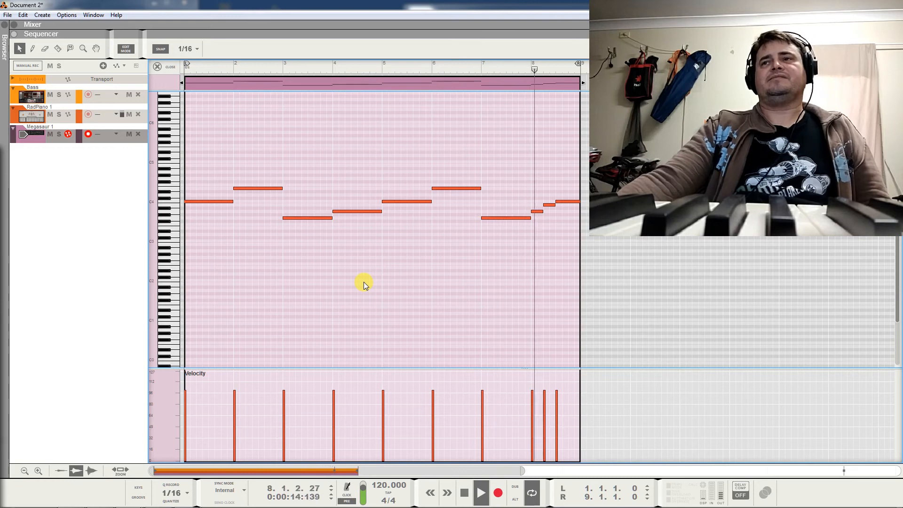
key("space")
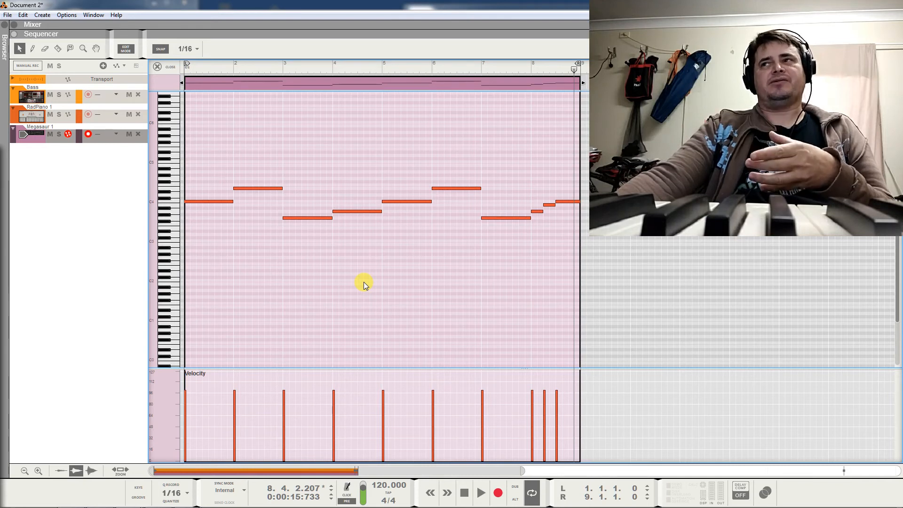
Lower the Megasaur note in bar 2 to A3 and shorten bar 6's E4 note to two beats.
left_click_drag(237, 161, 253, 205)
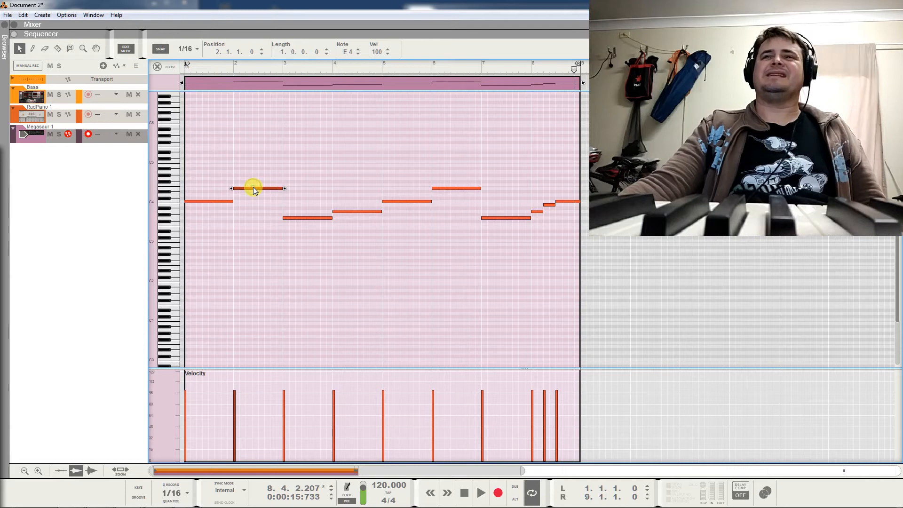
left_click_drag(254, 189, 252, 217)
left_click(467, 190)
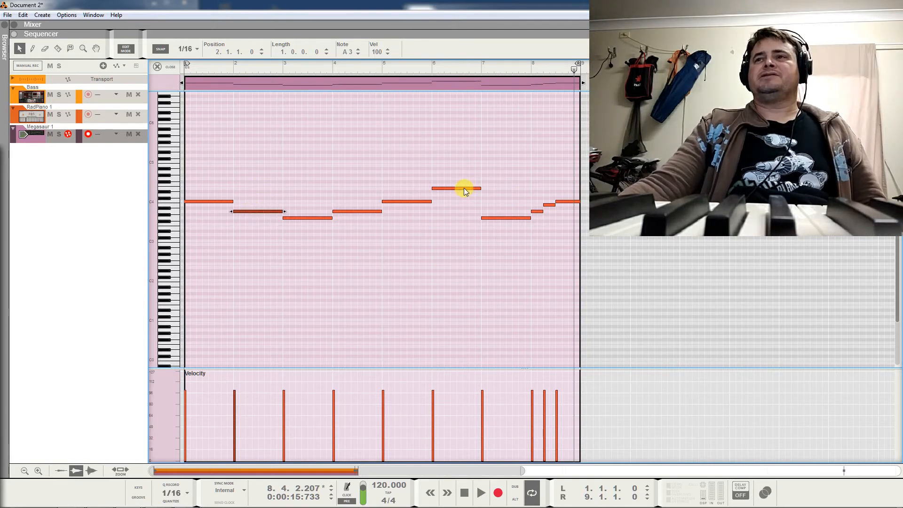
left_click(465, 188)
left_click_drag(483, 188, 455, 188)
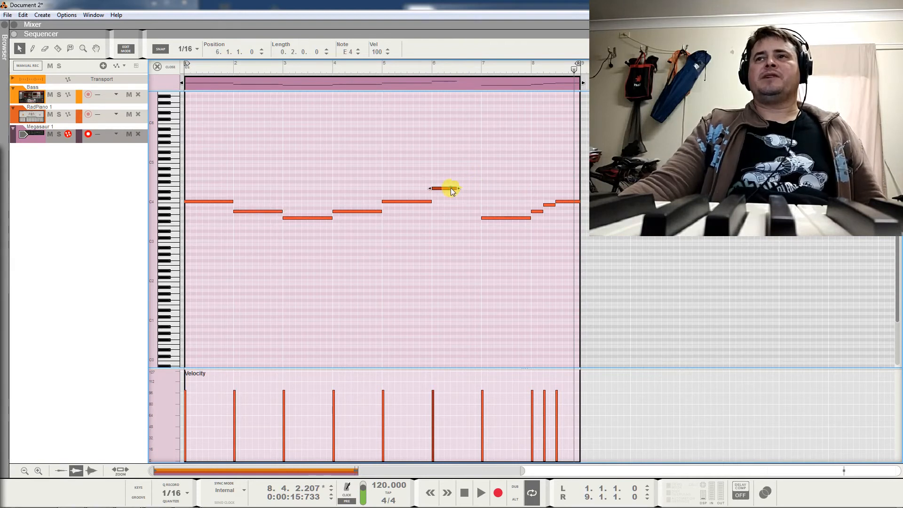
Add a two-beat F4 in bar 6's second half, raising bar 7's note to G4 and bar 8's first note to F4.
left_click_drag(446, 191, 470, 188)
left_click_drag(539, 215, 537, 187)
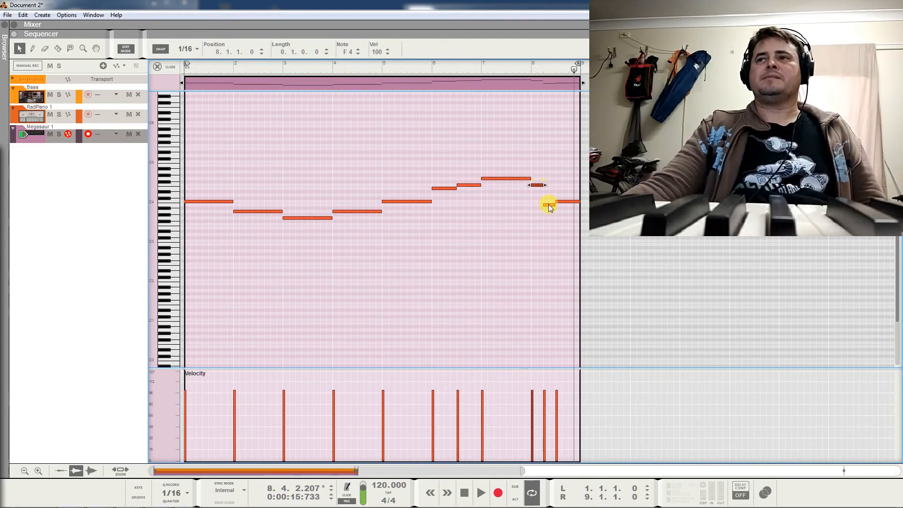
Play the edited Megasaur line from bar 1 through bar 8, and replay its opening bars.
left_click(187, 65)
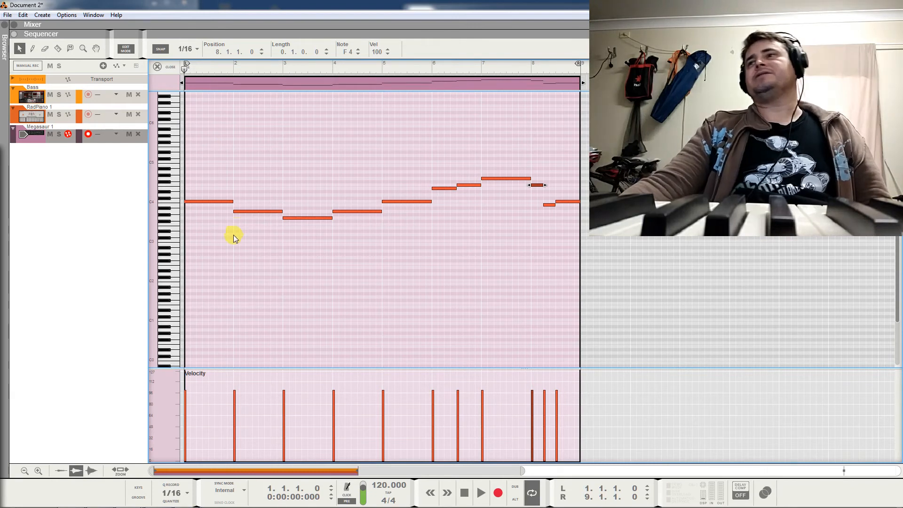
key("space")
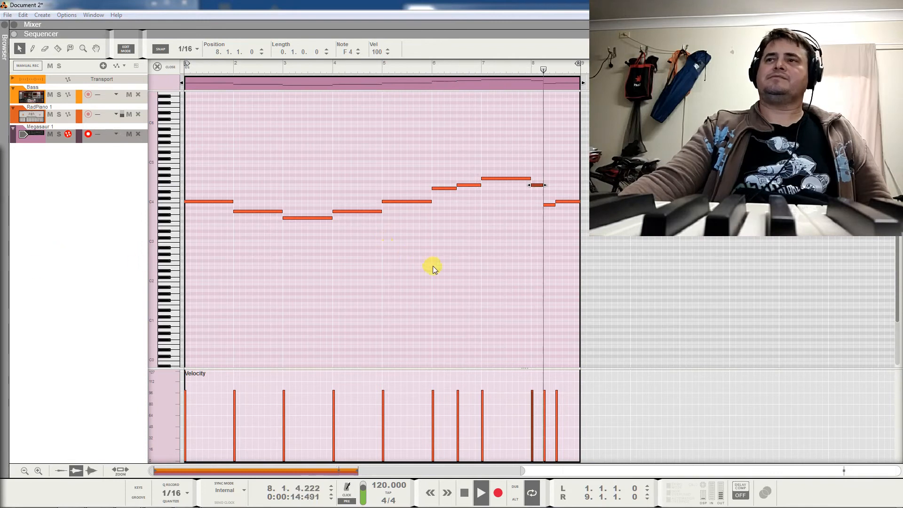
key("space")
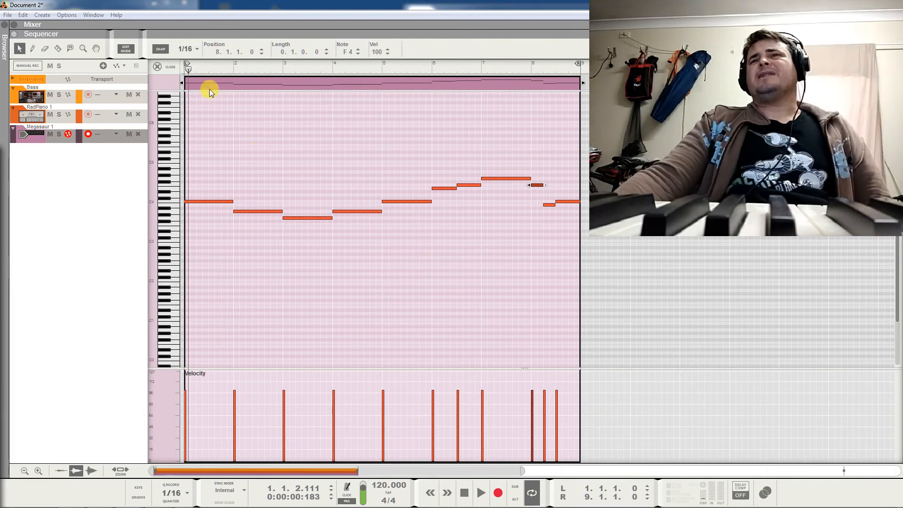
key("space")
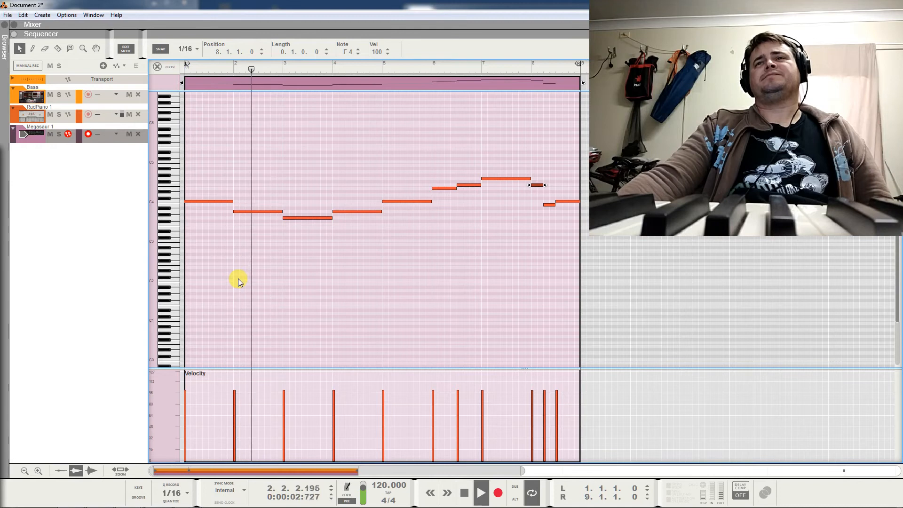
key("space")
Raise the Megasaur note in bar 2 to B3 and play the opening bars twice from the start.
left_click_drag(250, 211, 251, 205)
left_click(188, 68)
key("space")
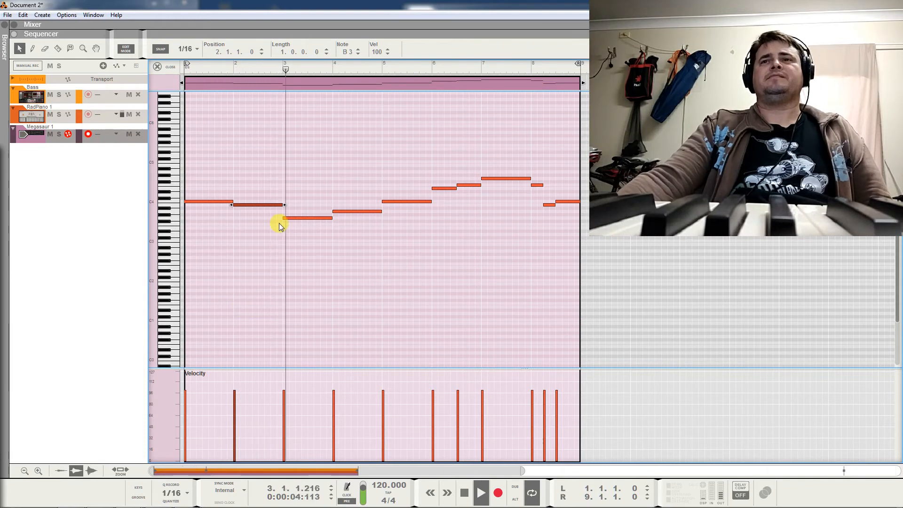
key("space")
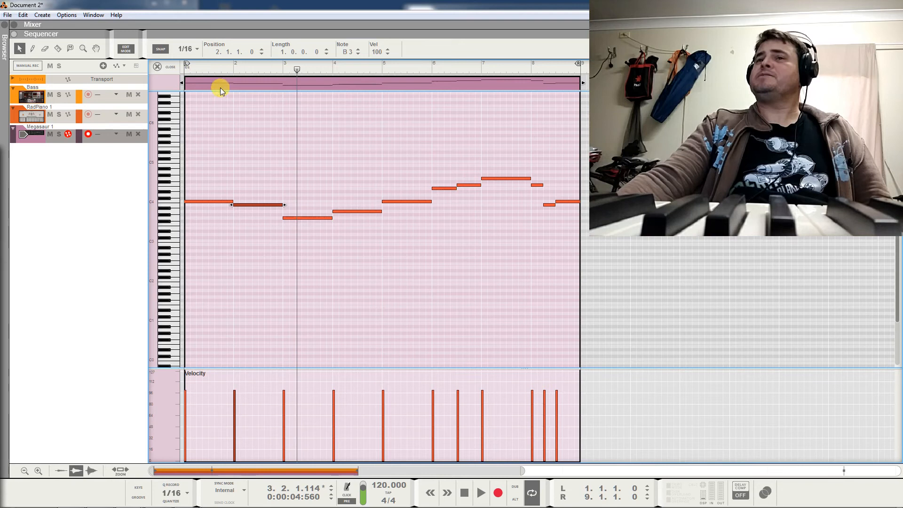
left_click(193, 69)
key("space")
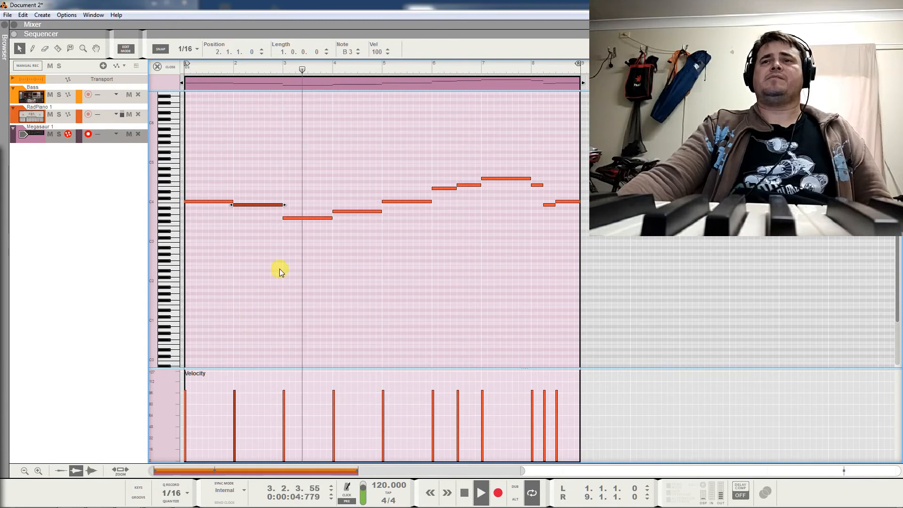
key("space")
Shorten bar 3's G3 to one beat, add an A3 of length 0.2.3.0 at 3.2.1, and play into bar 6.
left_click(313, 217)
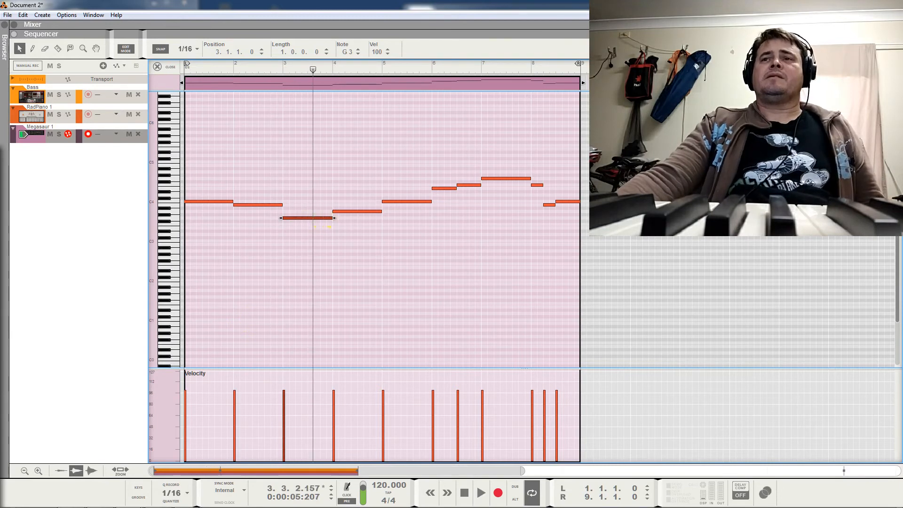
left_click_drag(325, 218, 302, 218)
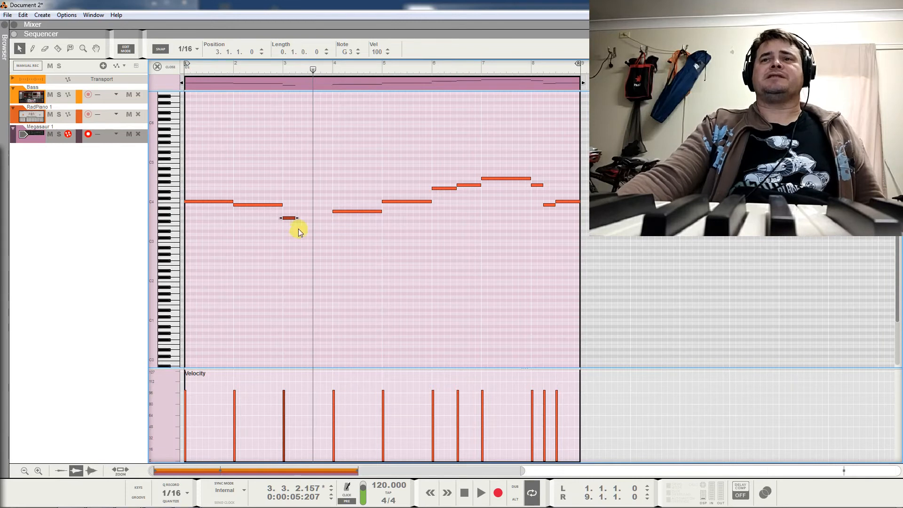
left_click_drag(291, 223, 304, 217)
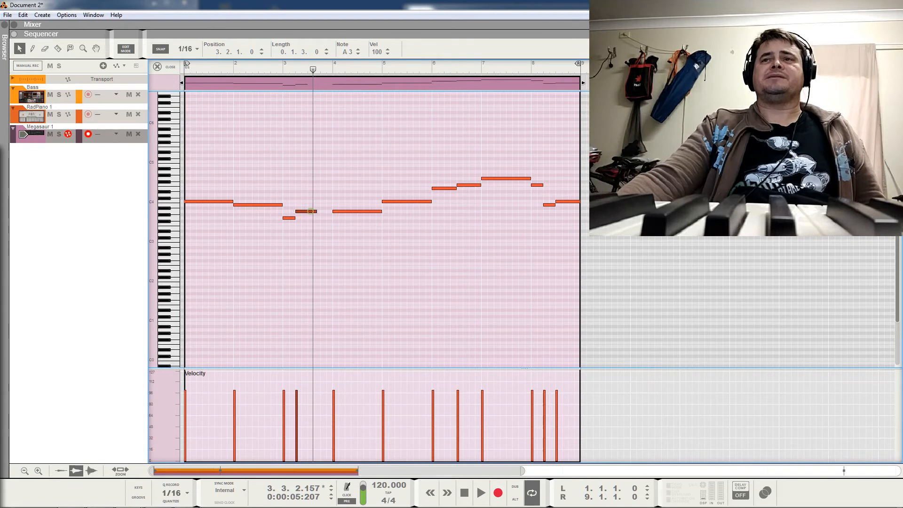
left_click(319, 216)
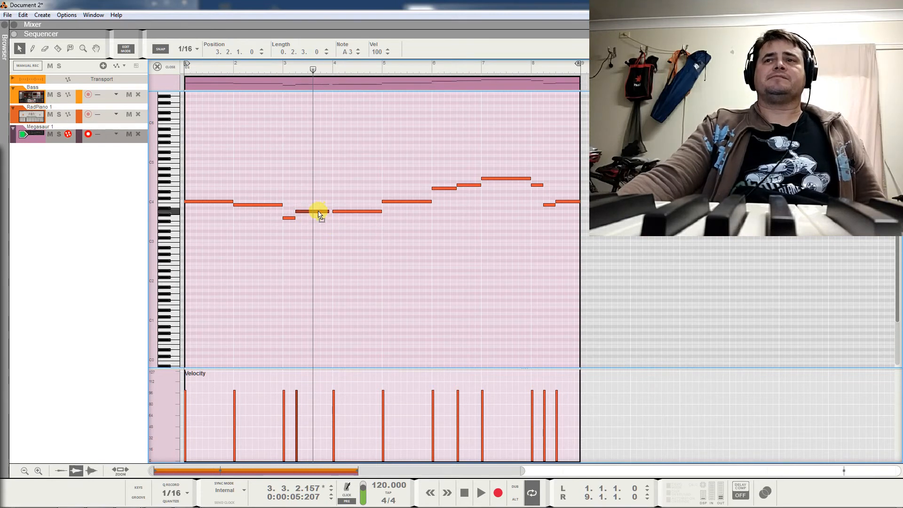
left_click(230, 67)
key("space")
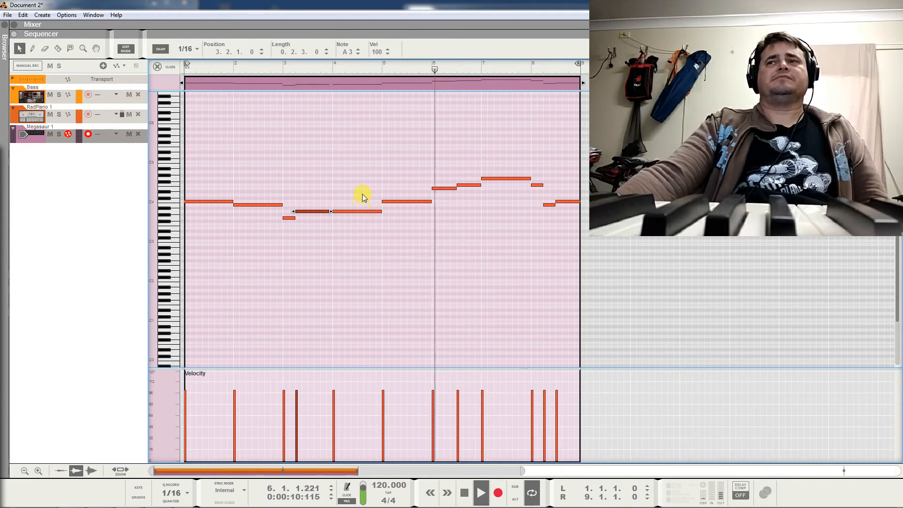
key("space")
Shorten bar 5's C4, add a two-sixteenth D4 at 5.4.3 leading into bar 6, and play the opening bars.
left_click(430, 203)
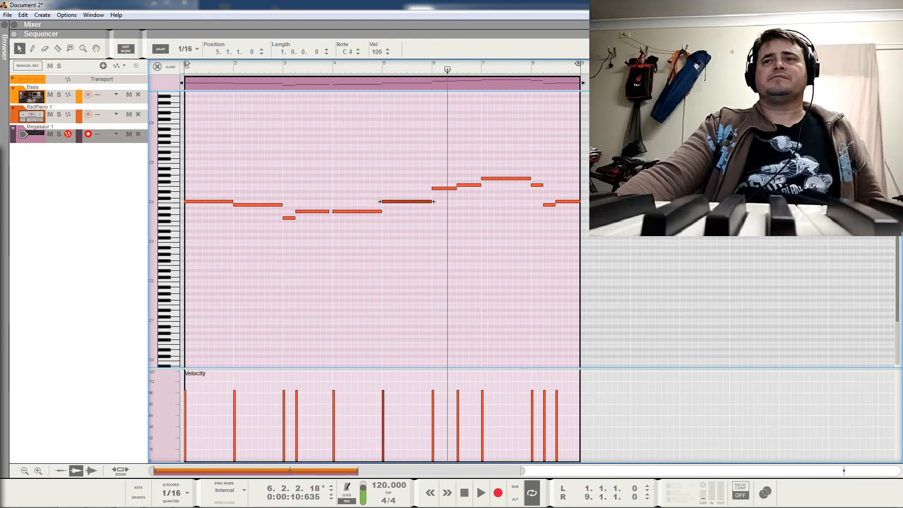
left_click(428, 194)
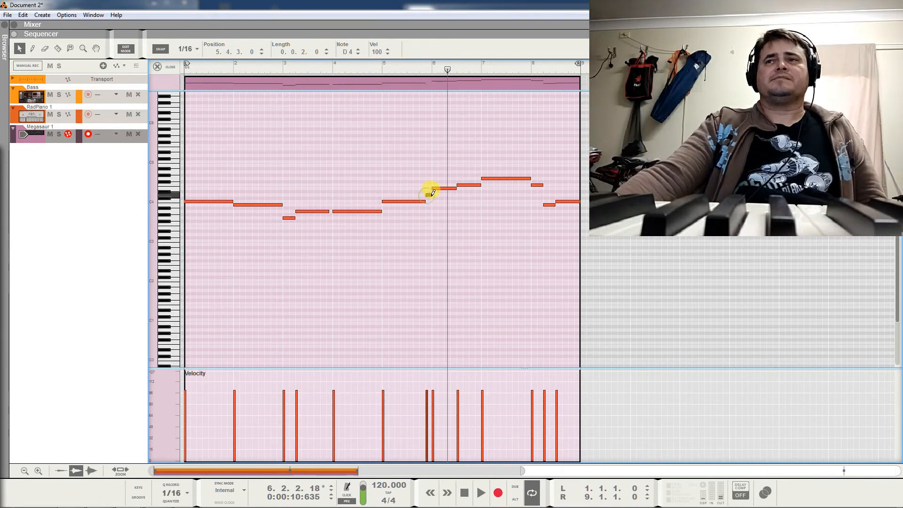
left_click(203, 65)
key("space")
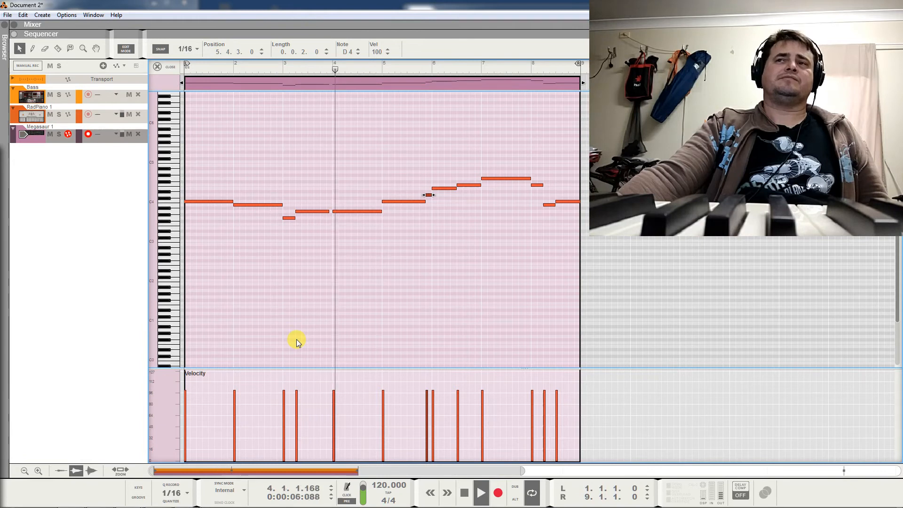
key("space")
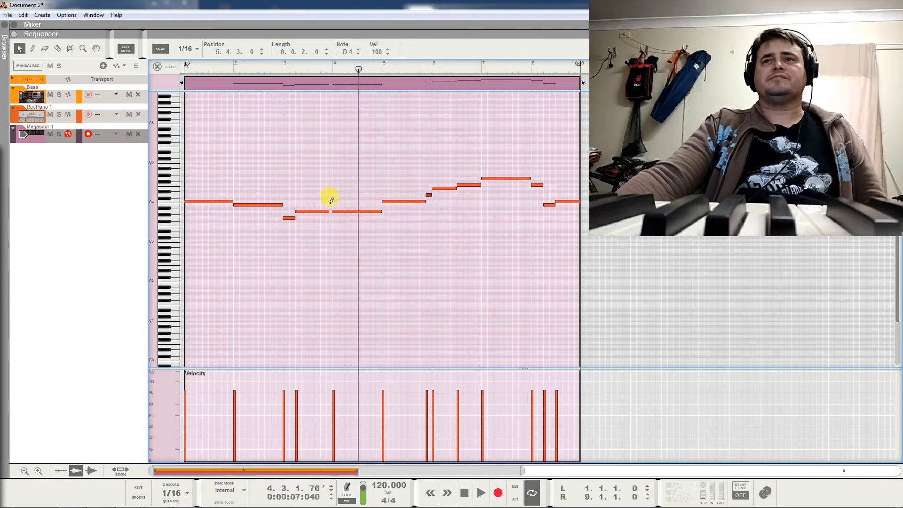
Add a B3 sixteenth note at 3.4.4 leading into bar 4 and play the transition from 2.4.2.
left_click(330, 205)
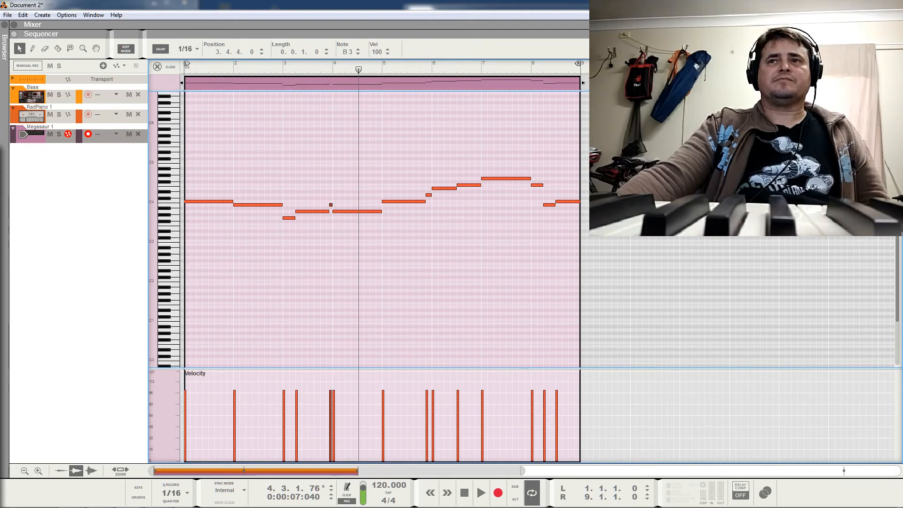
left_click(274, 69)
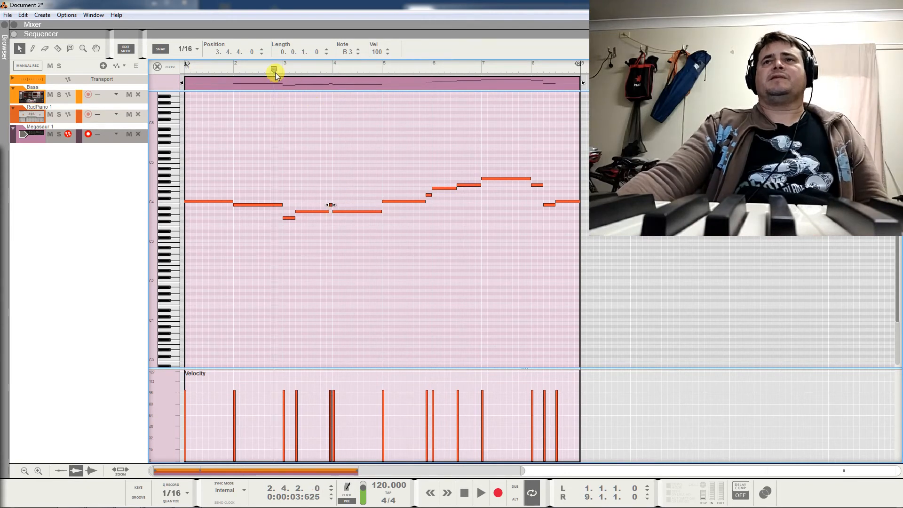
key("space")
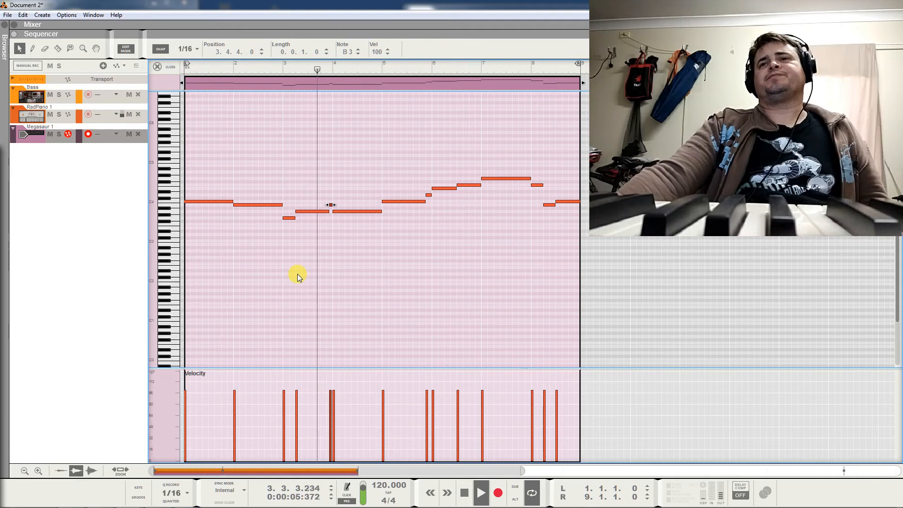
key("space")
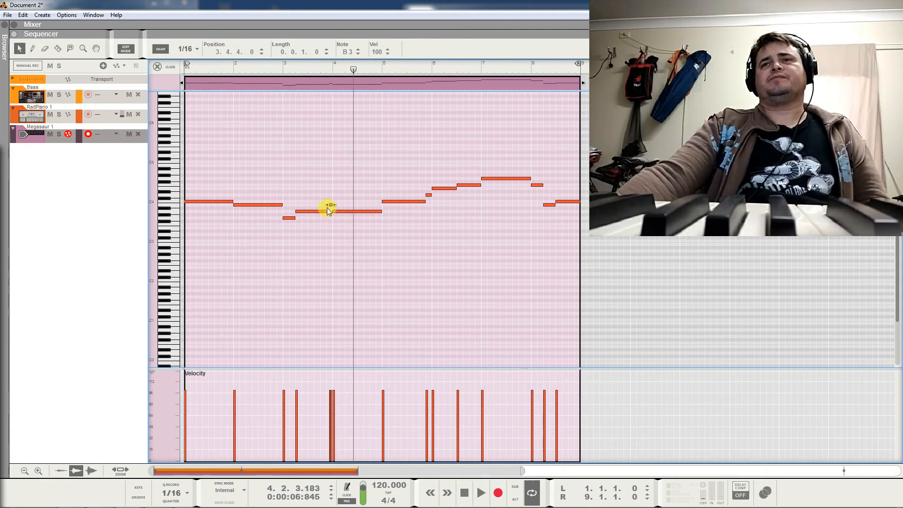
Shorten bar 3's A3 to 0.2.2.0, start the B3 at 3.4.3 with length 0.0.2.0, and play into bar 5.
left_click(328, 211)
left_click_drag(328, 212, 325, 212)
left_click(331, 205)
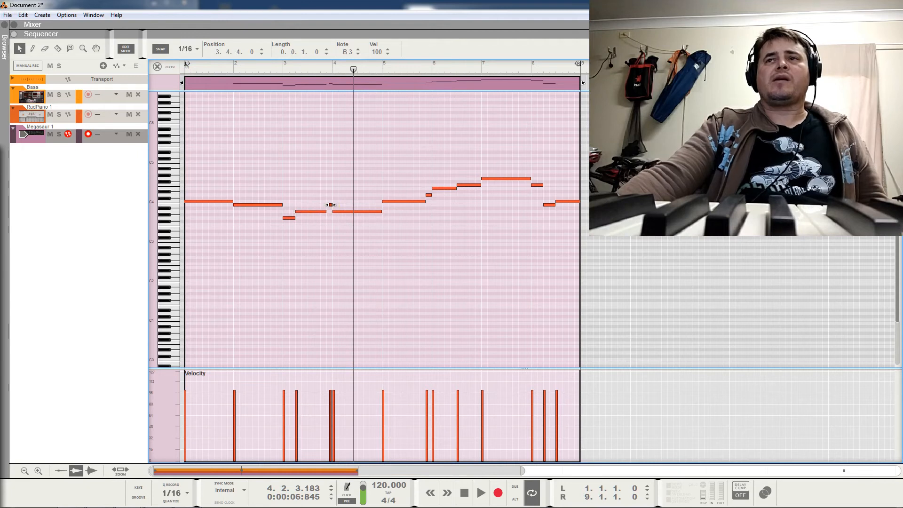
left_click(274, 72)
key("space")
left_click(274, 81)
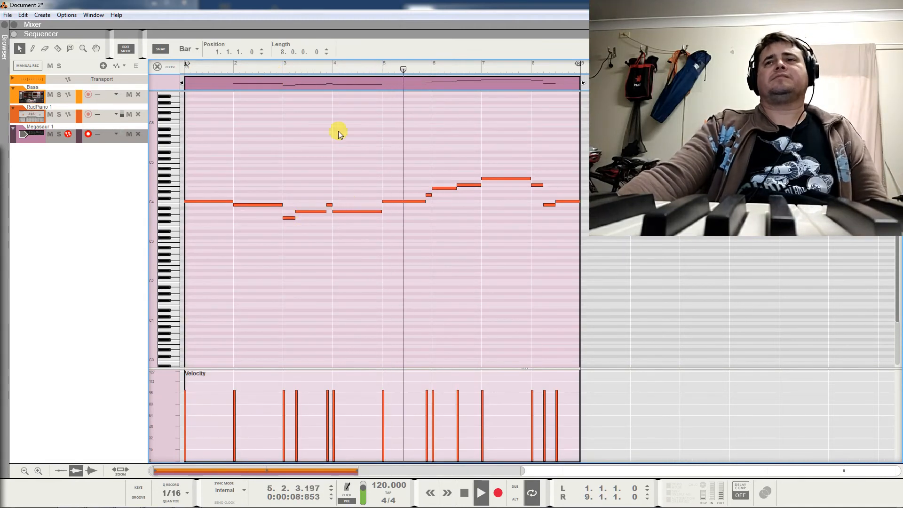
key("space")
Try deleting the short B3 and bar 4's A3, extending bar 3's A3 to length 1.3.0.0, and play the result.
left_click(277, 70)
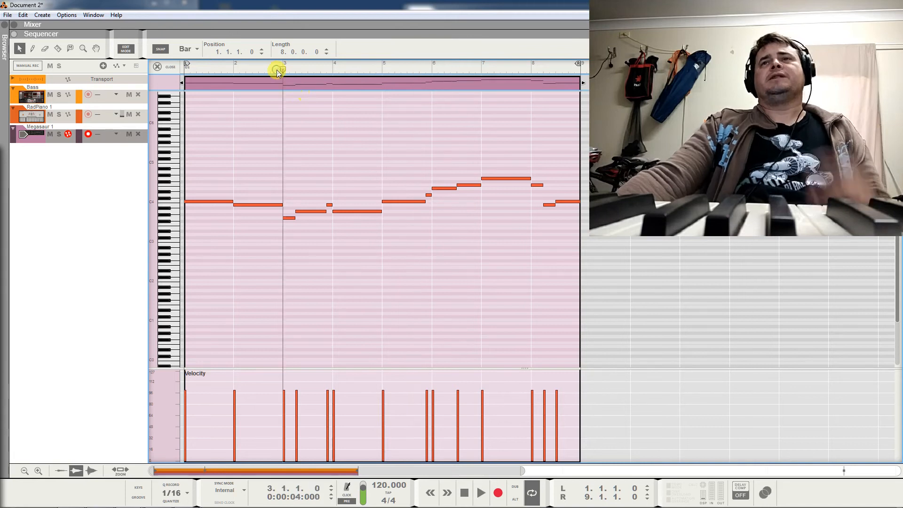
left_click(329, 207)
key("Delete")
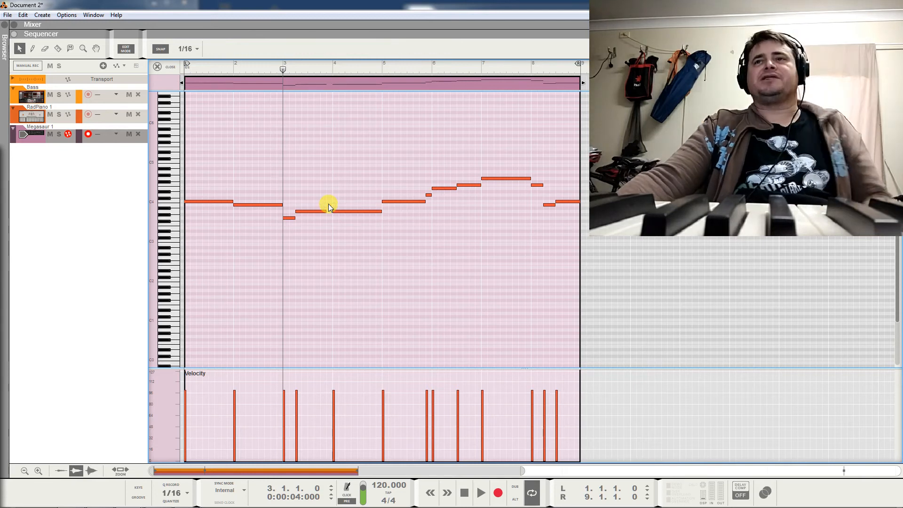
left_click(341, 211)
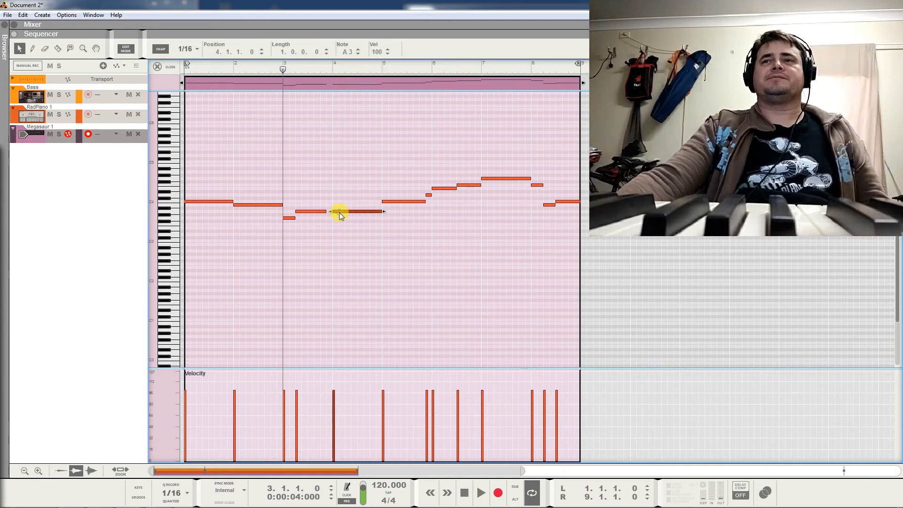
key("Delete")
left_click_drag(331, 212, 384, 212)
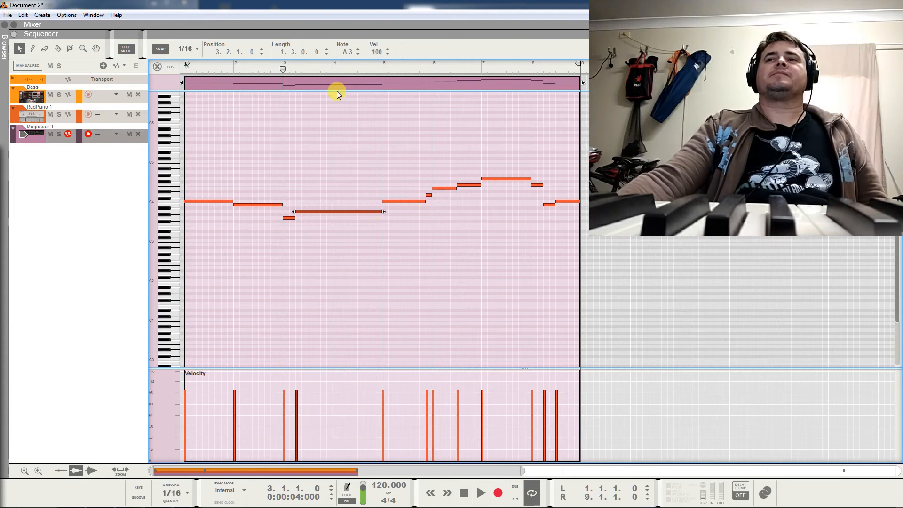
left_click_drag(282, 69, 269, 66)
key("space")
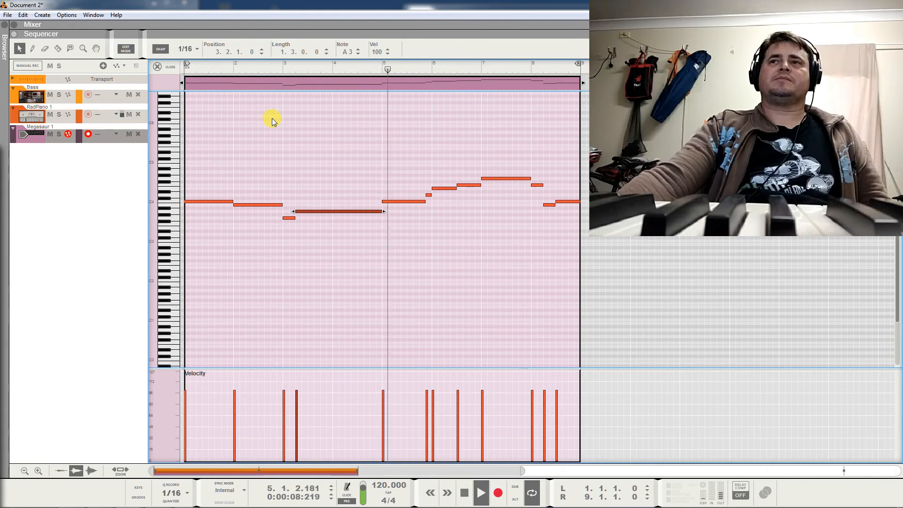
key("space")
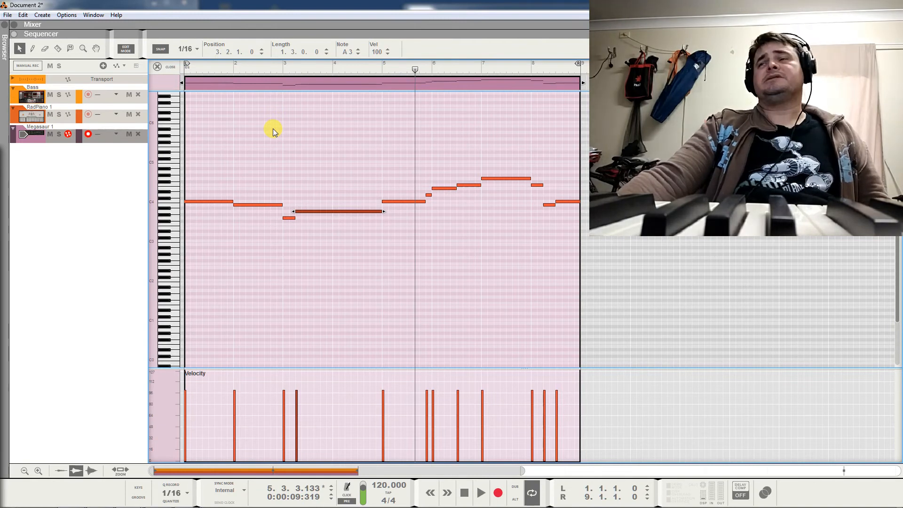
Undo the A3 extension and the two note deletions in bars 3 and 4.
key("ctrl+z")
key("ctrl+z")
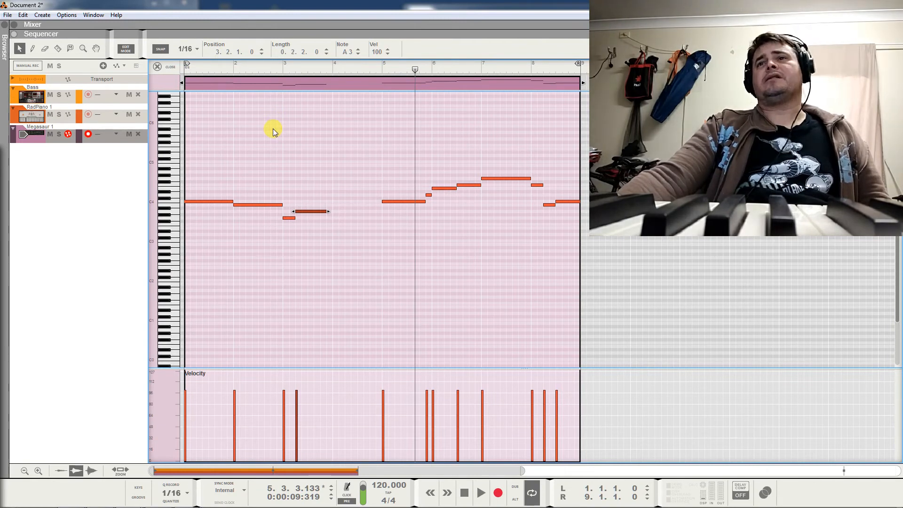
key("ctrl+z")
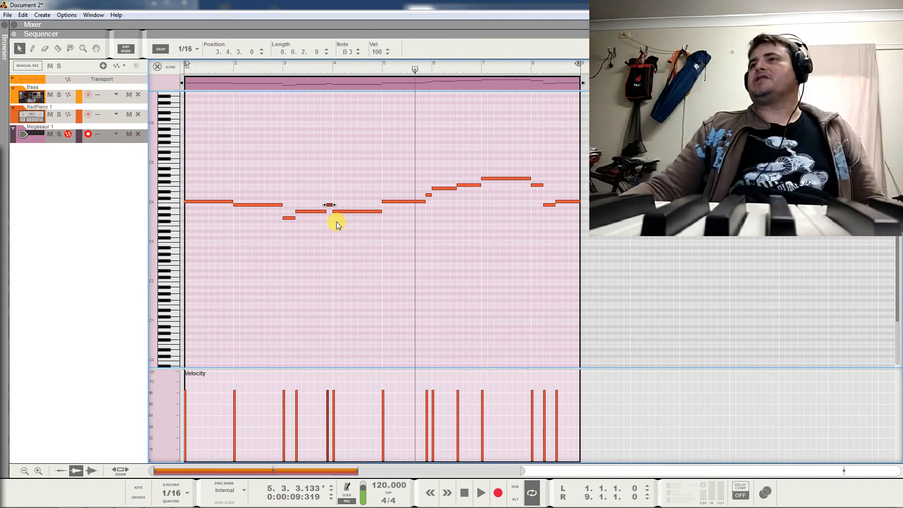
Play the Megasaur line twice from the end of bar 2 to hear the B3 leading into bar 4.
left_click(277, 68)
key("space")
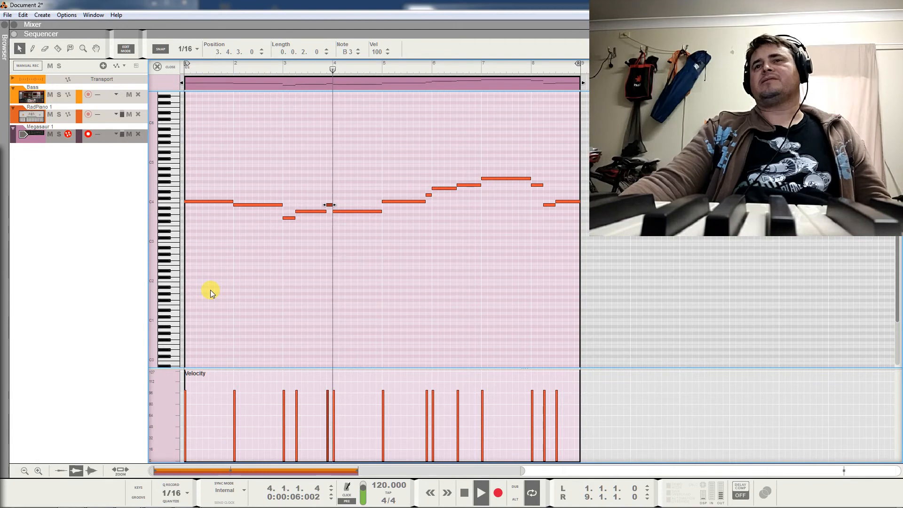
key("space")
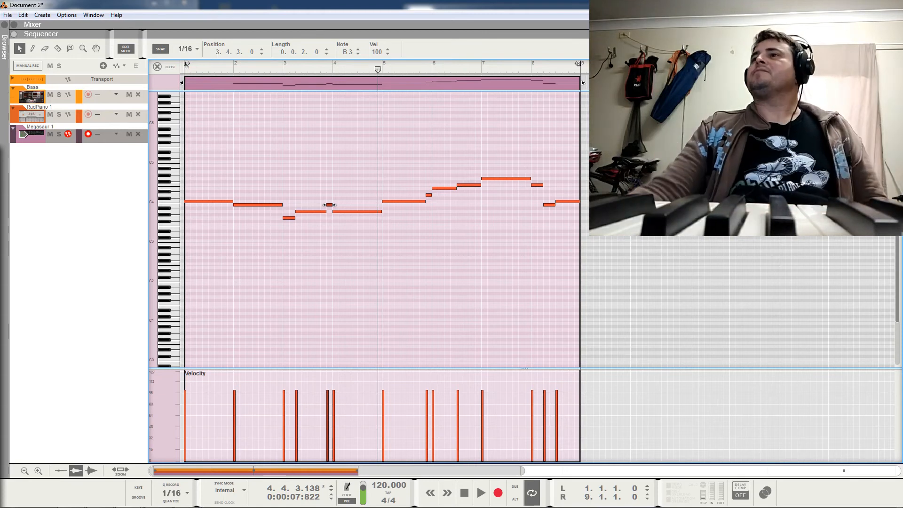
left_click(276, 66)
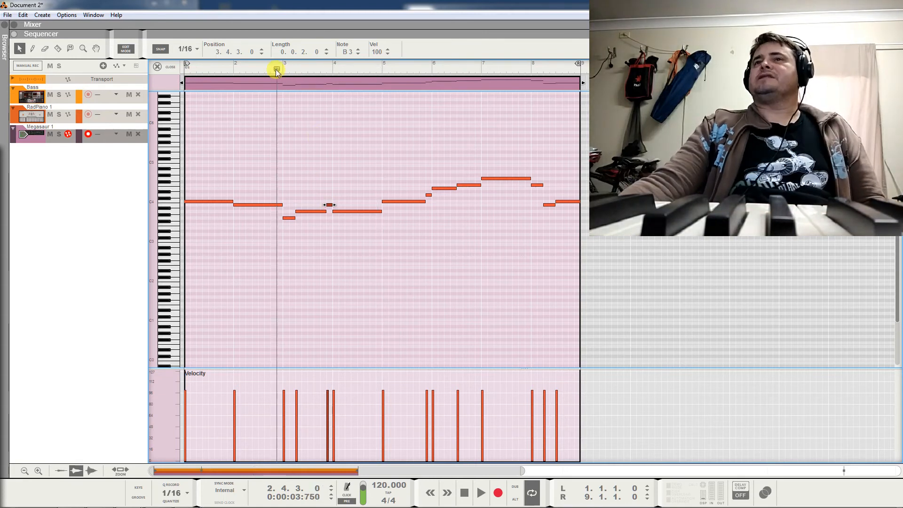
key("space")
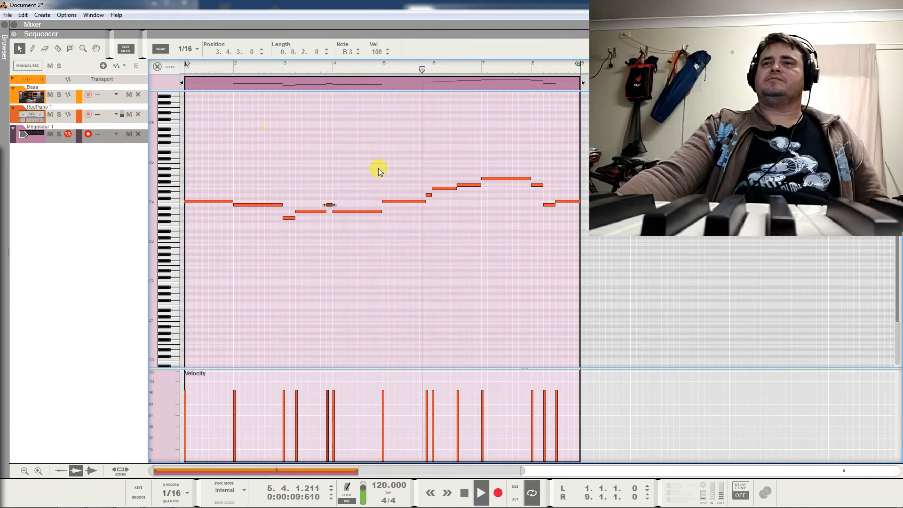
key("space")
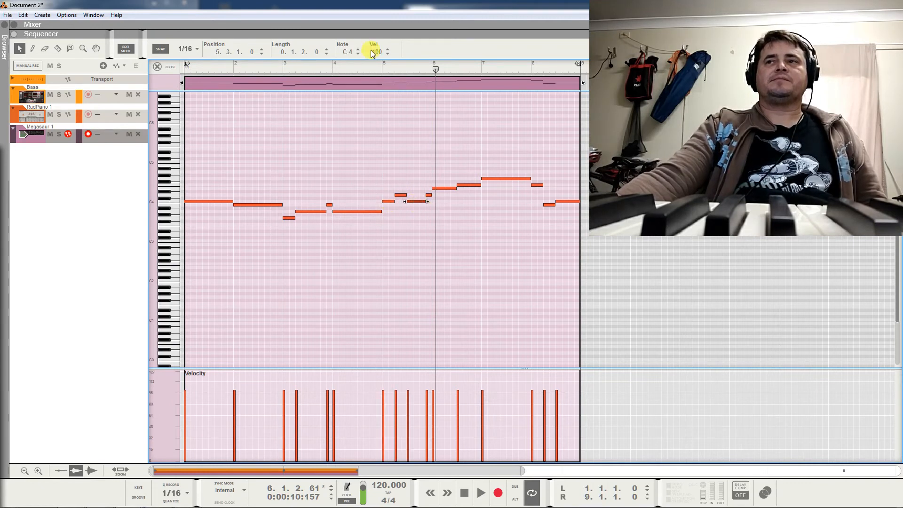
Play the Megasaur line from around bar 5 into bar 7, and replay it through bar 8.
left_click(376, 74)
key("space")
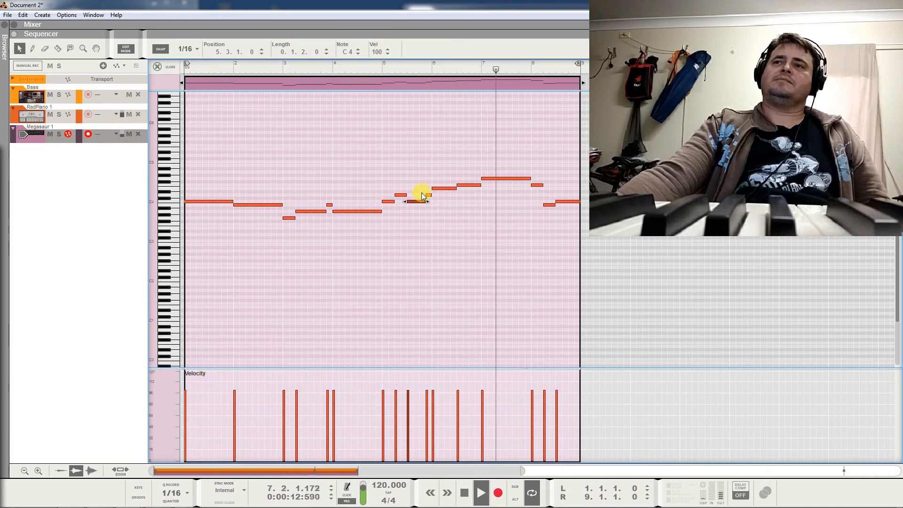
key("space")
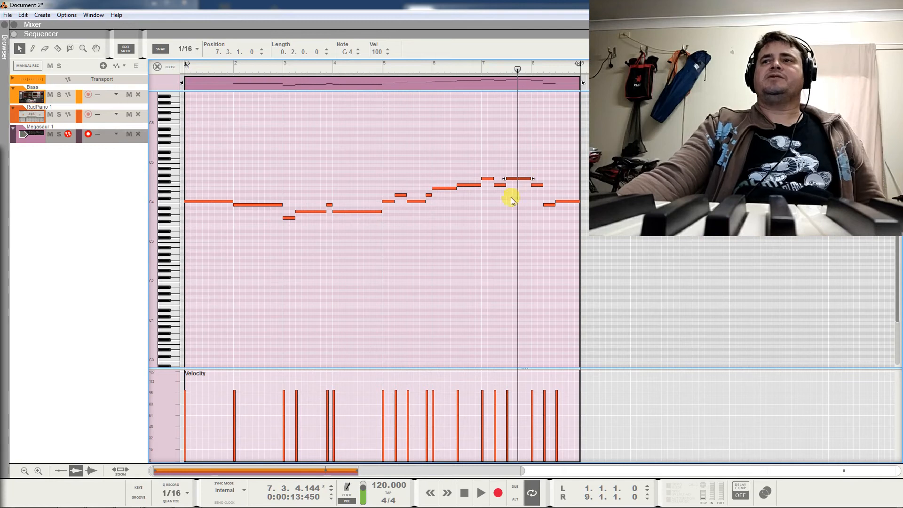
left_click(377, 72)
key("space")
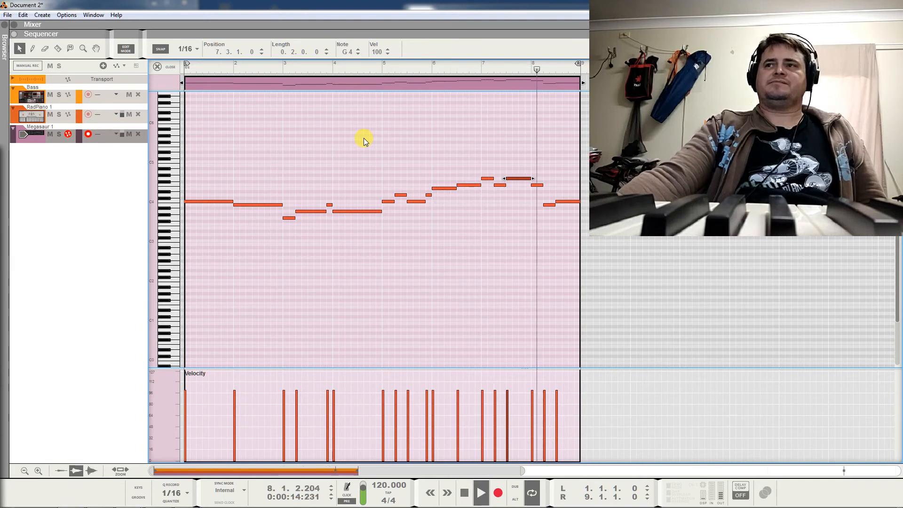
key("space")
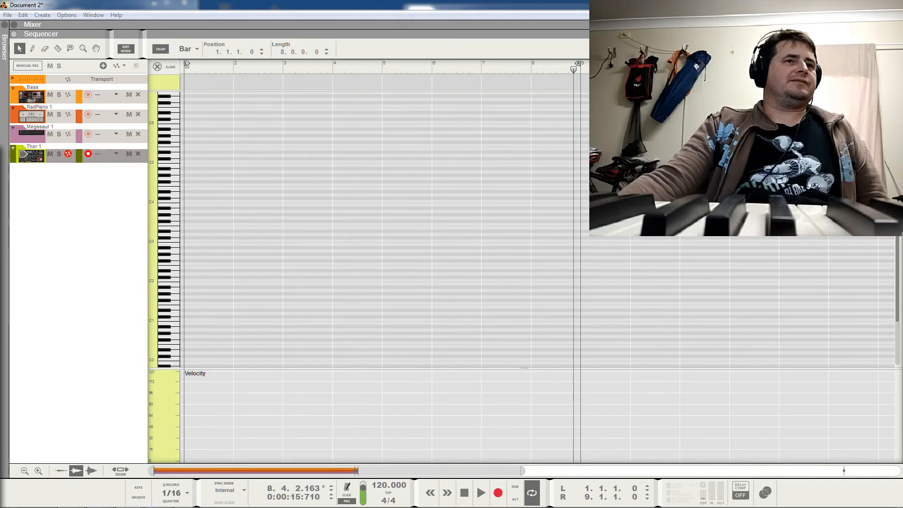
Close the note editor, move the eight-bar Megasaur clip onto the Thor 1 track, and play the arrangement.
left_click(154, 66)
left_click(228, 173)
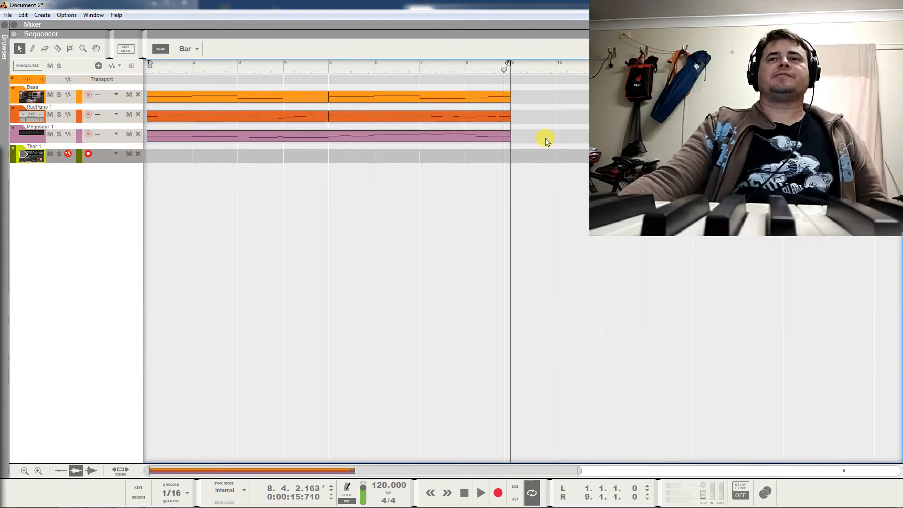
left_click_drag(536, 135, 259, 165)
key("space")
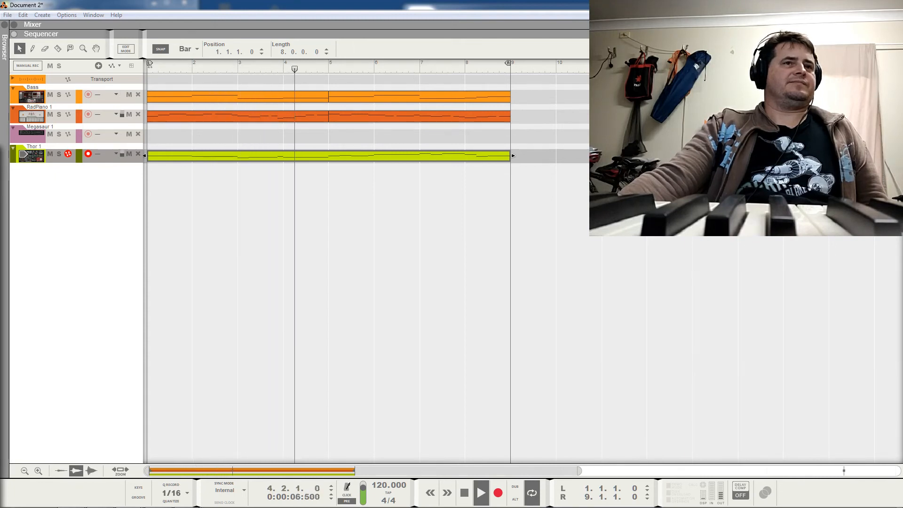
key("space")
Copy the two four-bar Bass clips onto the Megasaur track at bar 1 and join them into one eight-bar clip.
left_click(219, 283)
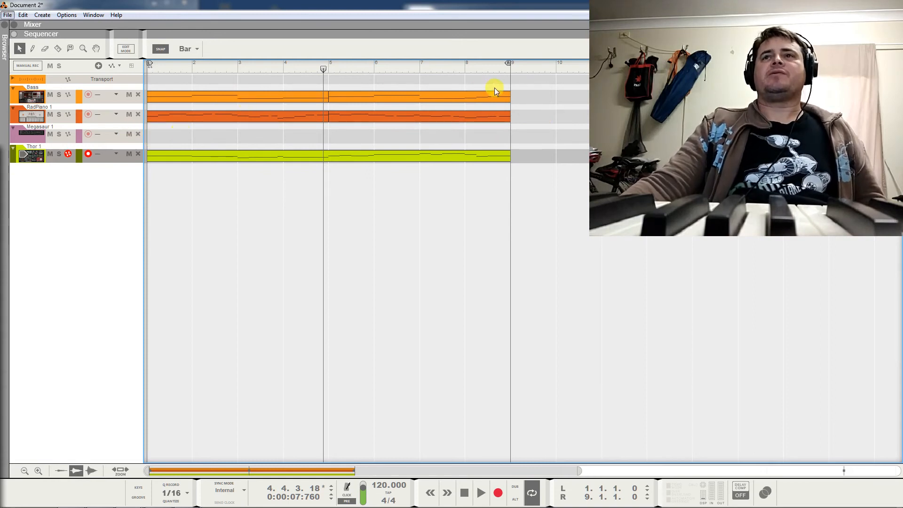
left_click_drag(529, 94, 239, 133)
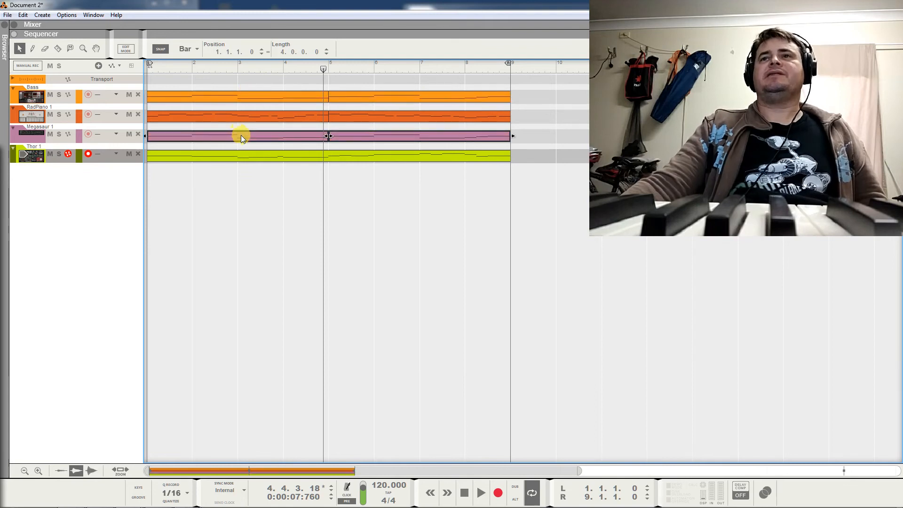
key("ctrl+j")
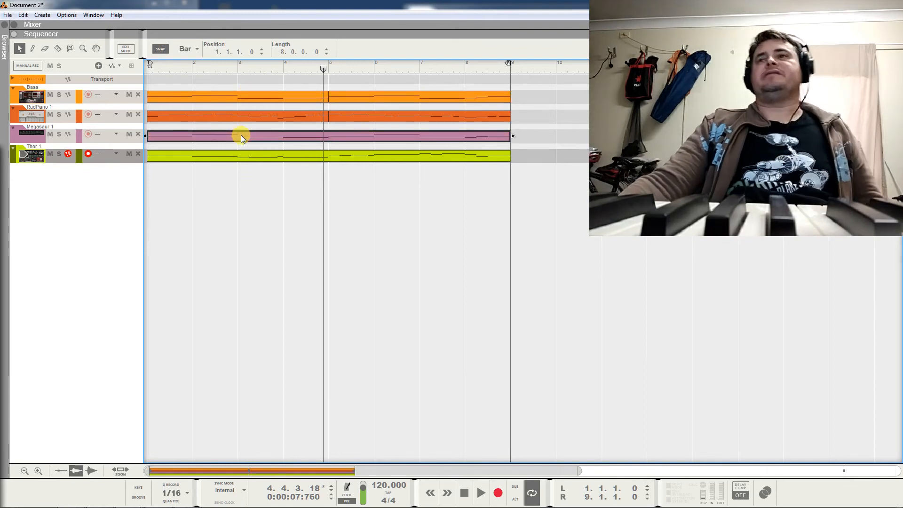
Open the joined Megasaur clip and duplicate the notes of bars 1 to 7 four semitones higher, starting at E2.
double_click(241, 136)
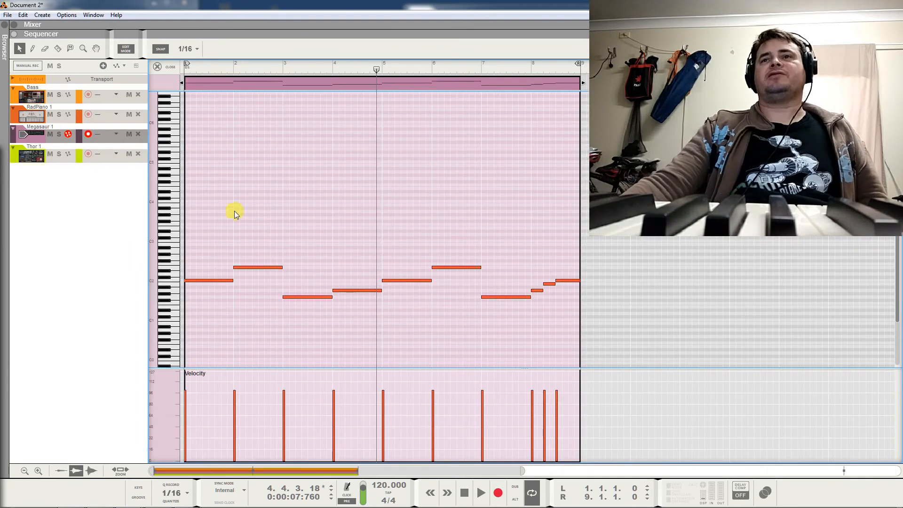
left_click_drag(197, 247, 497, 313)
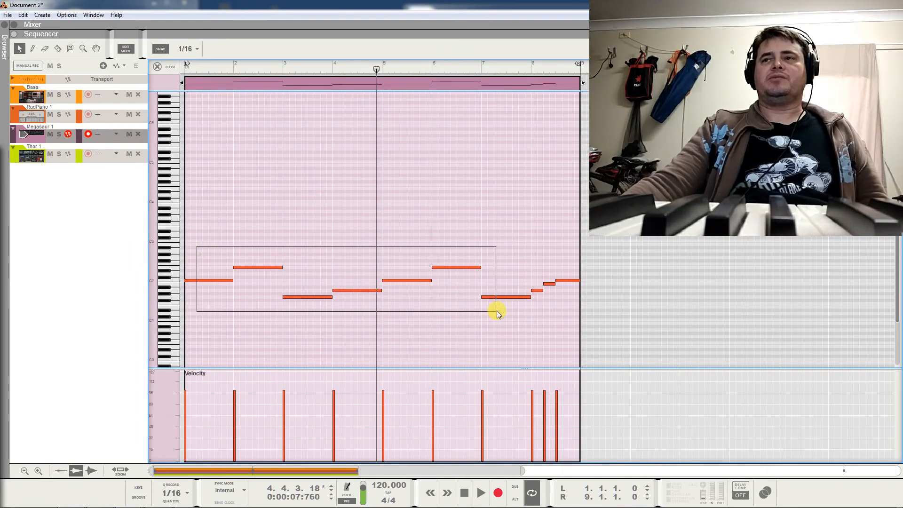
left_click_drag(497, 313, 500, 284)
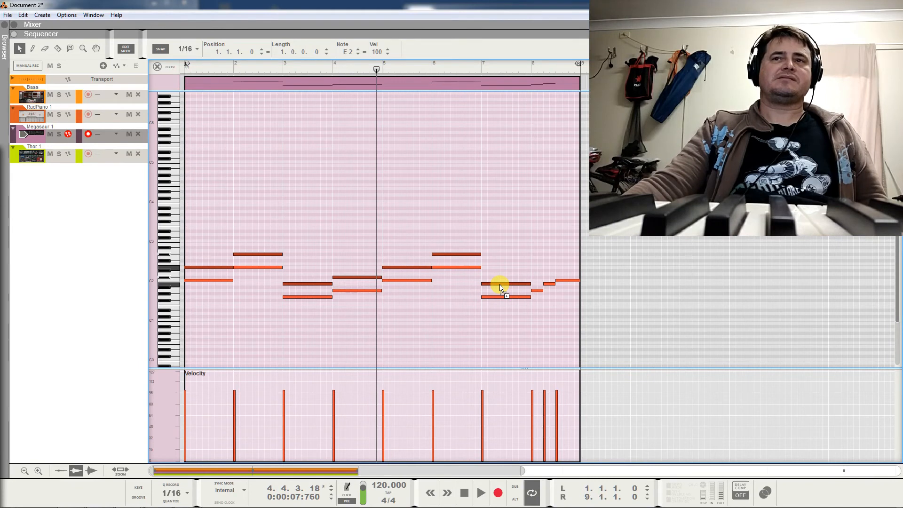
left_click_drag(500, 286, 500, 285)
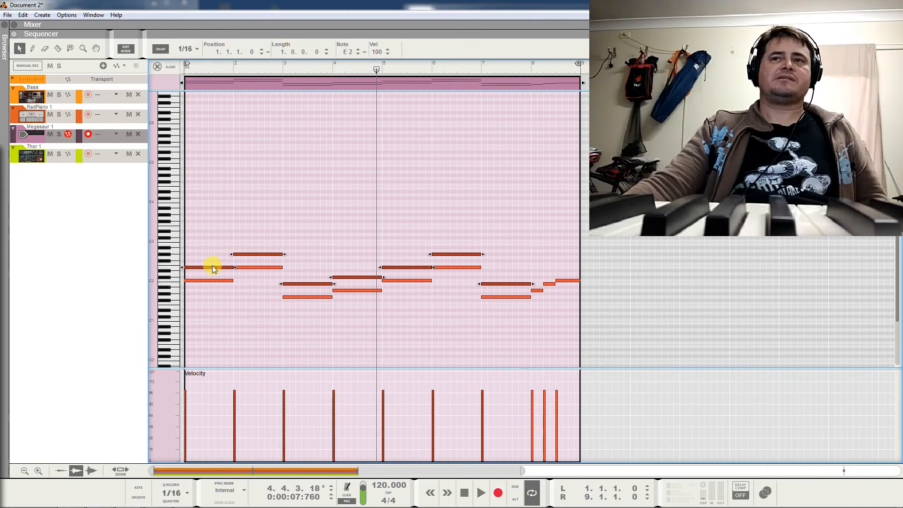
Duplicate the added notes three semitones higher, starting at G2, to form three-note chords in bars 1 to 7.
key("Up")
key("Up")
key("Up")
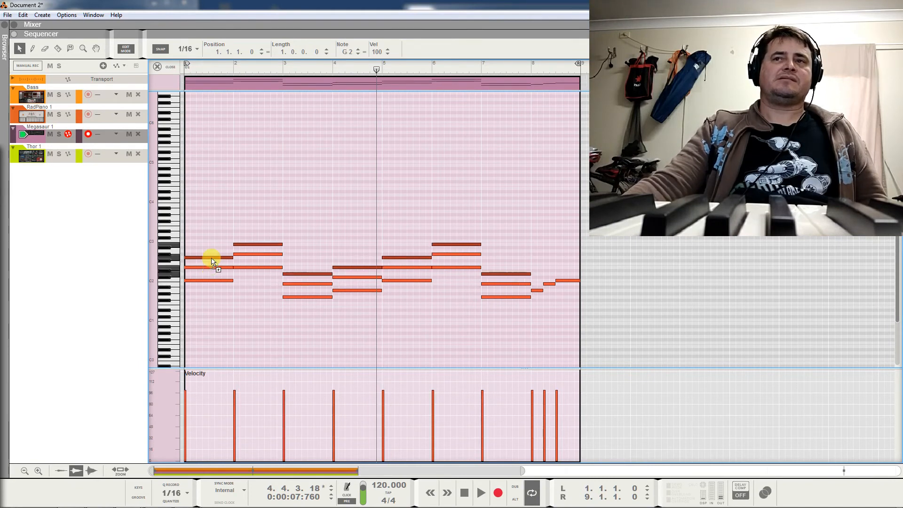
left_click(261, 294)
Lower the middle note of bar 2's chord to G2, and check its top note and bar 3's middle note.
left_click(255, 267)
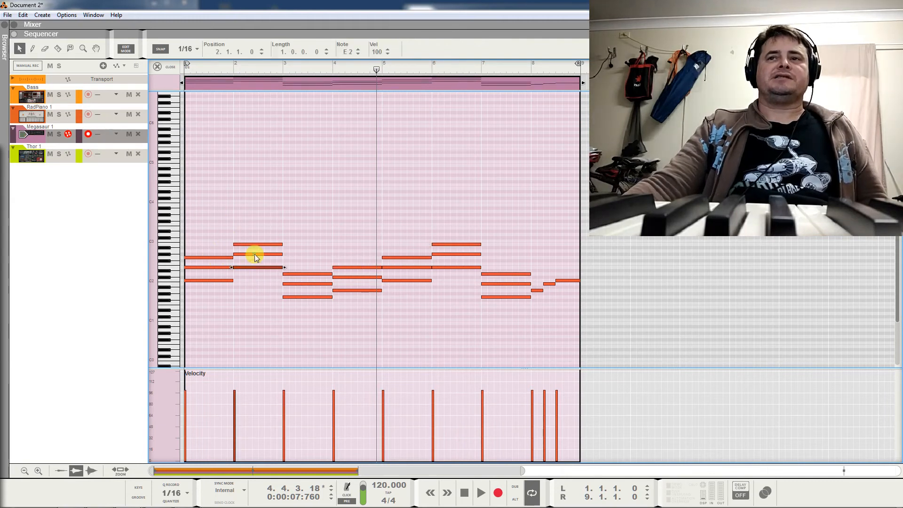
left_click_drag(255, 255, 254, 259)
left_click(264, 244)
left_click(295, 284)
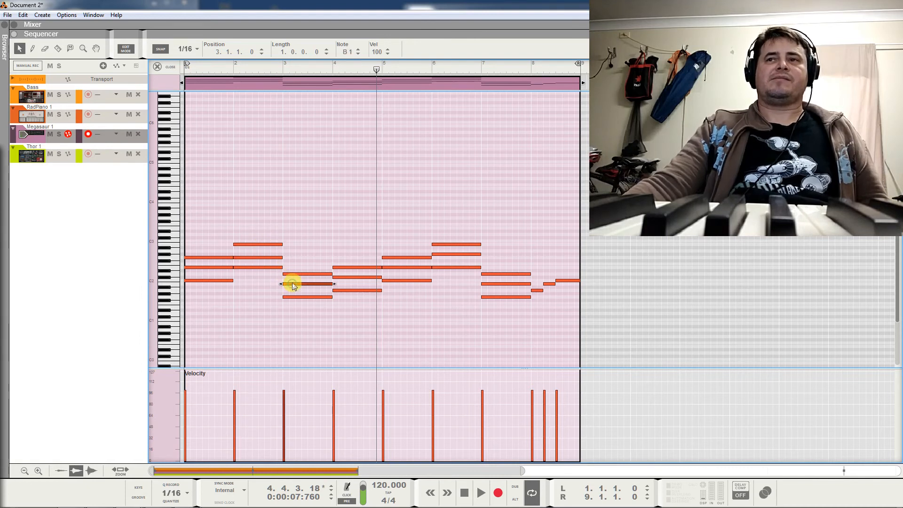
Check the top note of bar 3's chord, and lower the middle note of bar 4's chord to C2.
left_click(295, 275)
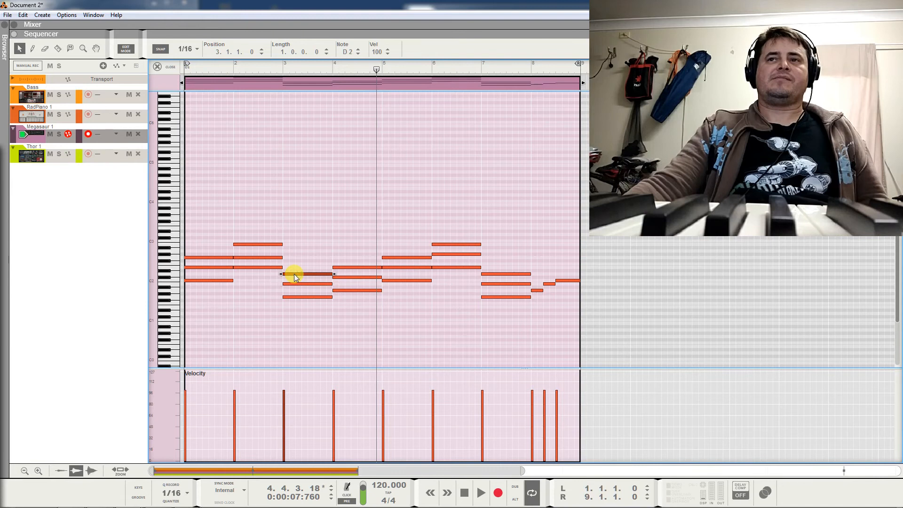
left_click(362, 277)
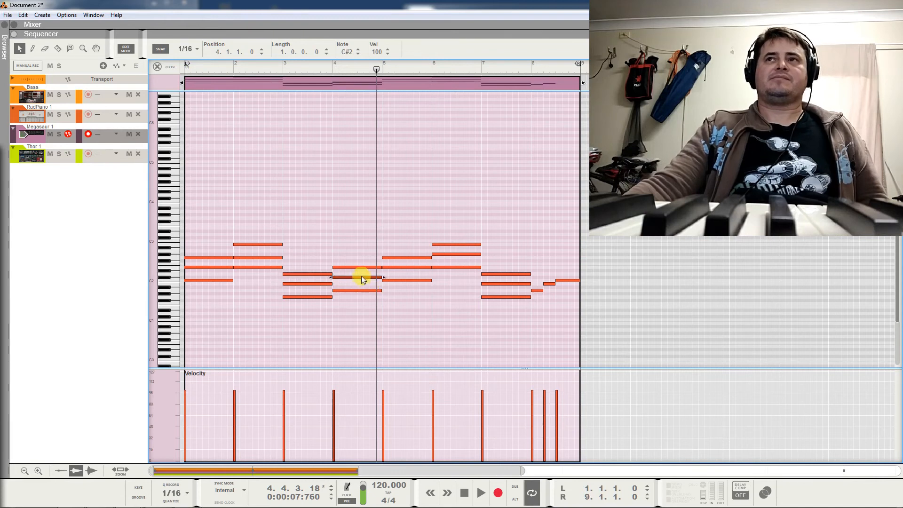
left_click_drag(363, 278, 361, 280)
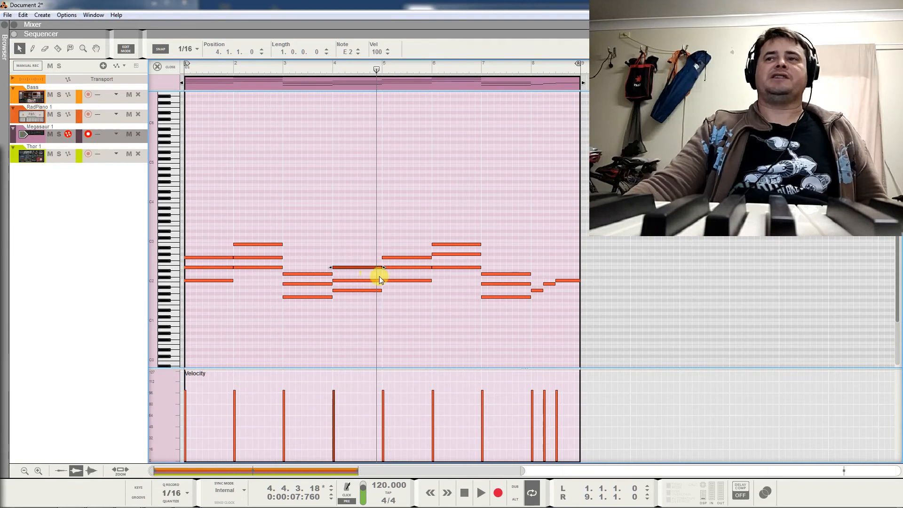
Lower the middle note of bar 6's chord to G2, and check the upper notes of the bar 5 and bar 7 chords.
left_click(389, 268)
left_click_drag(394, 259, 394, 256)
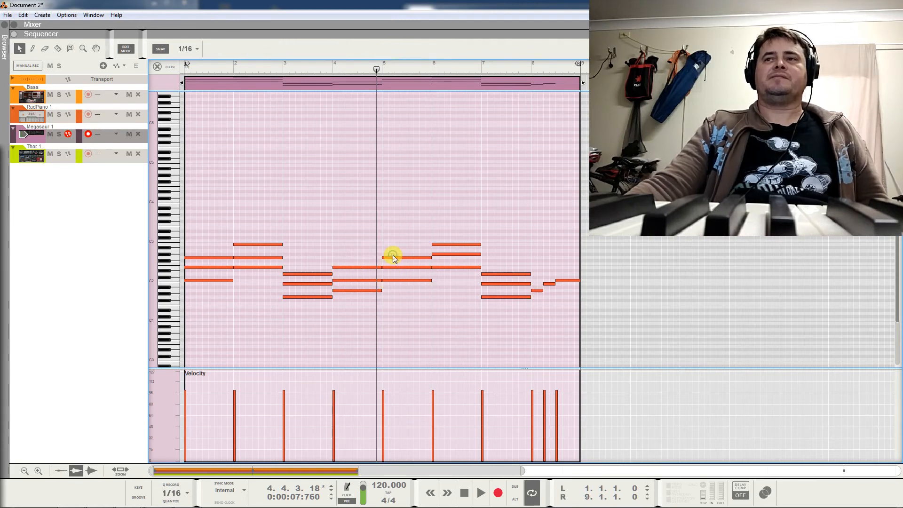
left_click(448, 245)
left_click_drag(448, 256, 450, 258)
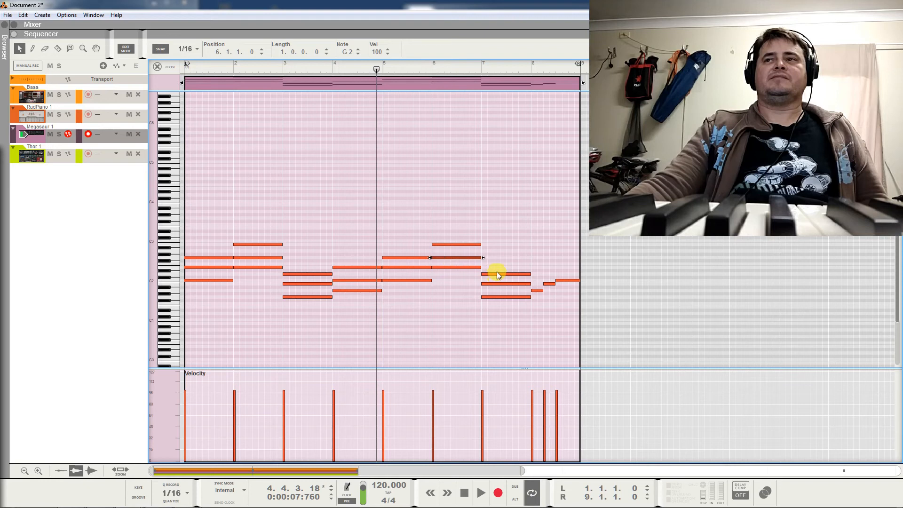
left_click(495, 274)
left_click(496, 286)
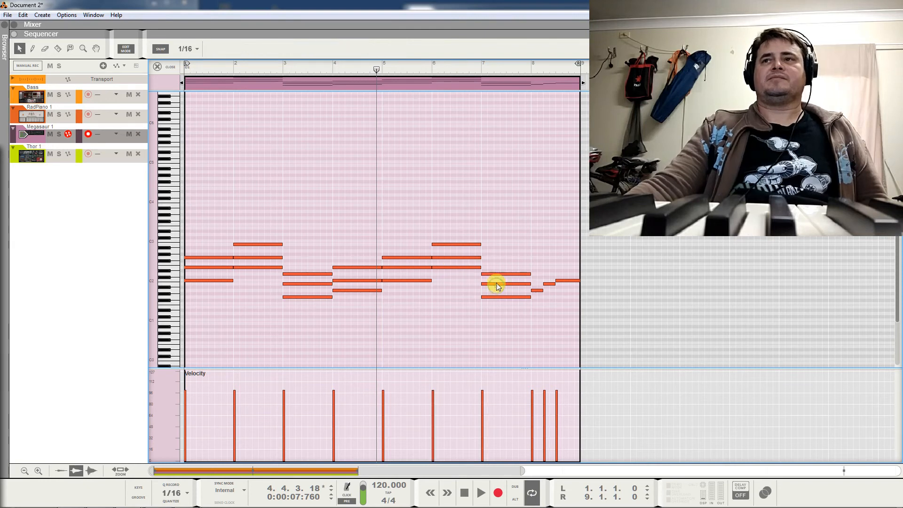
left_click(495, 284)
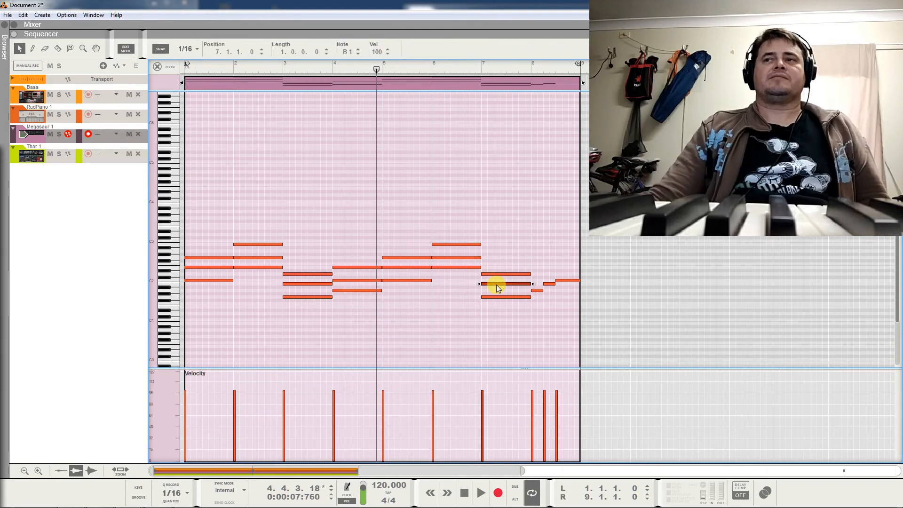
Build bar 8's chords by adding E2 and G2 above the last note, F2 above the second, and C2 and E2 above the first.
left_click(548, 283)
left_click(564, 280)
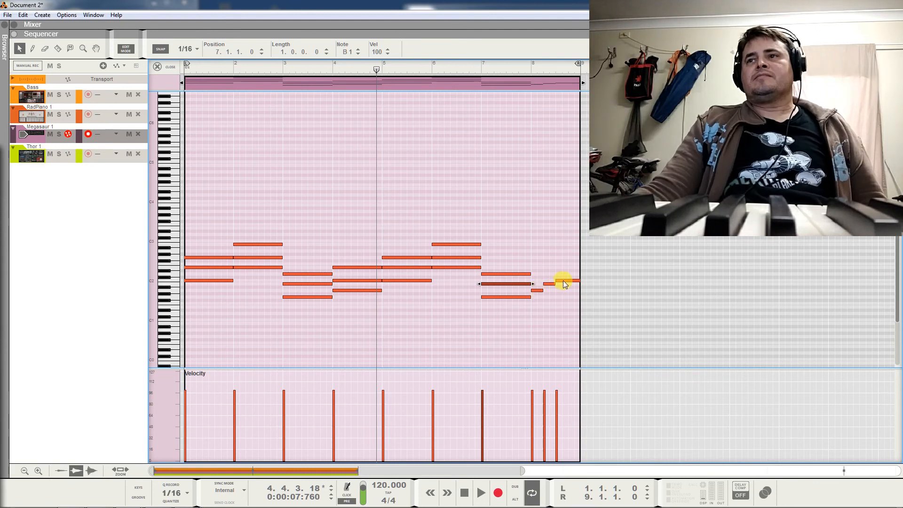
left_click_drag(565, 280, 563, 262)
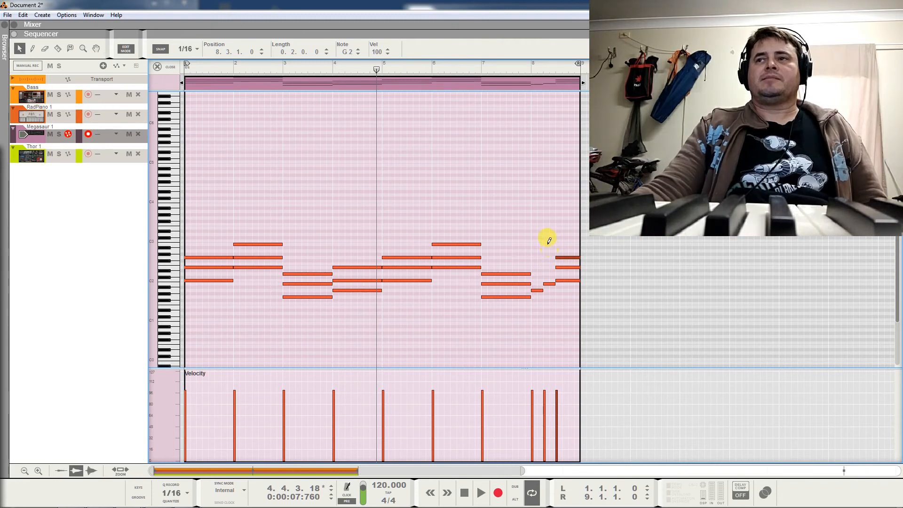
mouse_move(547, 241)
left_mouse_down()
mouse_move(555, 242)
mouse_move(551, 252)
mouse_move(544, 239)
mouse_move(554, 244)
mouse_move(553, 265)
left_mouse_up()
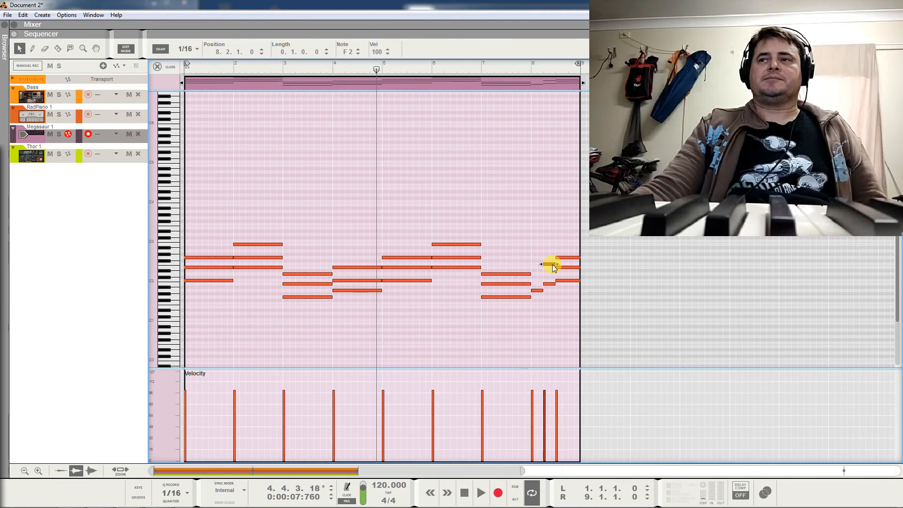
left_click_drag(538, 290, 539, 269)
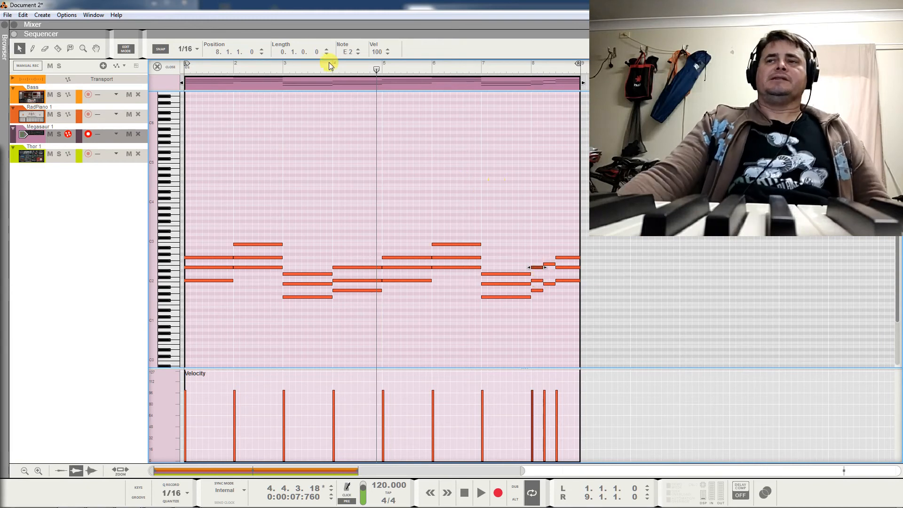
Transpose all the Megasaur chord notes up one octave, and play the clip from bar 1.
left_click_drag(222, 215, 574, 338)
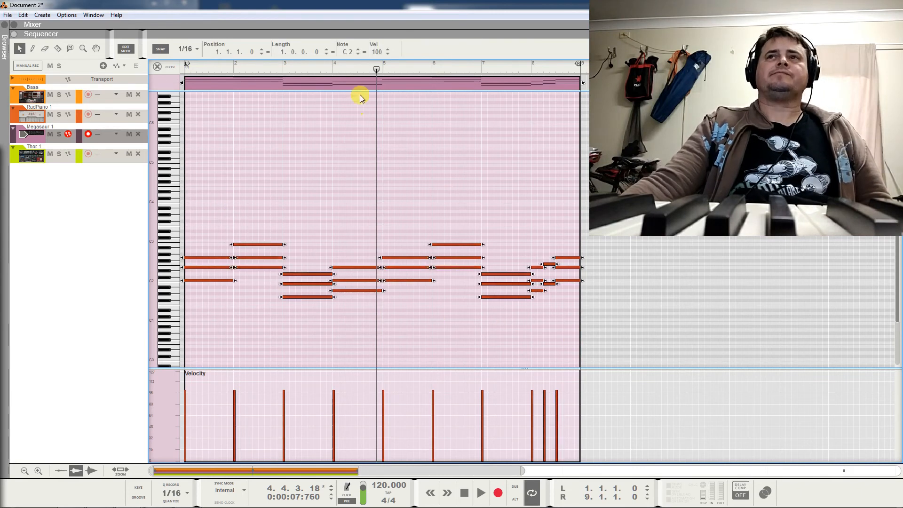
left_click_drag(349, 56, 361, 32)
left_click(216, 67)
key("KP_Decimal")
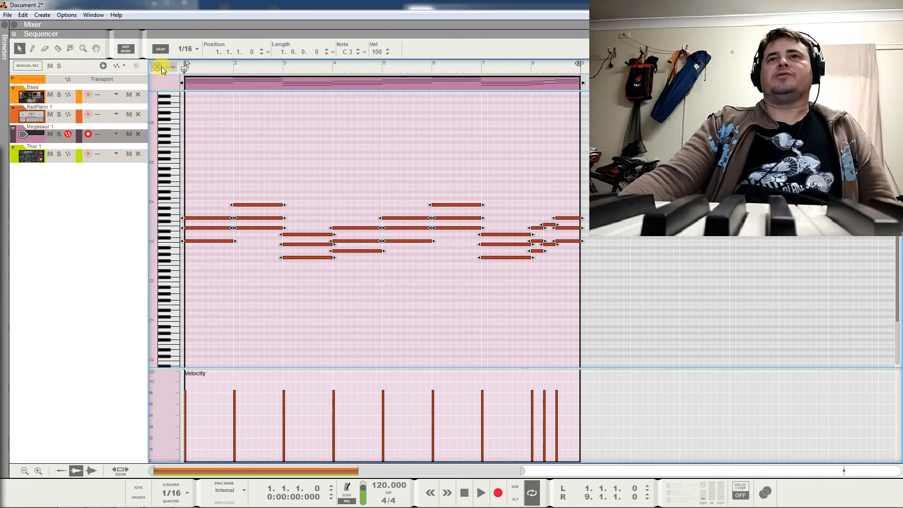
key("space")
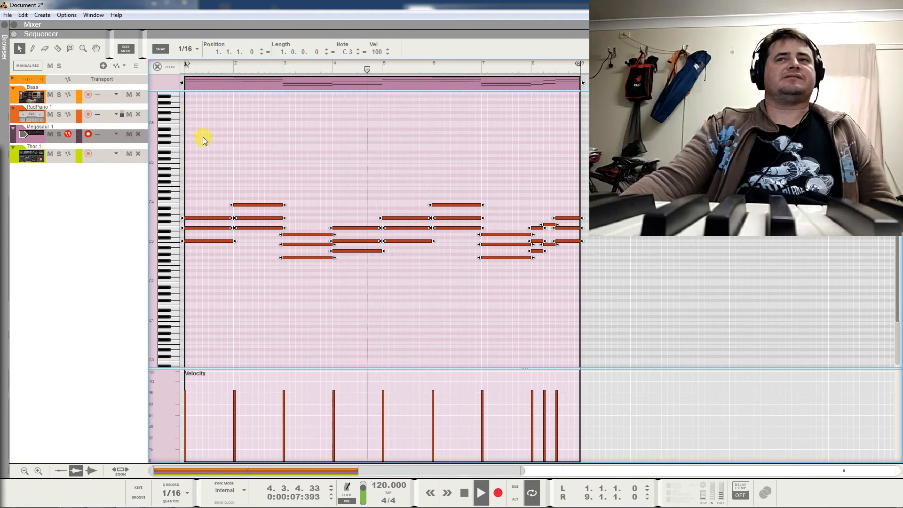
left_click(366, 177)
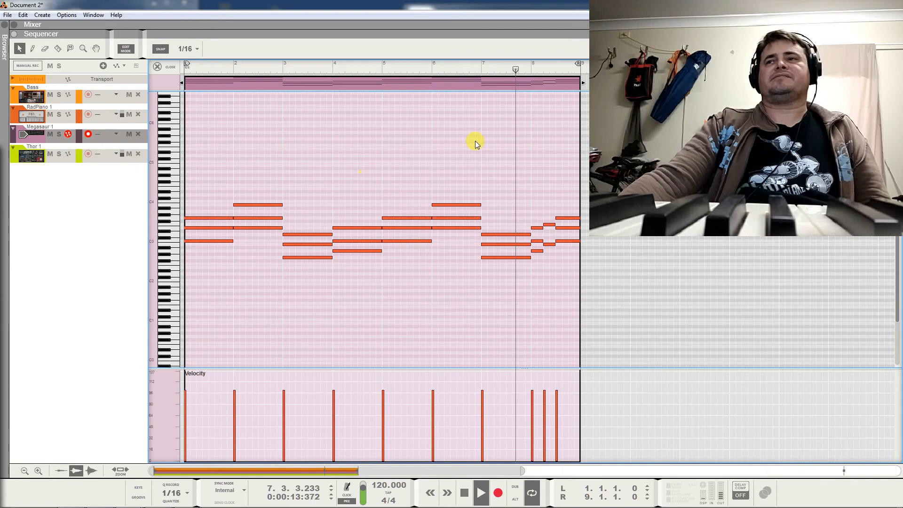
key("space")
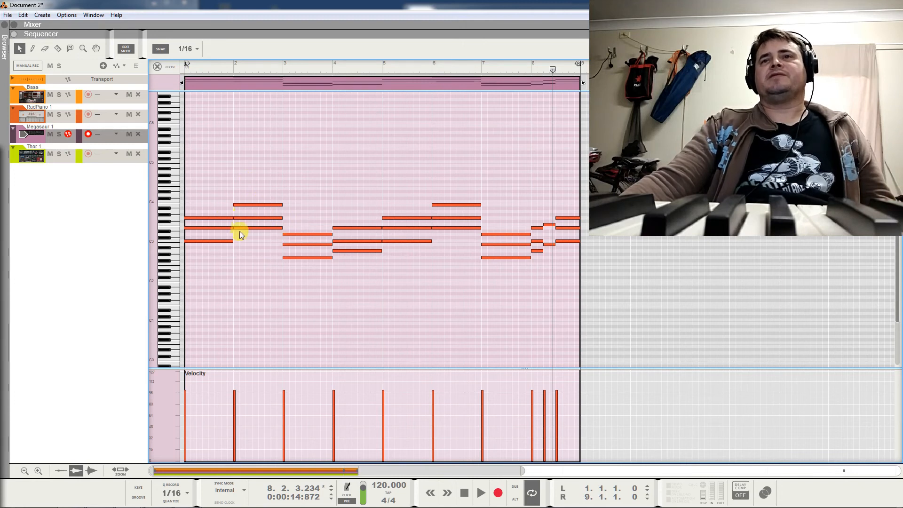
Lower the top note of bar 2's chord by one octave to B2.
left_click_drag(228, 223, 227, 229)
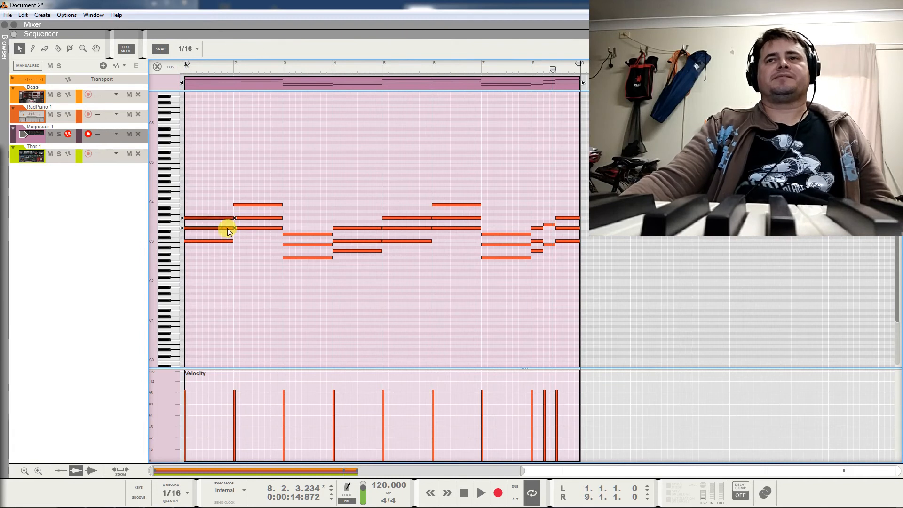
left_click(250, 204)
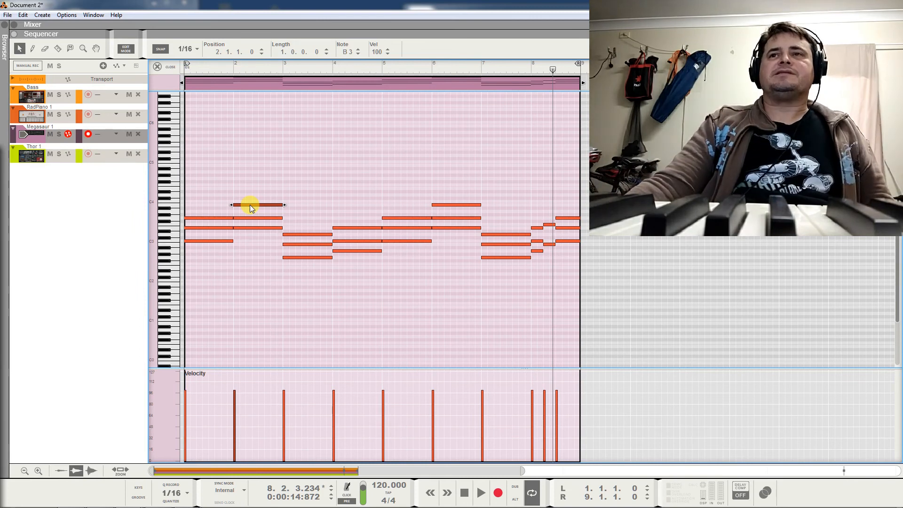
left_click_drag(250, 205, 248, 244)
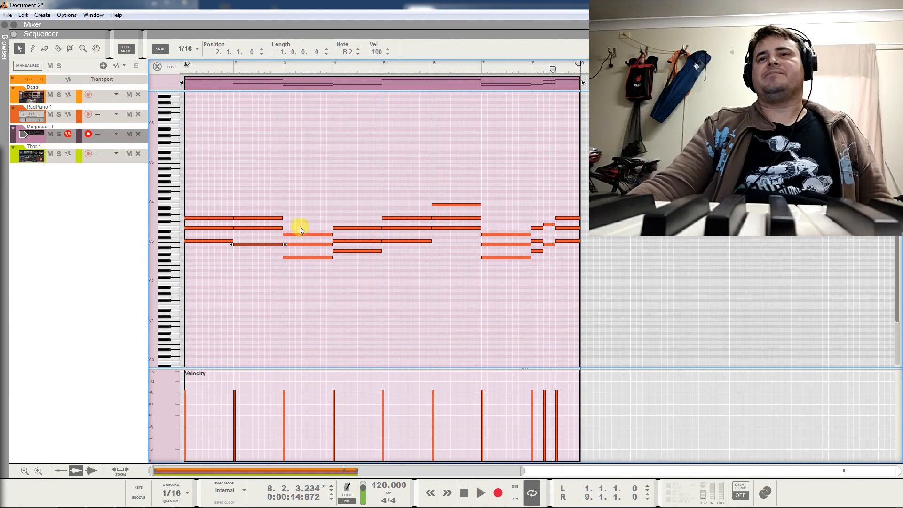
left_click(269, 204)
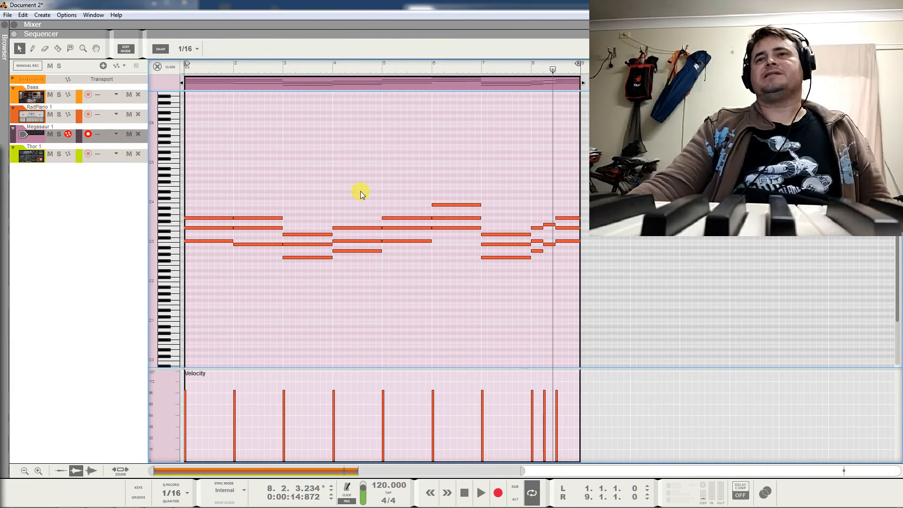
Play the clip from bar 1 into bar 5 to listen to the chord changes.
left_click(221, 69)
key("space")
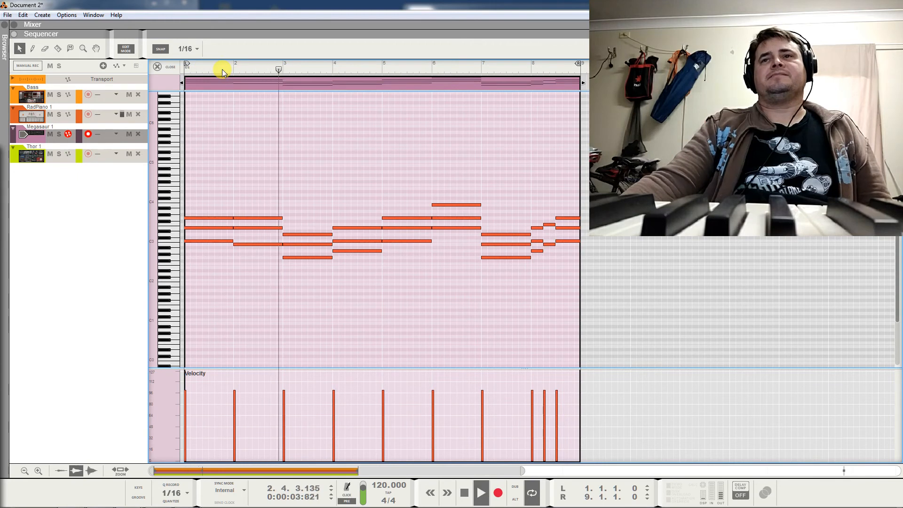
key("space")
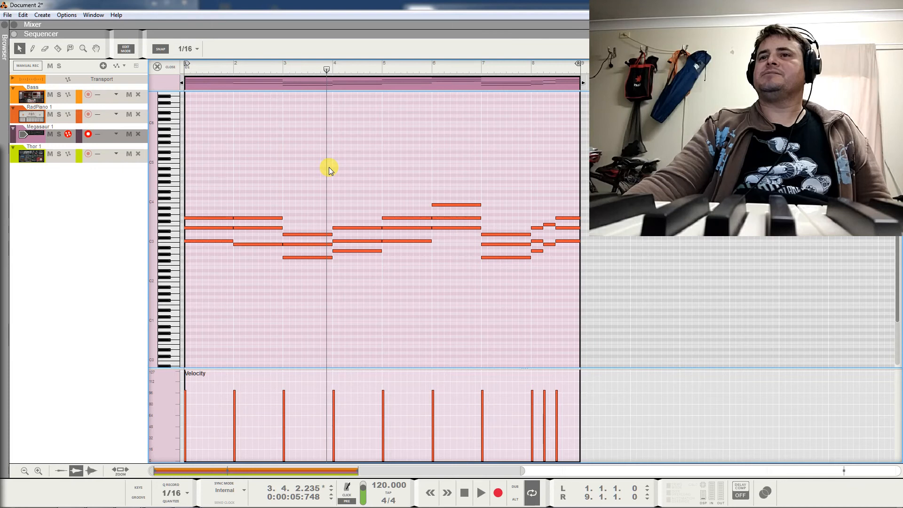
key("space")
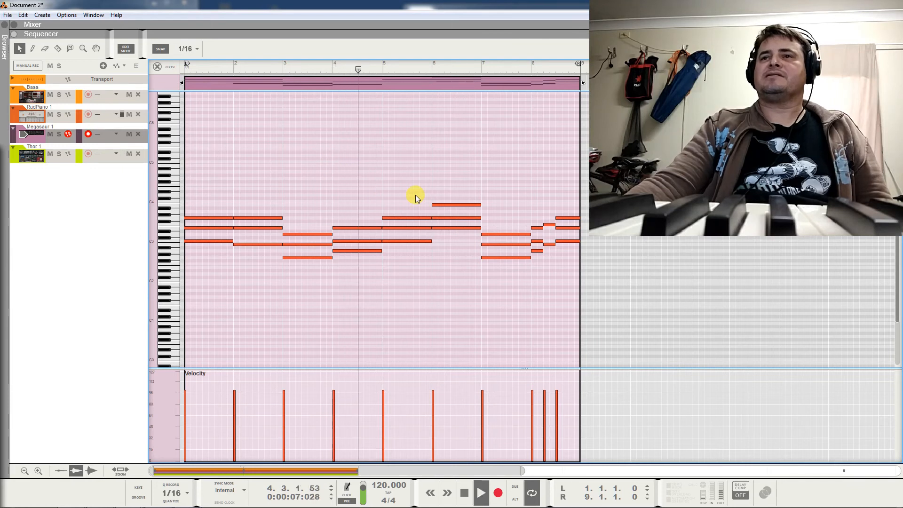
key("space")
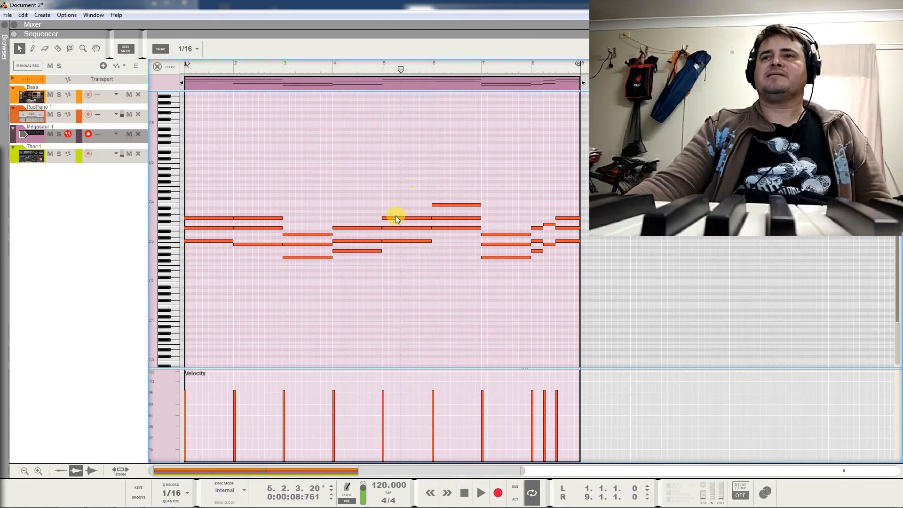
Check bar 5's top note, and lower the top note of bar 6's chord by one octave to B2.
left_click(396, 219)
mouse_move(396, 222)
left_mouse_down()
mouse_move(394, 249)
mouse_move(395, 219)
left_mouse_up()
left_click(450, 204)
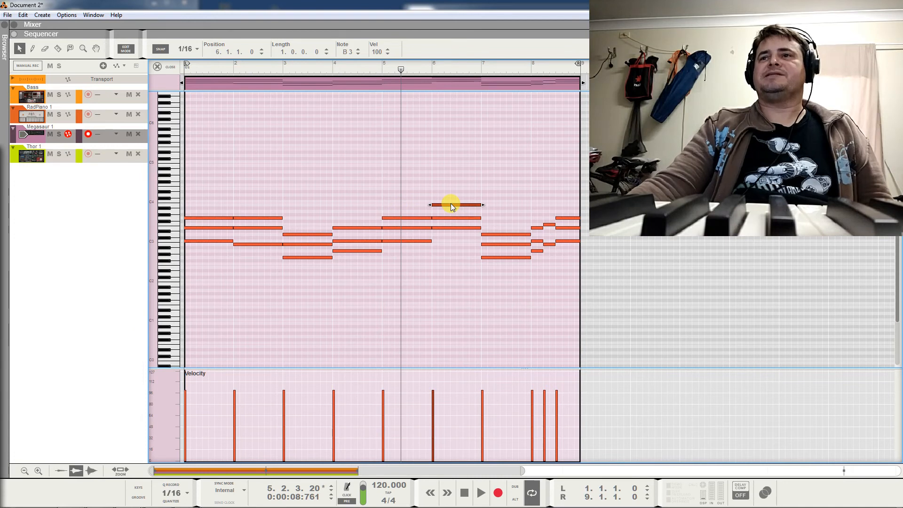
left_click_drag(451, 206, 454, 248)
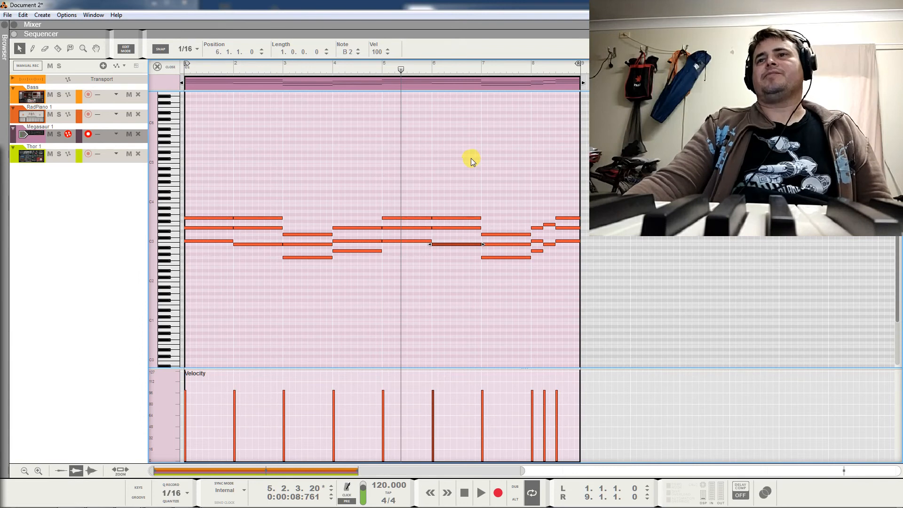
Listen to bars 6 and 7, and raise the lowest note of bar 7's chord by one octave to G3.
key("space")
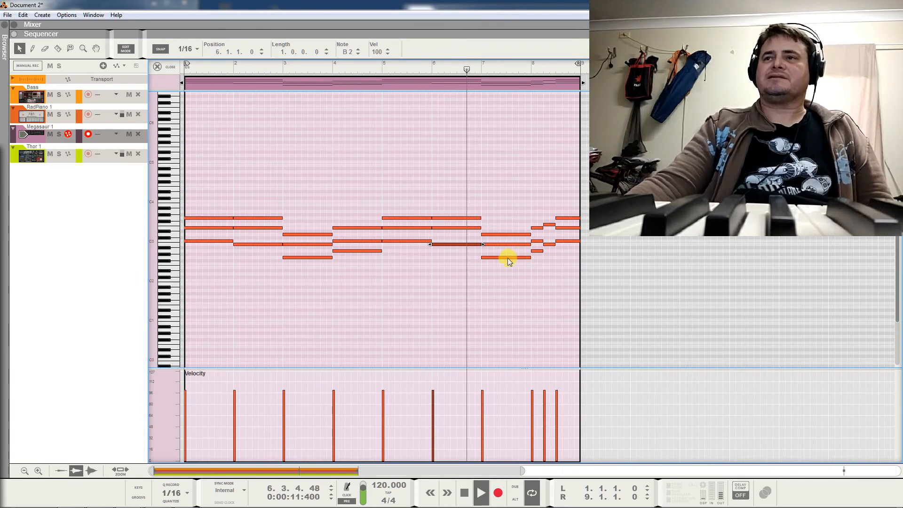
key("space")
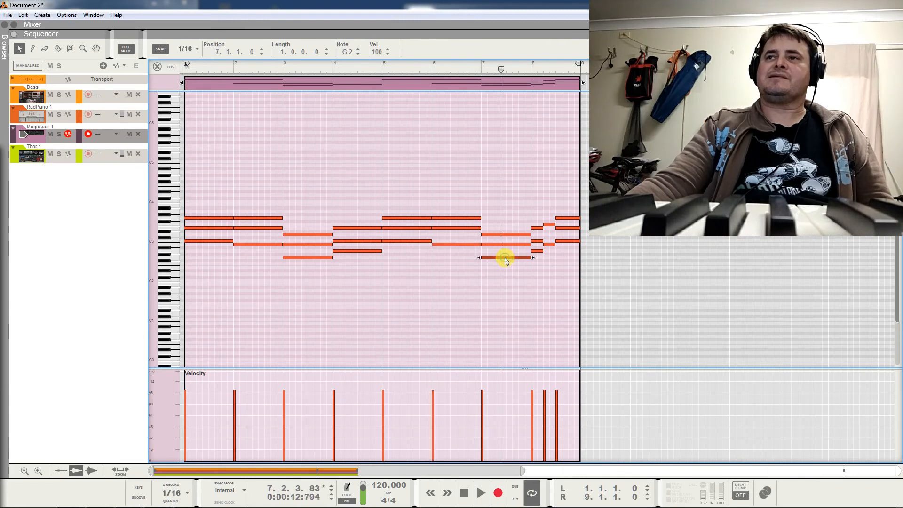
left_click_drag(510, 245, 510, 223)
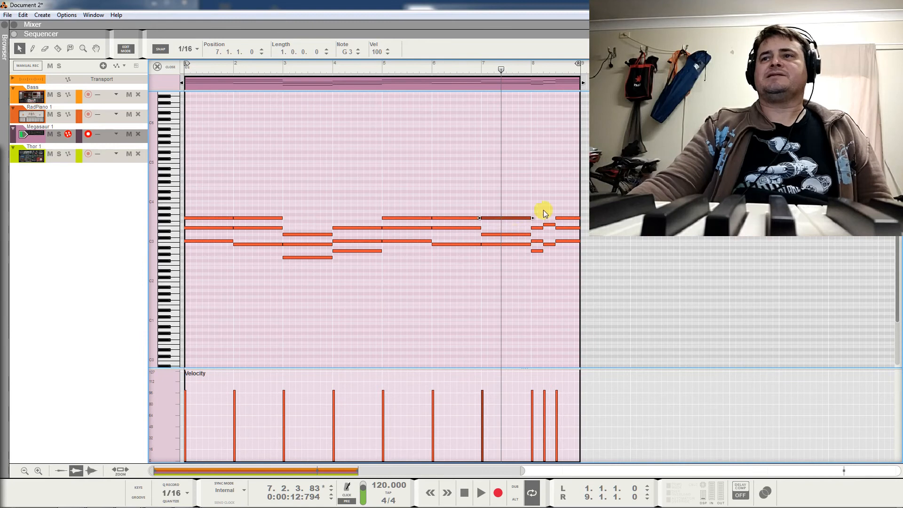
Play back the revised chords, and close the Megasaur clip to return to the arrangement.
left_click(472, 70)
key("space")
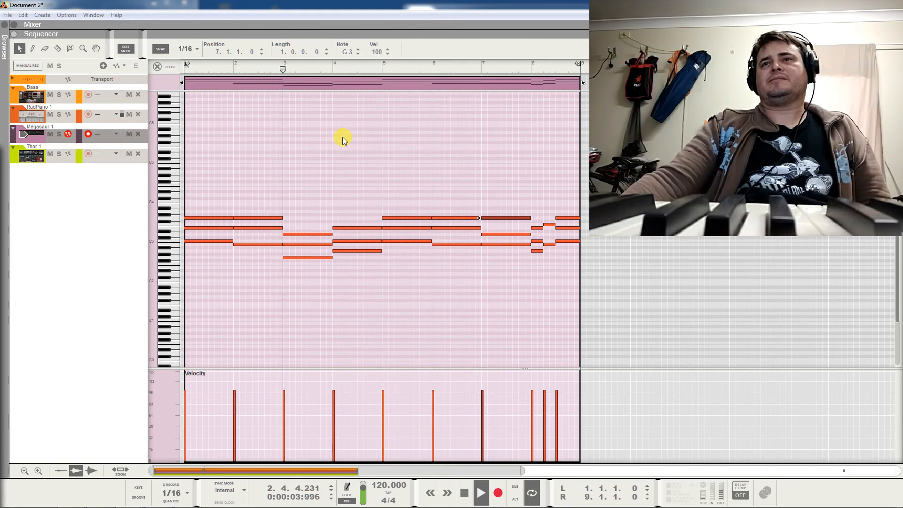
key("space")
left_click(158, 67)
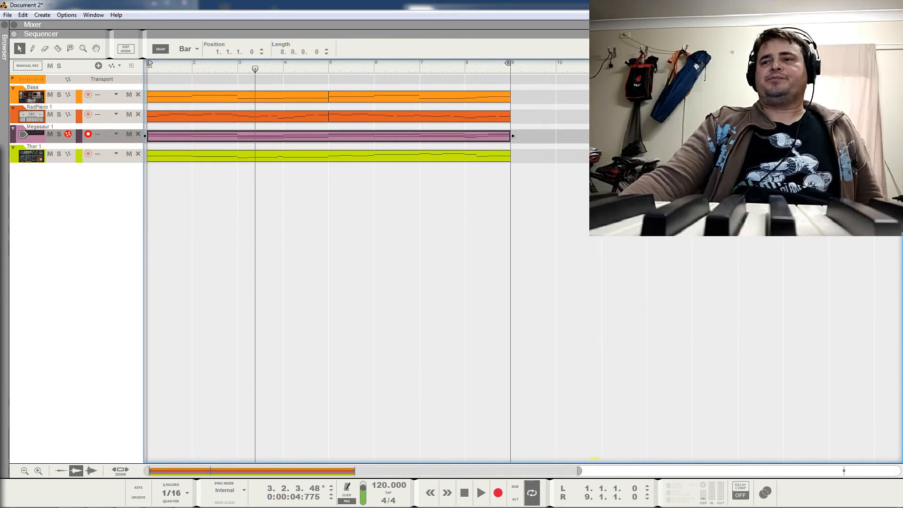
Duplicate the clips of all four tracks so the copies start at bar 9, and extend the loop end to bar 17.
scroll(843, 470, "down", 5)
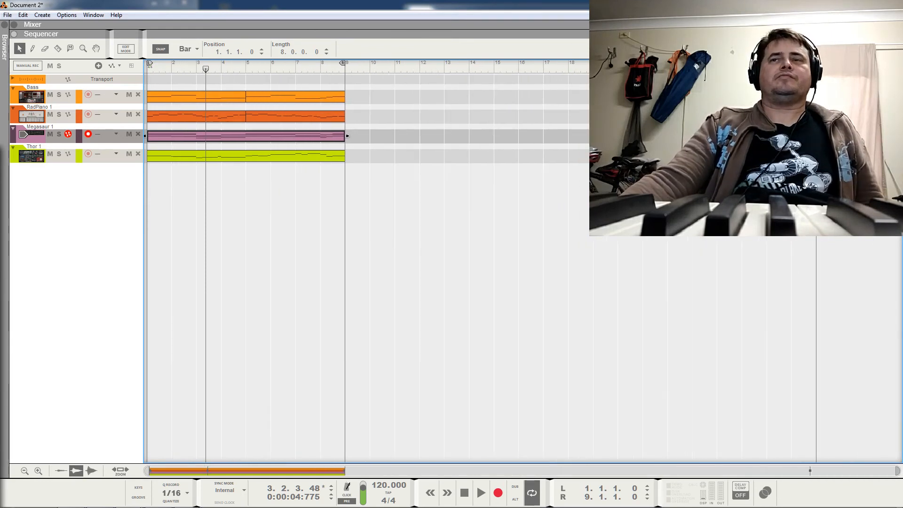
left_click_drag(350, 108, 190, 191)
key("ctrl+d")
key("ctrl+d")
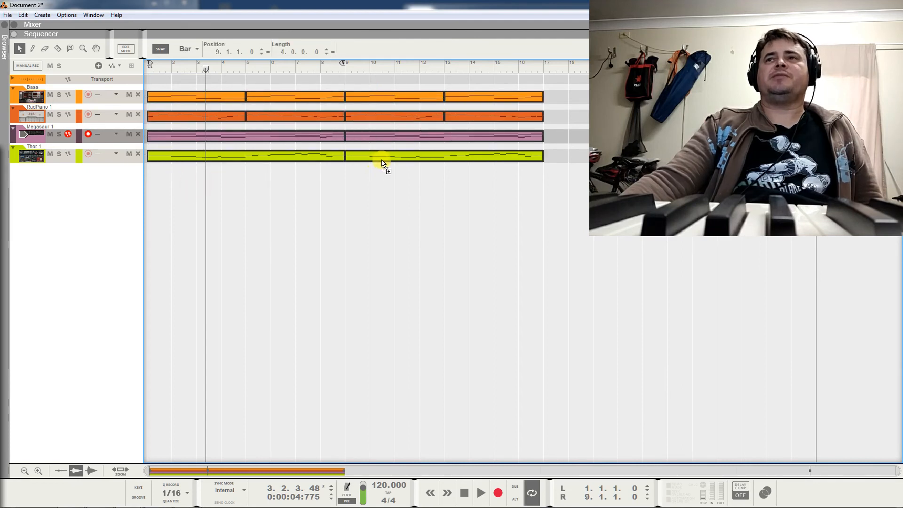
left_click_drag(350, 65, 547, 65)
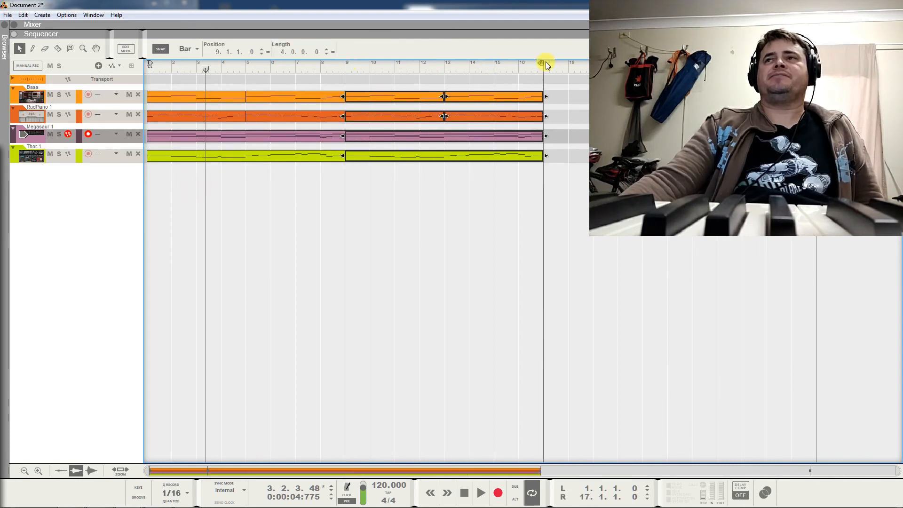
Delete the Megasaur clip in bars 1 to 8, and play the extended arrangement from near the start.
left_click(293, 139)
key("Delete")
left_click(170, 65)
key("space")
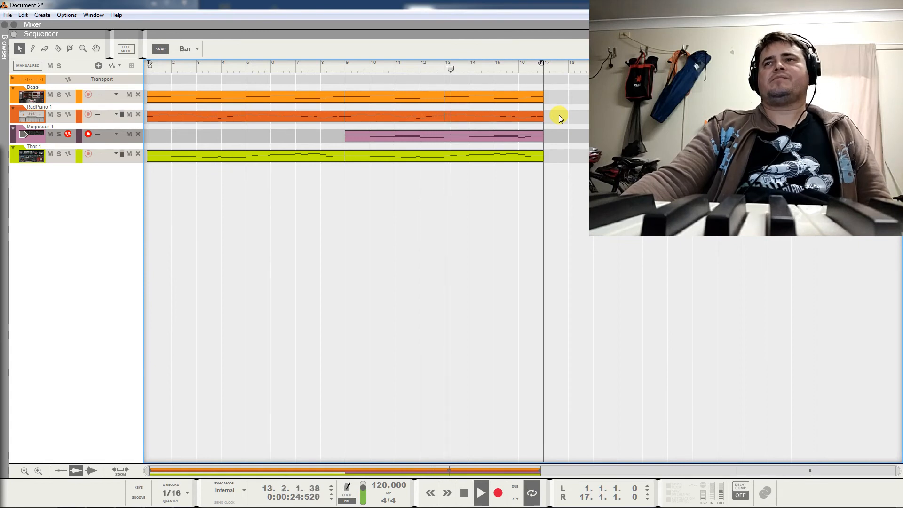
Mute the RadPiano and Thor clips in bars 9 to 16.
left_click(428, 117)
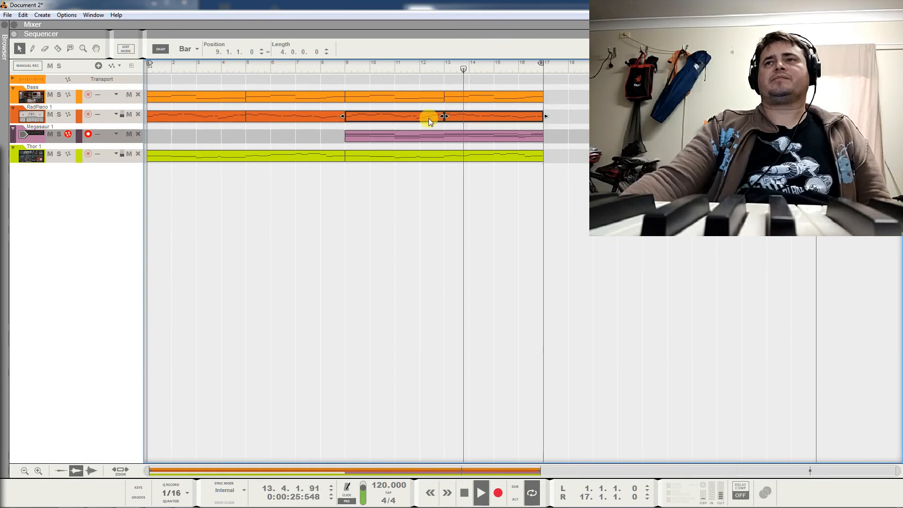
left_click(436, 160, "shift")
right_click(435, 160)
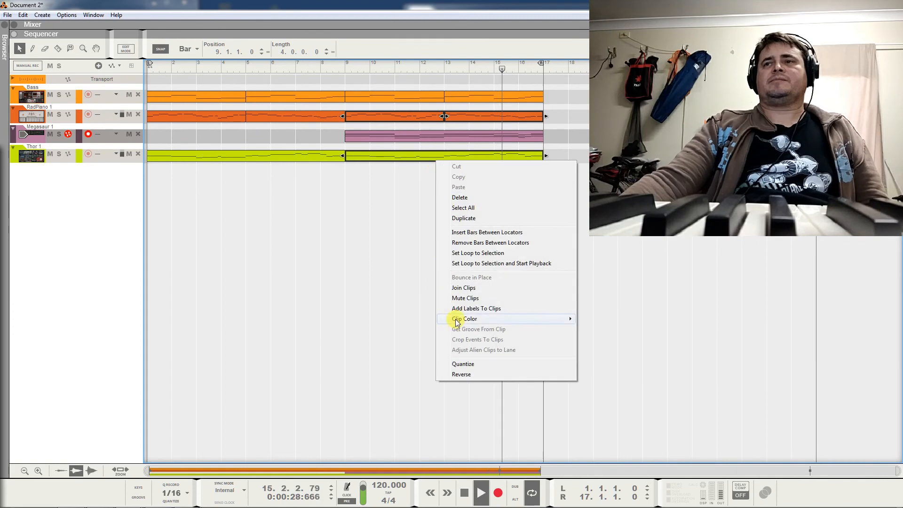
left_click(455, 298)
Play the arrangement from bar 9 to hear the bass and Megasaur chords alone.
left_click(348, 66)
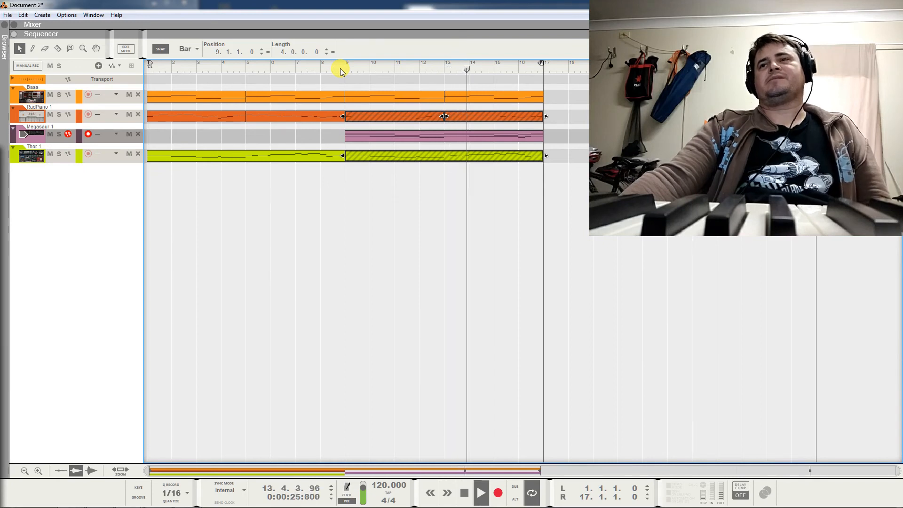
key("space")
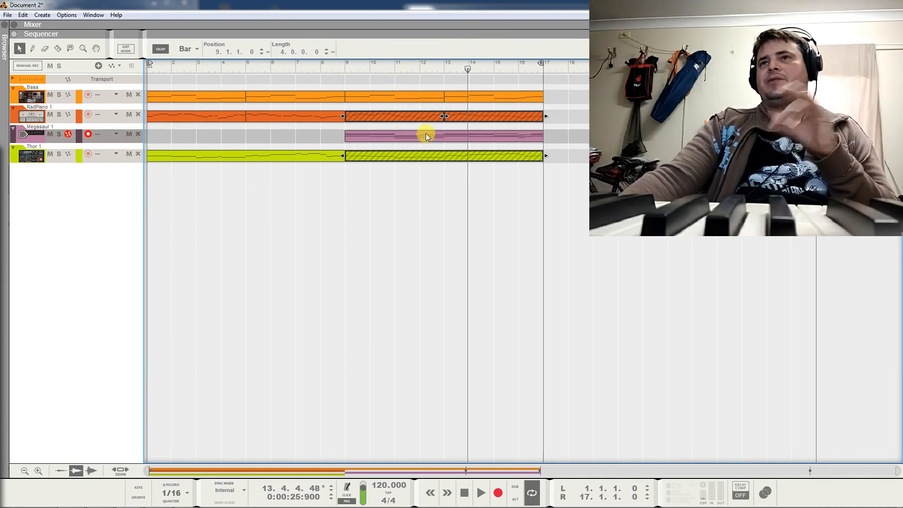
left_click(348, 68)
key("space")
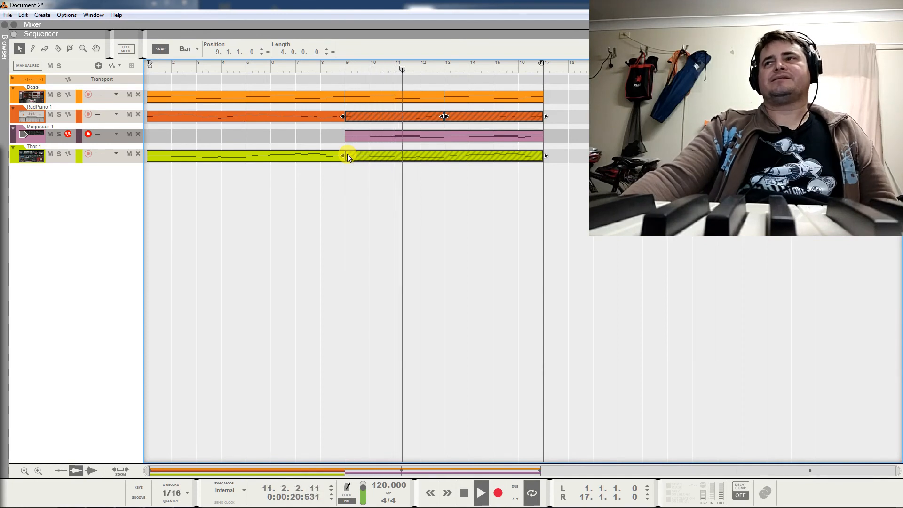
key("space")
Open the Megasaur clip for note editing, and set the loop start to bar 9.
double_click(401, 137)
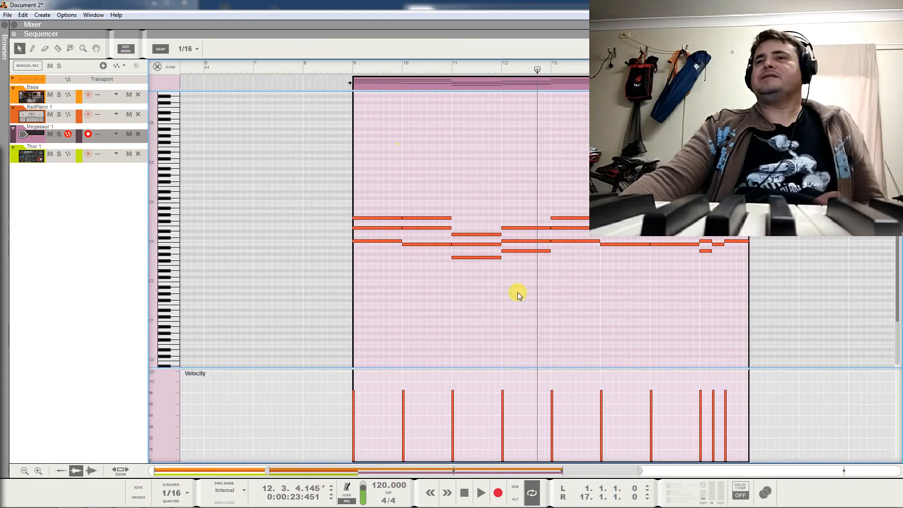
left_click_drag(520, 471, 609, 467)
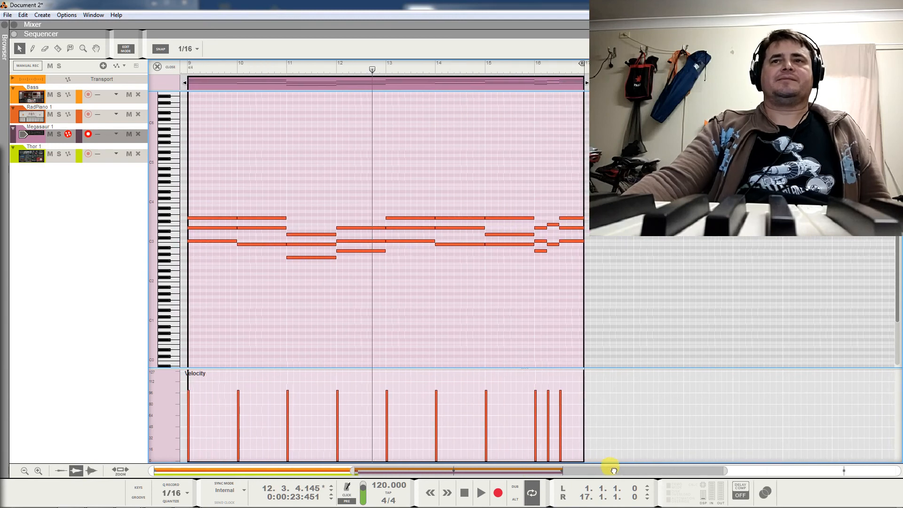
left_click(191, 64, "ctrl")
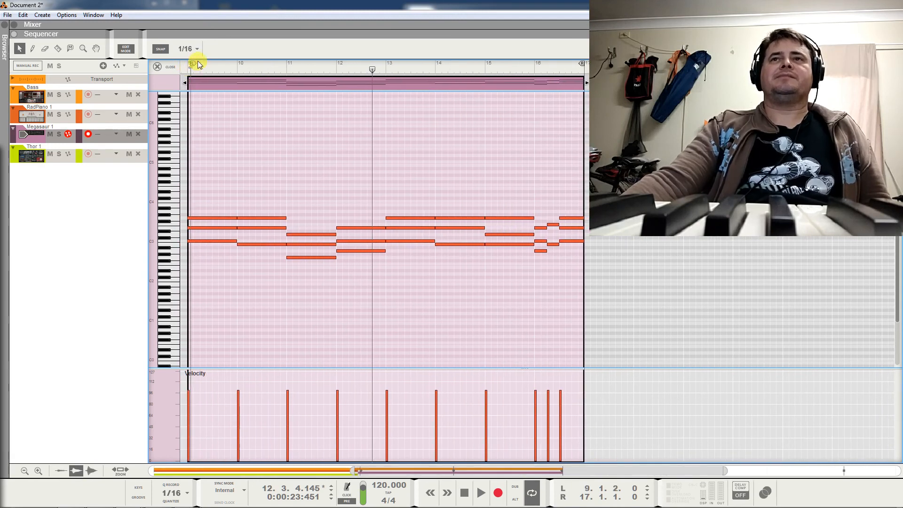
left_click(190, 64, "ctrl")
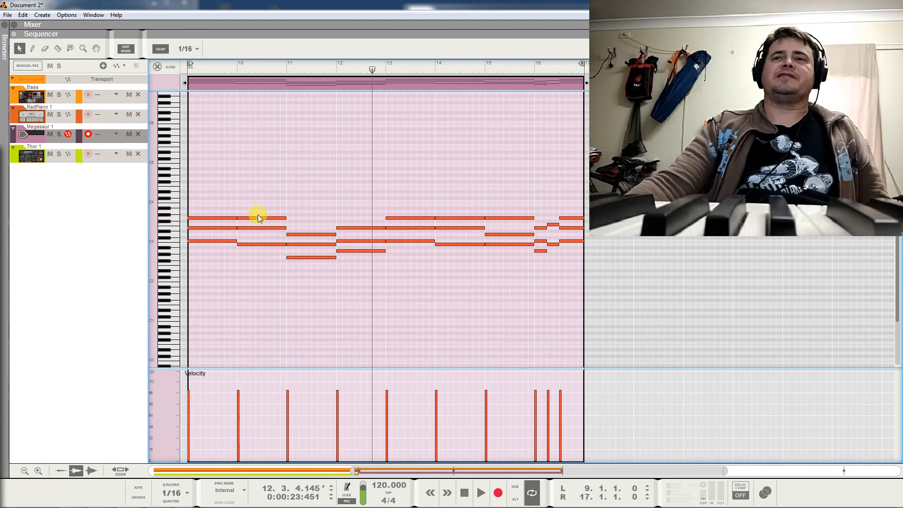
Shorten bar 10's E3 to three beats, add a one-beat D3 on beat 4, and play the passage back.
left_click(289, 228)
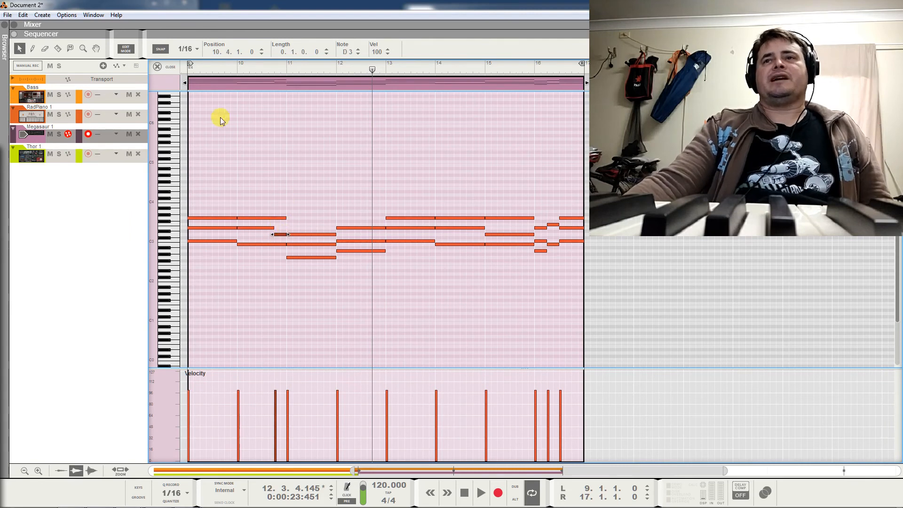
left_click(228, 70)
key("space")
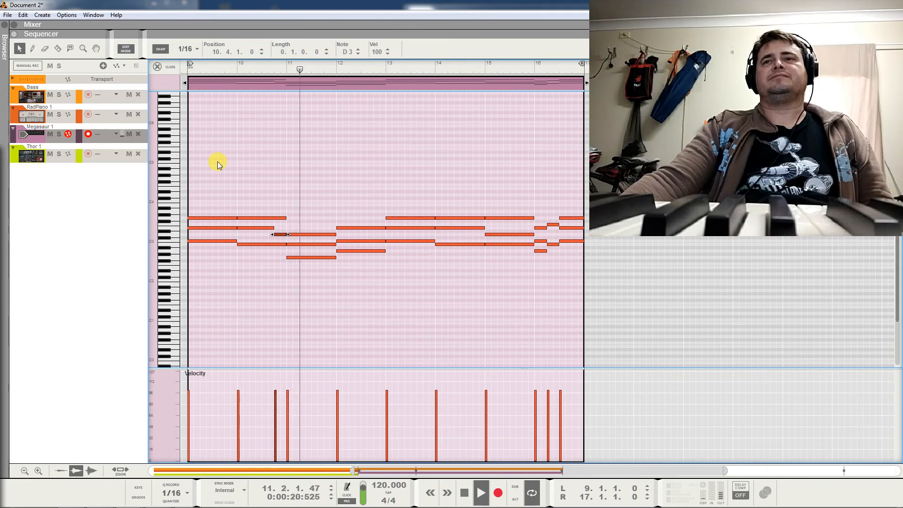
key("space")
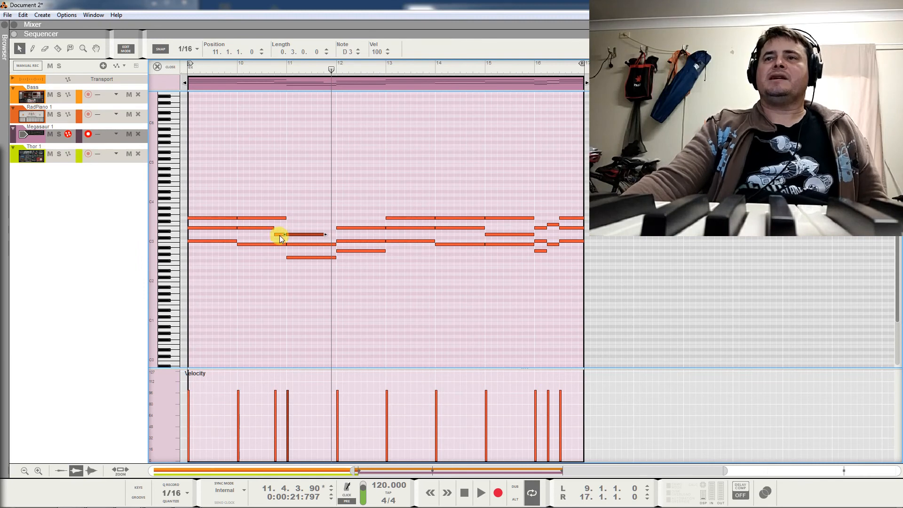
Shorten bar 11's D3 to three beats, add a one-beat F3 on beat 4, and play the change back.
left_click_drag(295, 237, 329, 230)
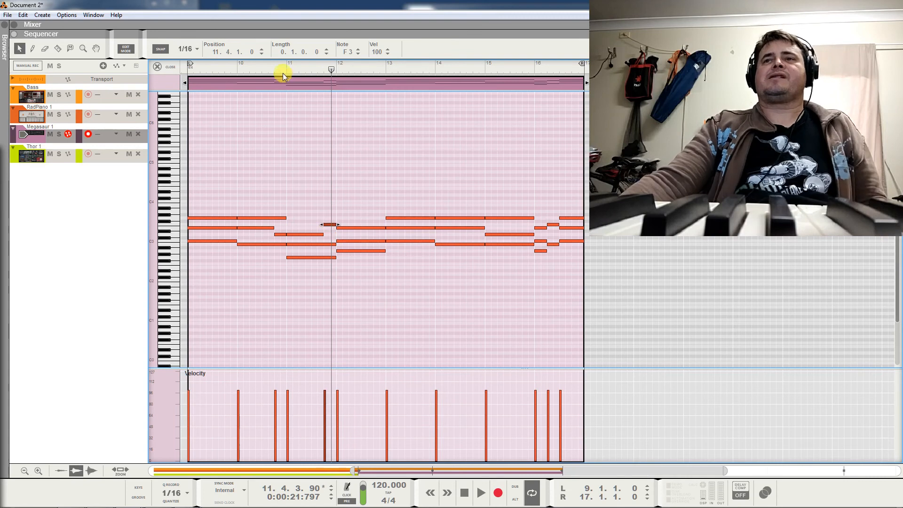
left_click(234, 69)
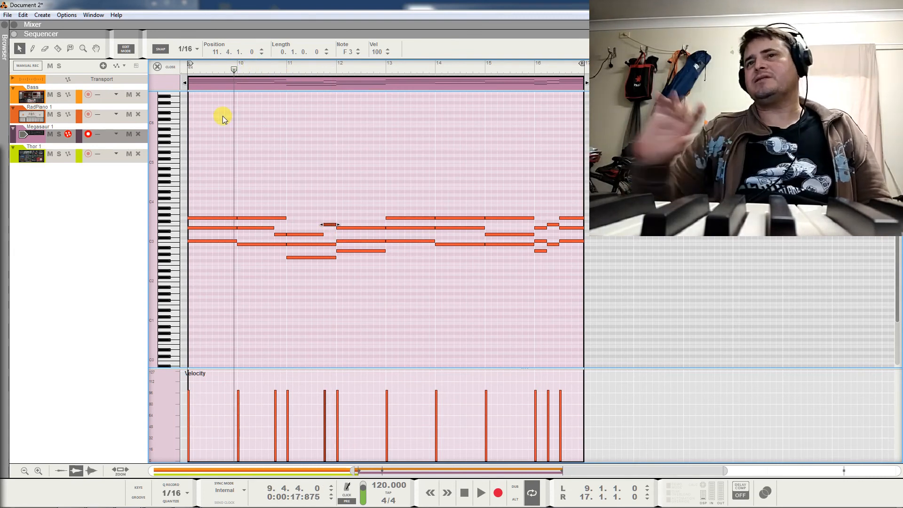
key("space")
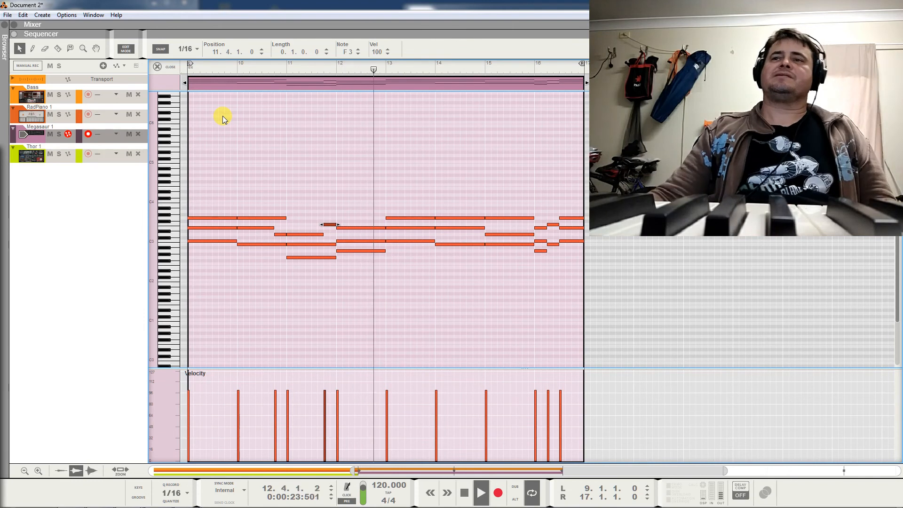
key("space")
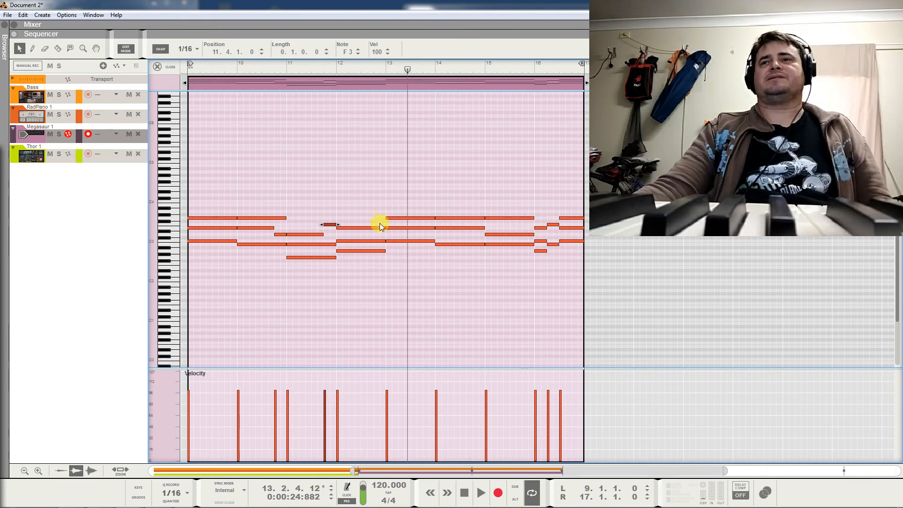
Shorten bar 12's E3 to three beats, add a one-beat G3 on beat 4, and play back from bar 9.
left_click(379, 221)
left_click(381, 227)
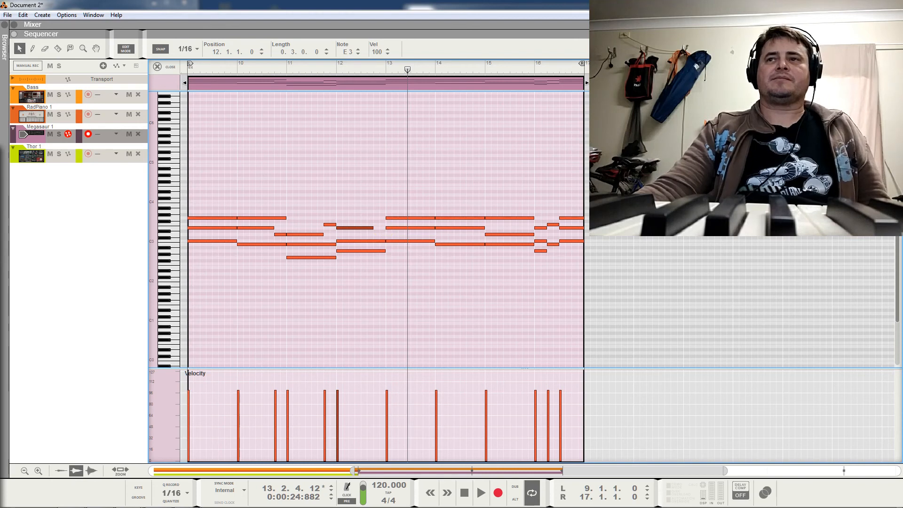
left_click_drag(375, 218, 385, 212)
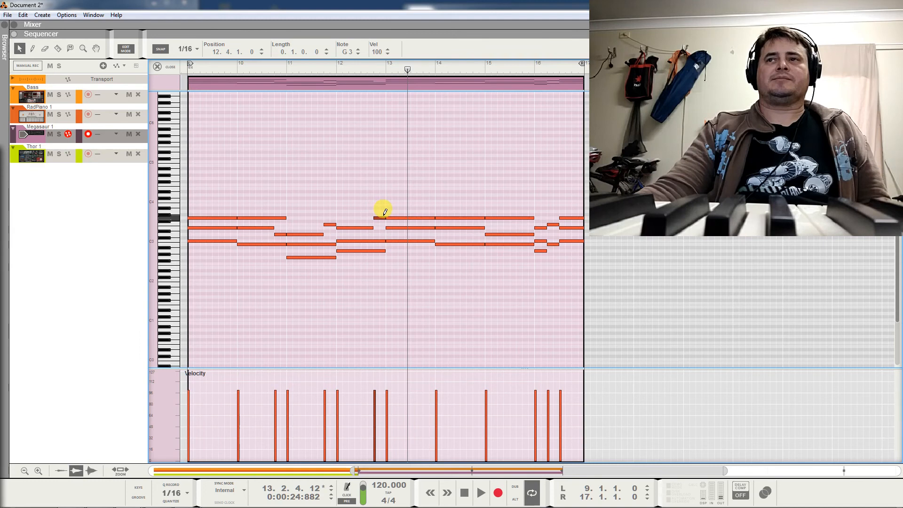
left_click_drag(191, 74, 160, 78)
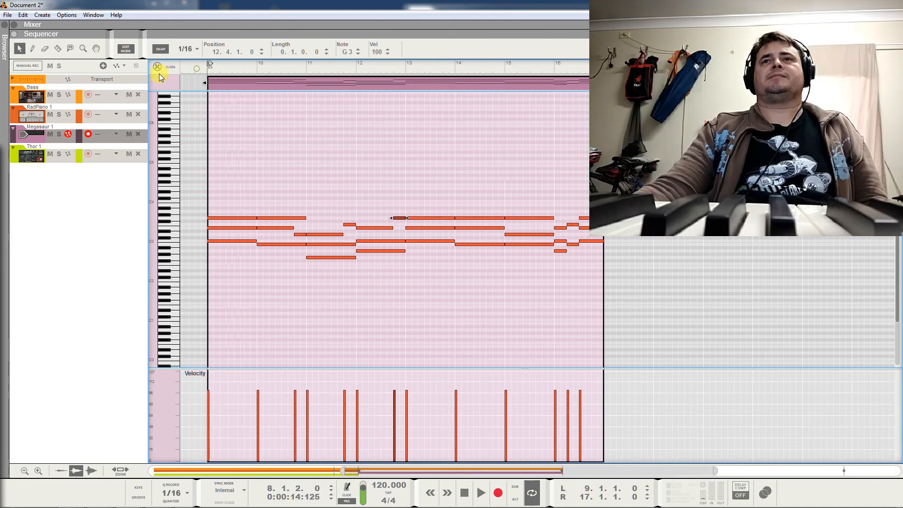
key("space")
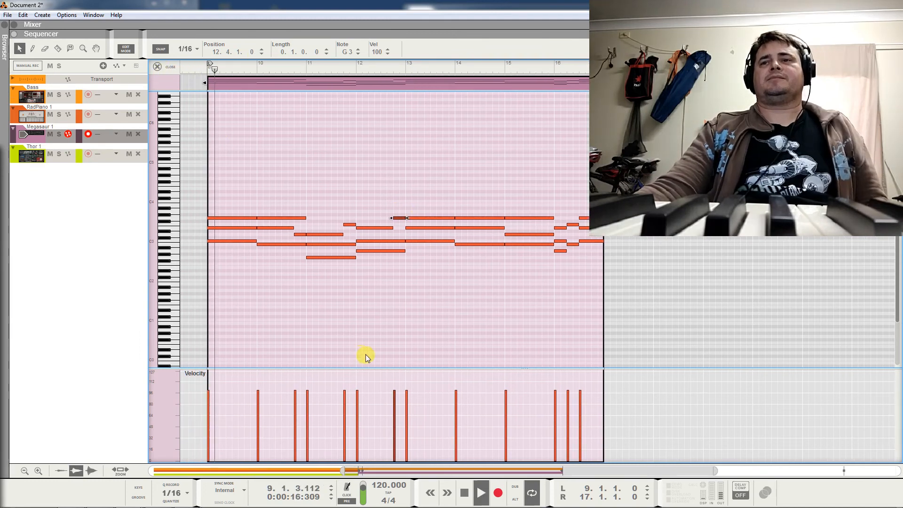
left_click_drag(392, 468, 404, 468)
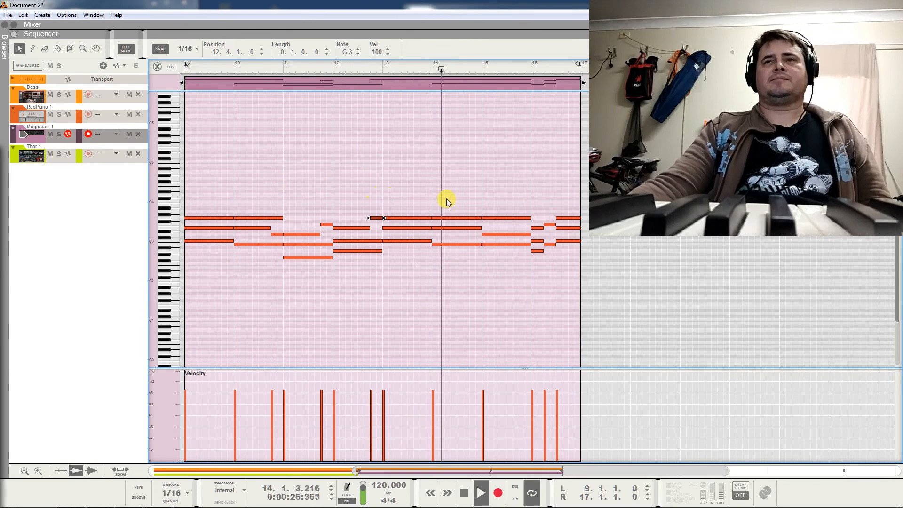
key("space")
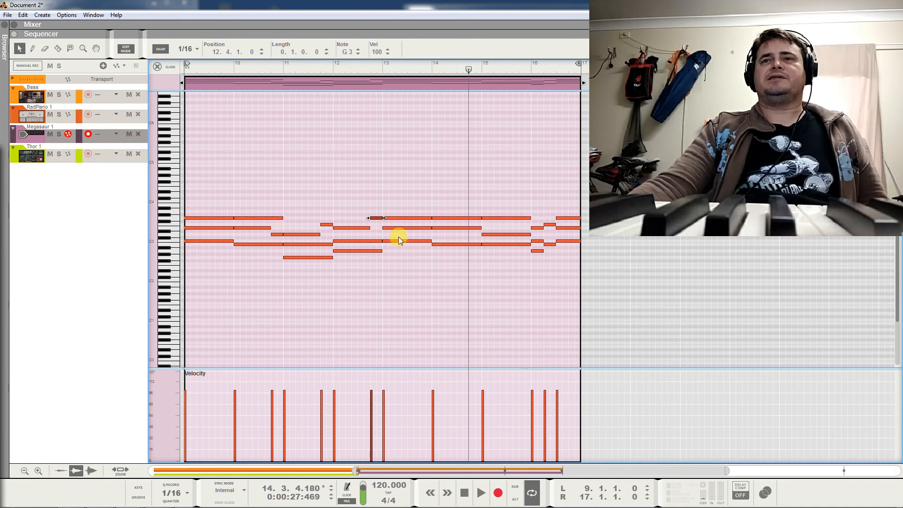
Shorten bar 14's E3 to three beats, add a one-beat D3 on beat 4, and play the passage back.
left_click(479, 229)
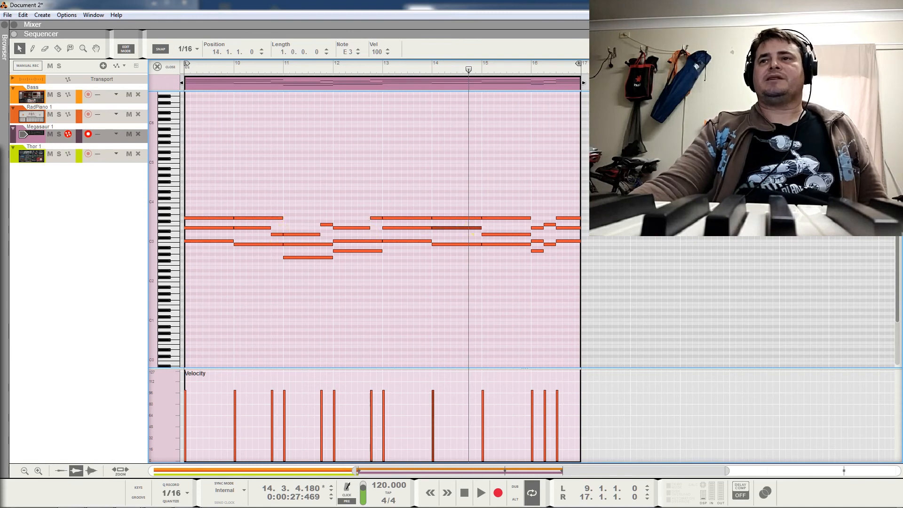
left_click_drag(471, 234, 475, 233)
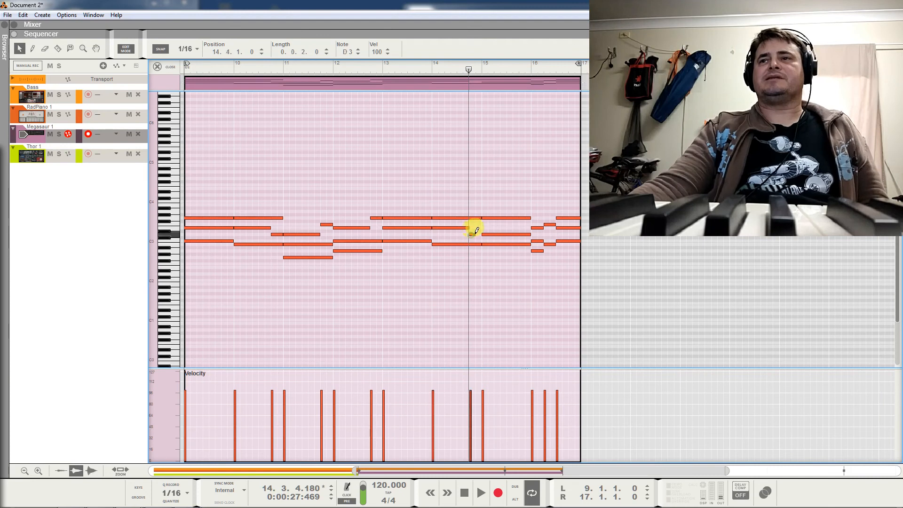
left_click(425, 72)
key("space")
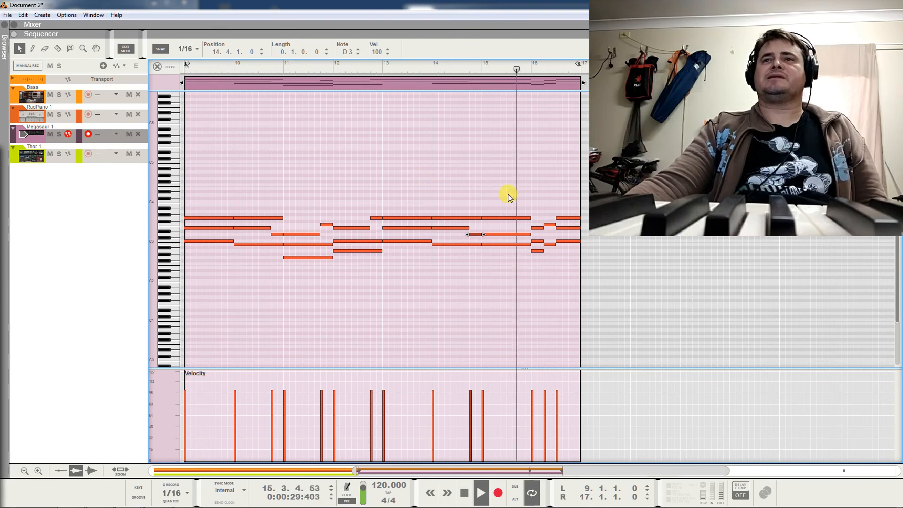
key("space")
Shorten bar 15's D3 to three beats, add a one-beat E3 on beat 4, and play the ending back.
left_click(526, 236)
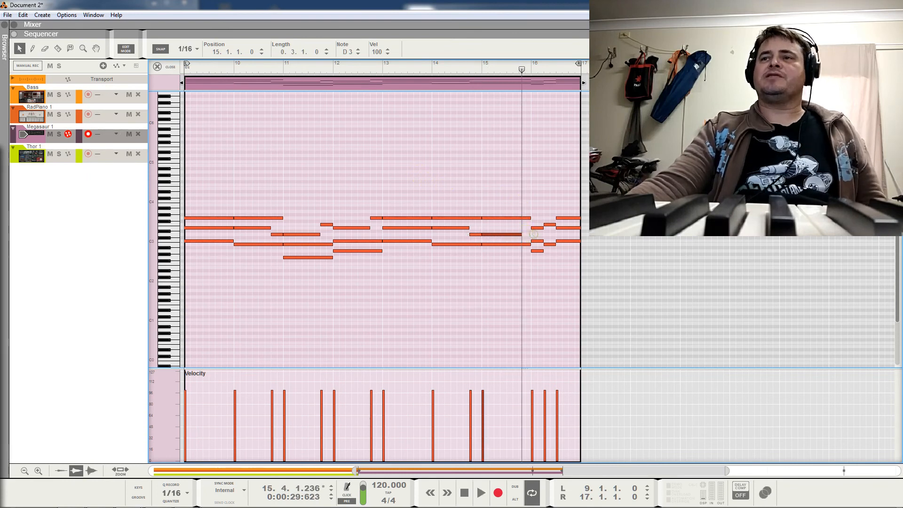
left_click_drag(520, 231, 528, 228)
left_click(464, 71)
left_click(431, 68)
key("space")
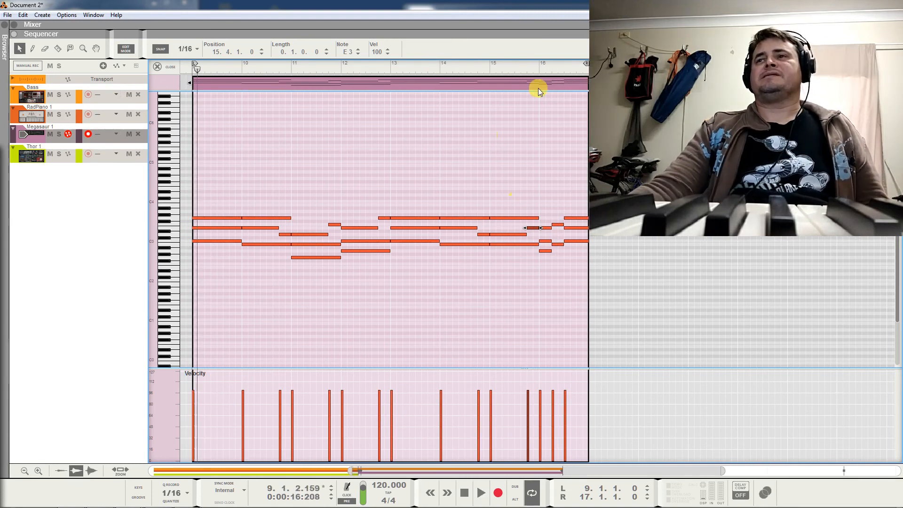
left_click_drag(455, 474, 462, 473)
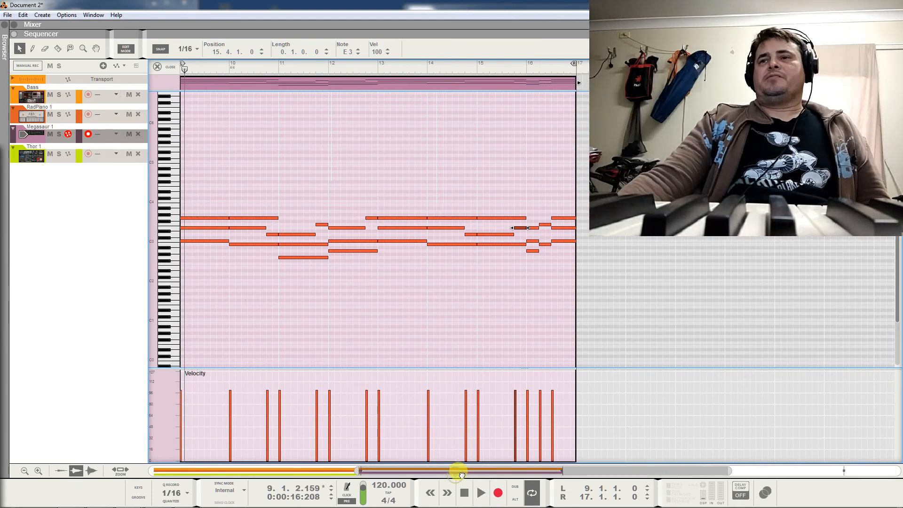
left_click(468, 64)
key("space")
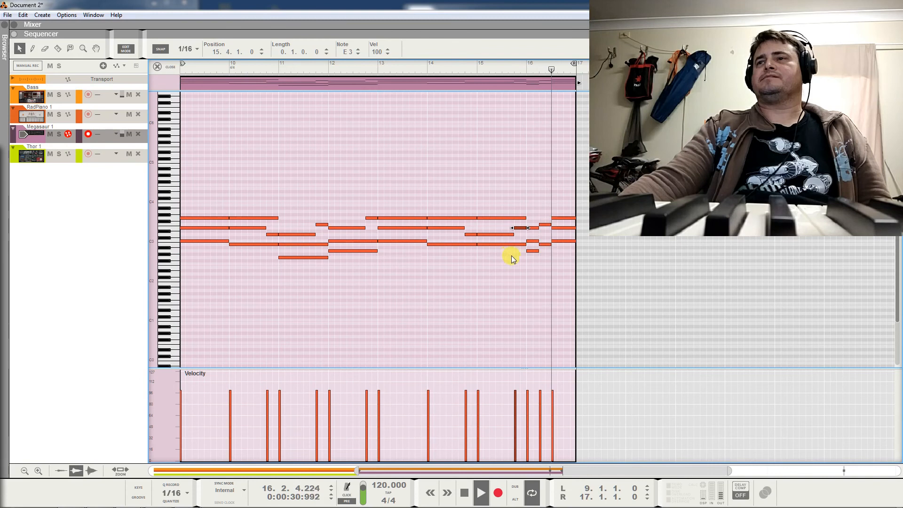
key("space")
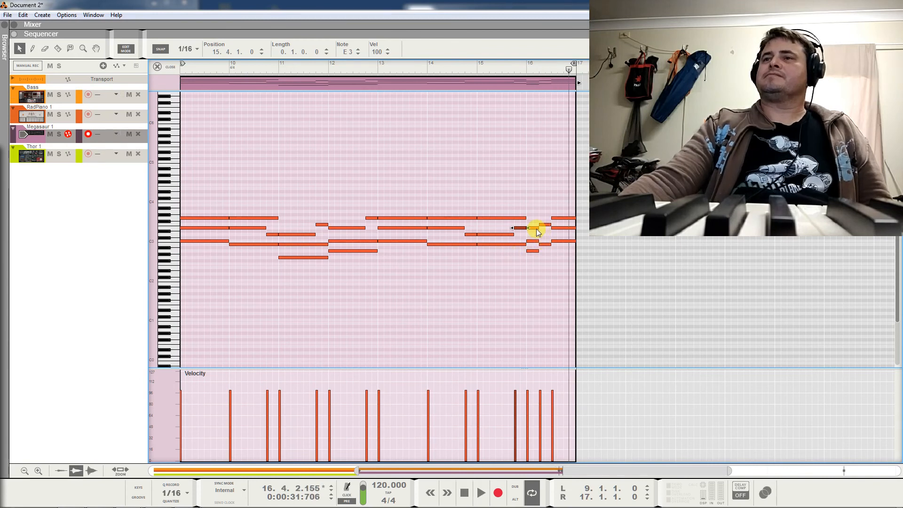
Raise the E3 in bar 16's first chord to F3, and play the last bars back to check the change.
left_click_drag(535, 229, 535, 225)
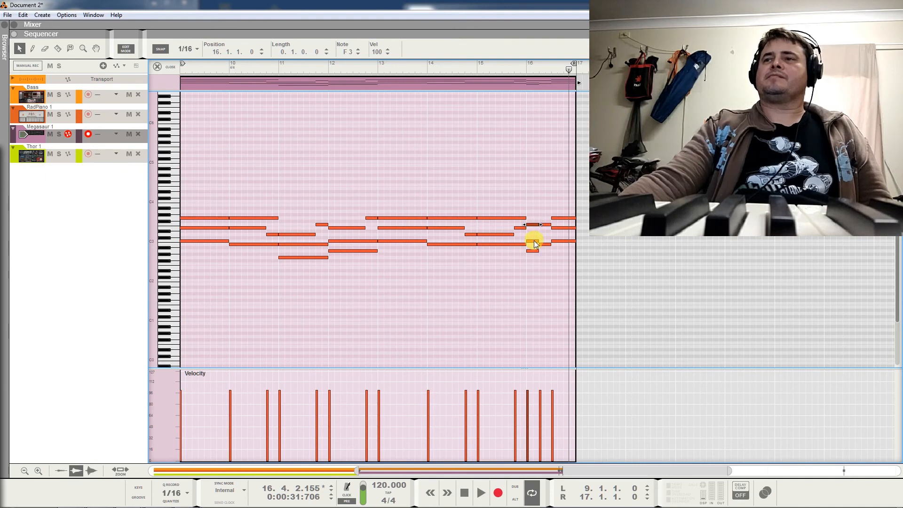
left_click(502, 66)
key("space")
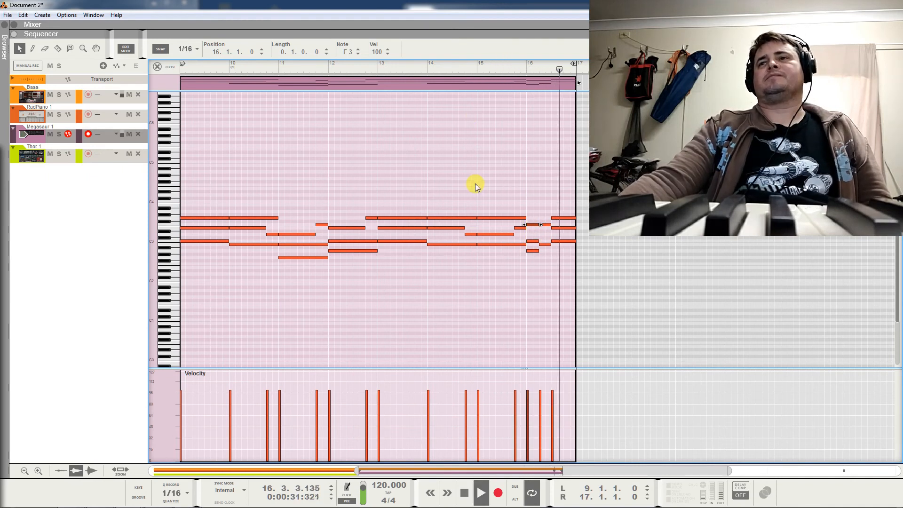
key("space")
left_click_drag(504, 470, 515, 470)
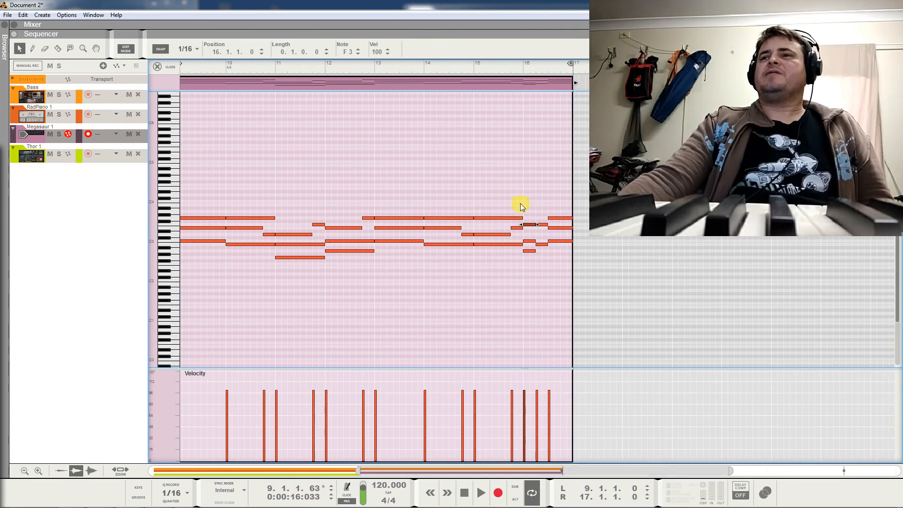
left_click(504, 70)
key("space")
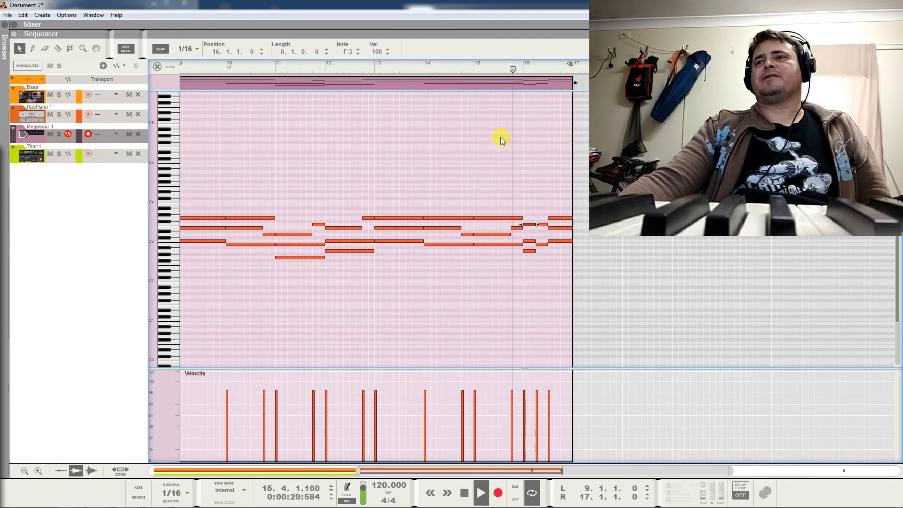
key("space")
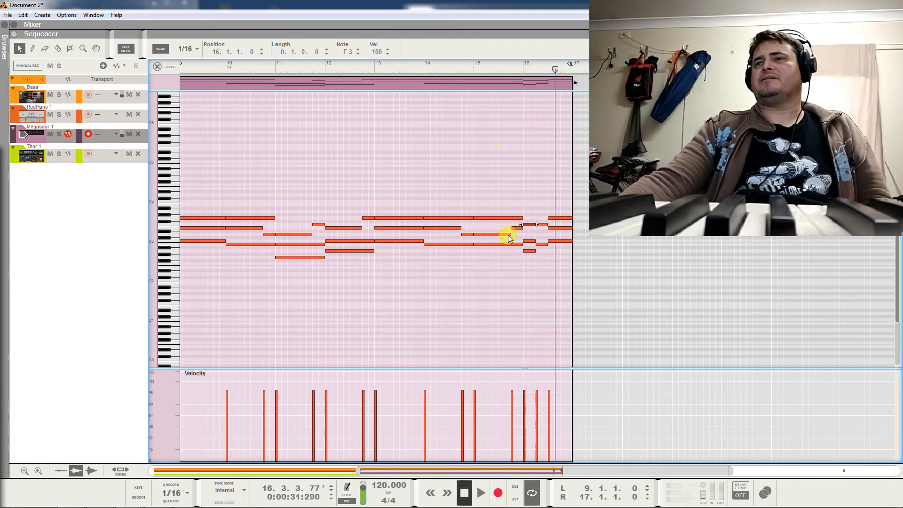
Shorten bar 15's B2 to three beats, add a one-beat A2 on beat 4, and play the ending back.
left_click(518, 244)
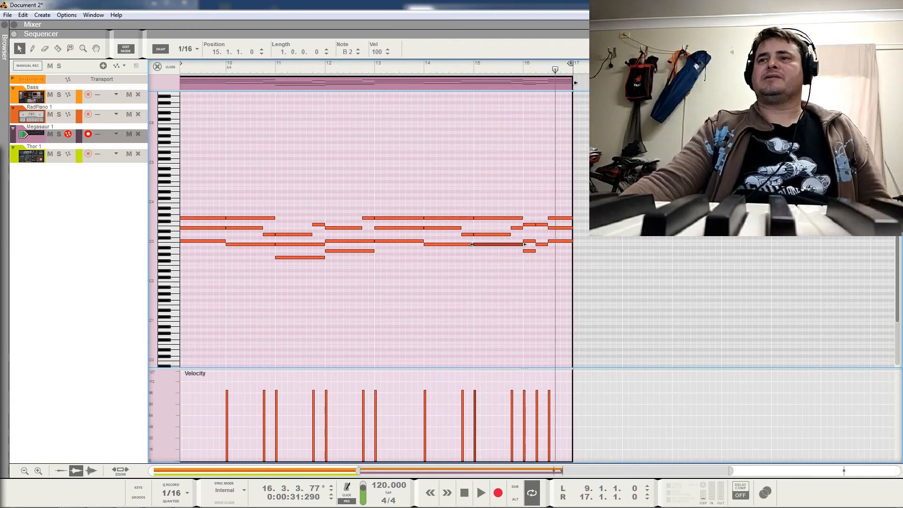
left_click_drag(512, 251, 521, 250)
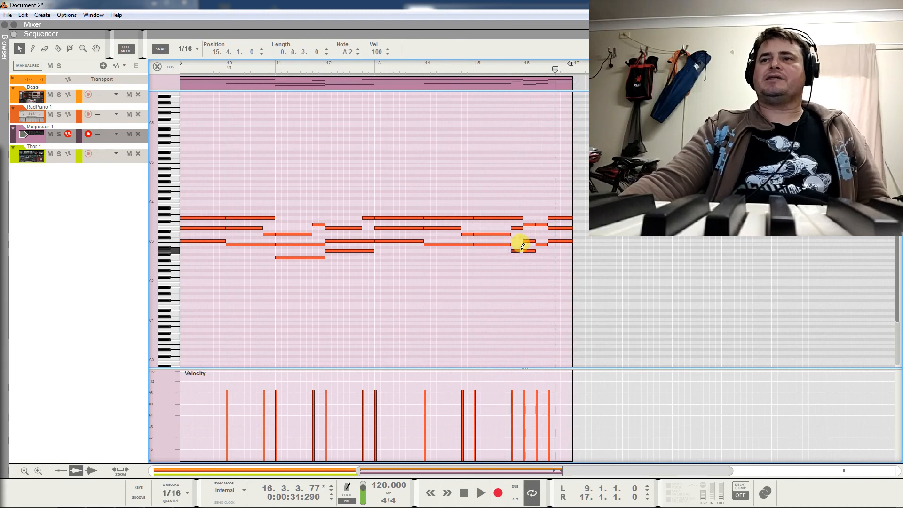
left_click(467, 67)
key("space")
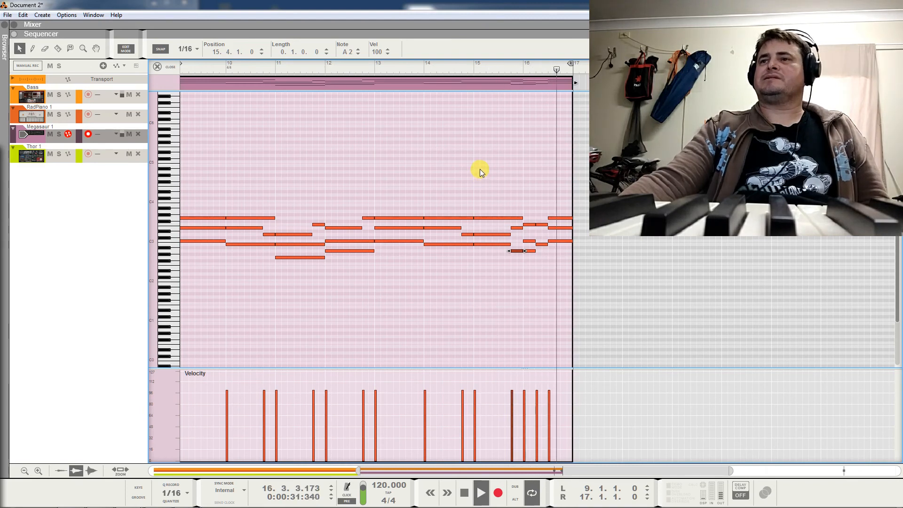
key("space")
Merge the adjacent F3 notes from bar 16 beat 1 and the A2 notes from bar 15 beat 4 into two-beat notes, and play back.
left_click(532, 225)
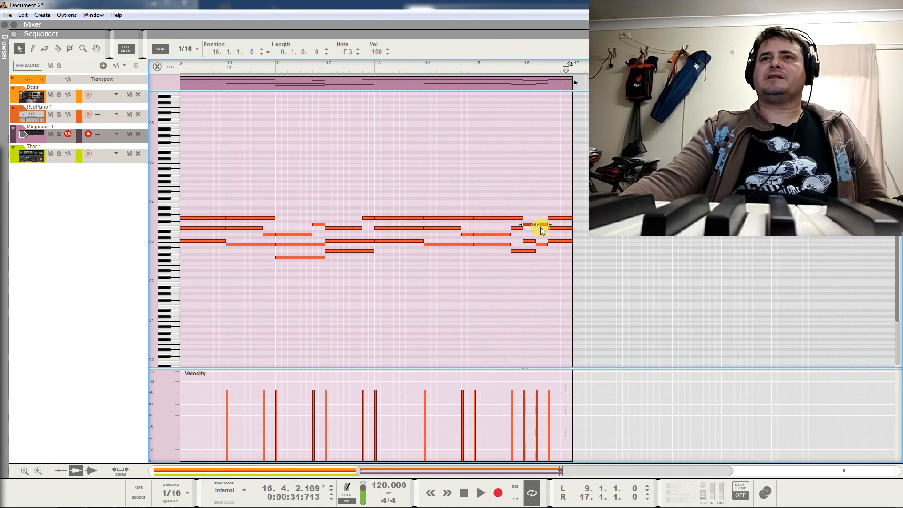
mouse_move(541, 227)
left_mouse_down()
mouse_move(536, 212)
mouse_move(543, 227)
mouse_move(531, 225)
left_mouse_up()
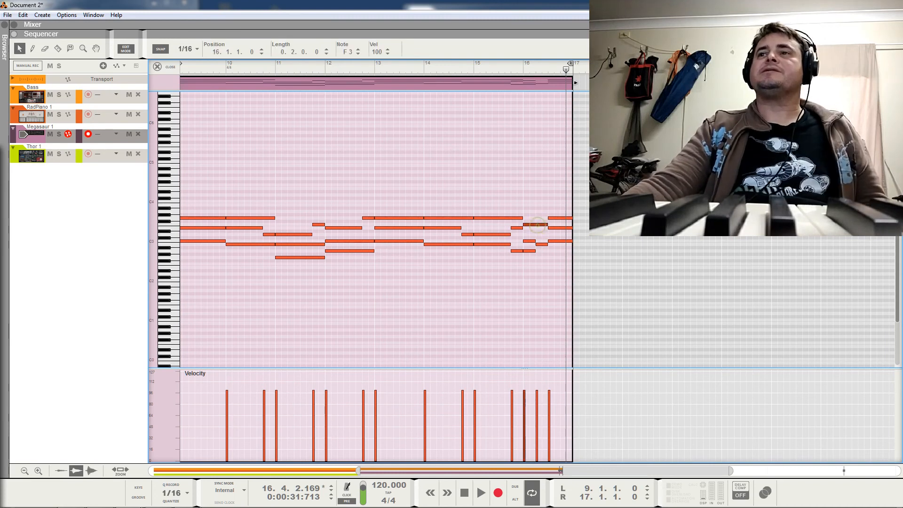
left_click(522, 254)
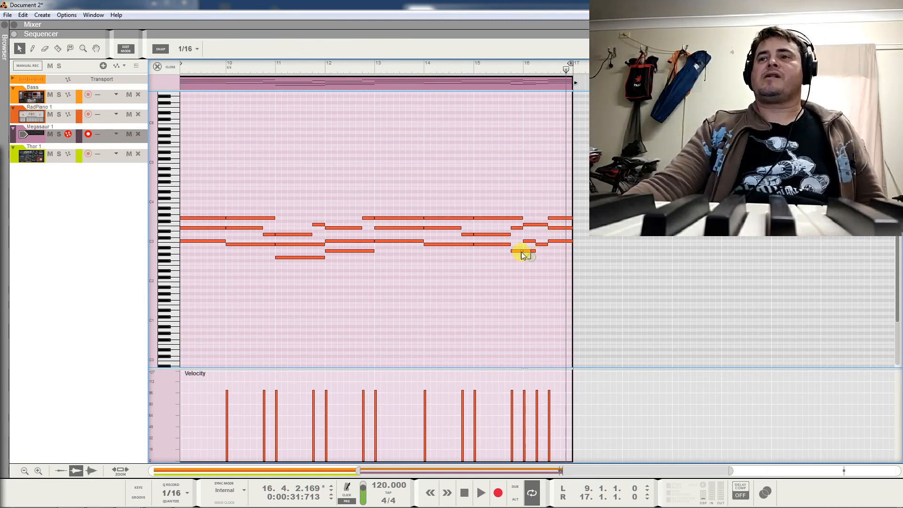
left_click(531, 252)
left_click_drag(531, 254, 522, 257)
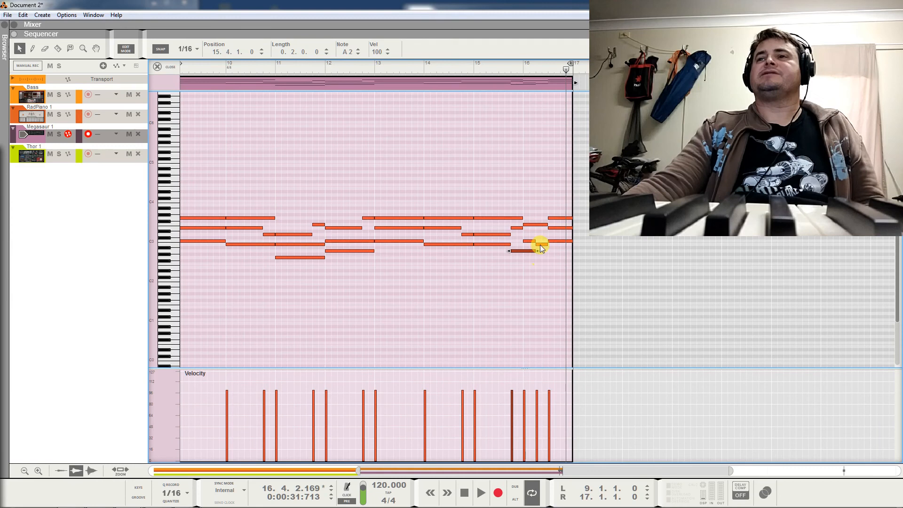
left_click(508, 68)
key("space")
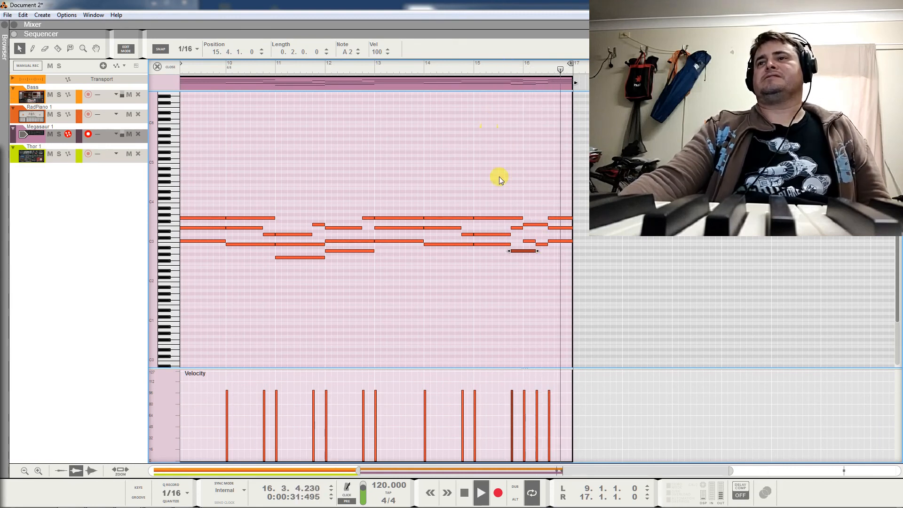
key("space")
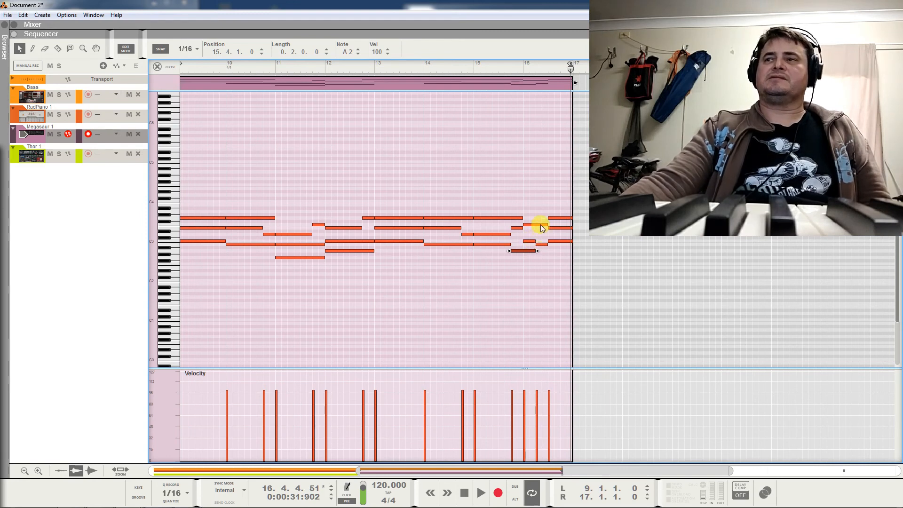
Remove the one-beat C3 on beat 1 of bar 16 and play the passage back.
left_click(541, 225)
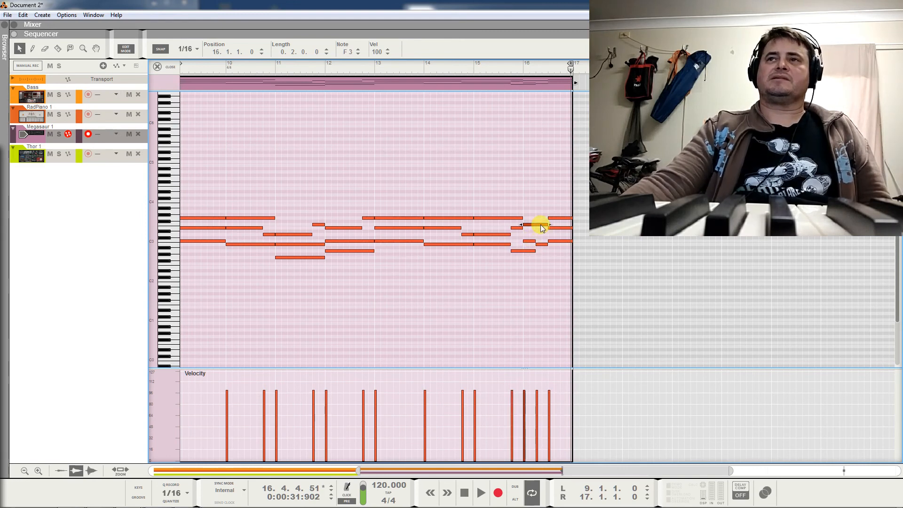
left_click(543, 244)
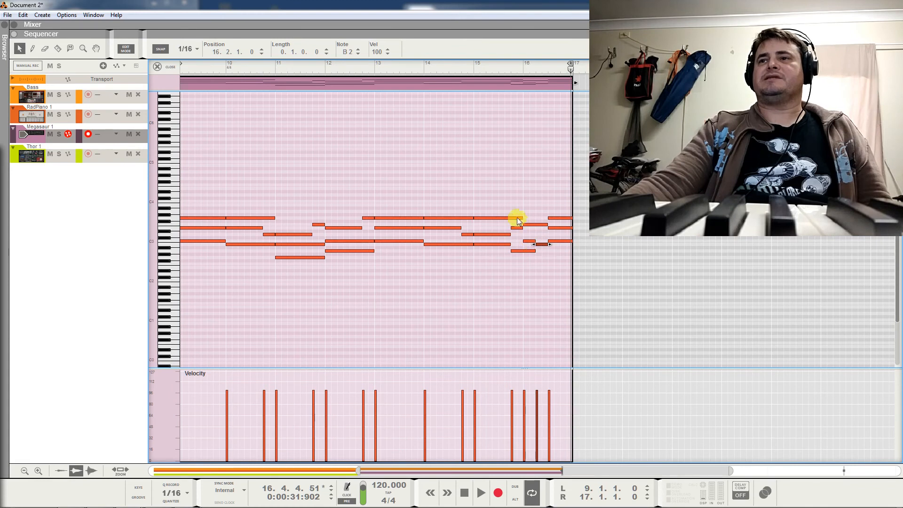
left_click(530, 241)
left_click(500, 67)
key("space")
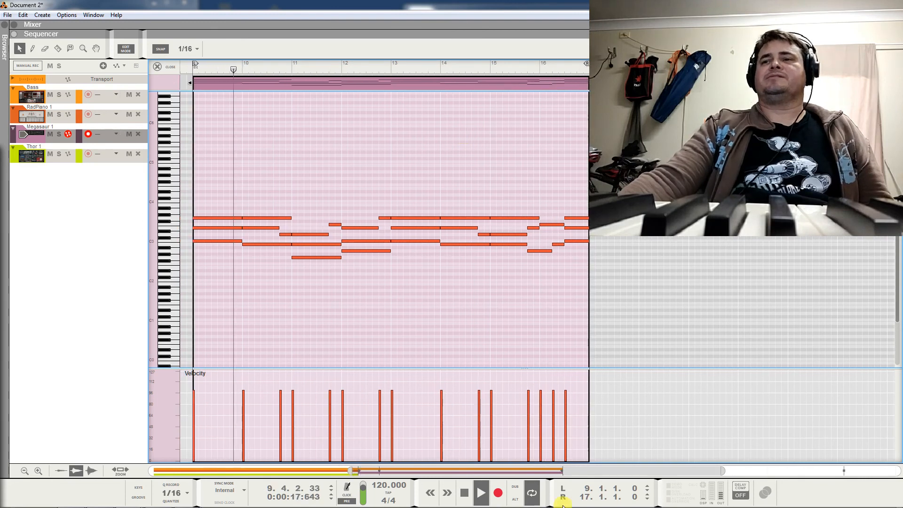
left_click_drag(507, 473, 509, 472)
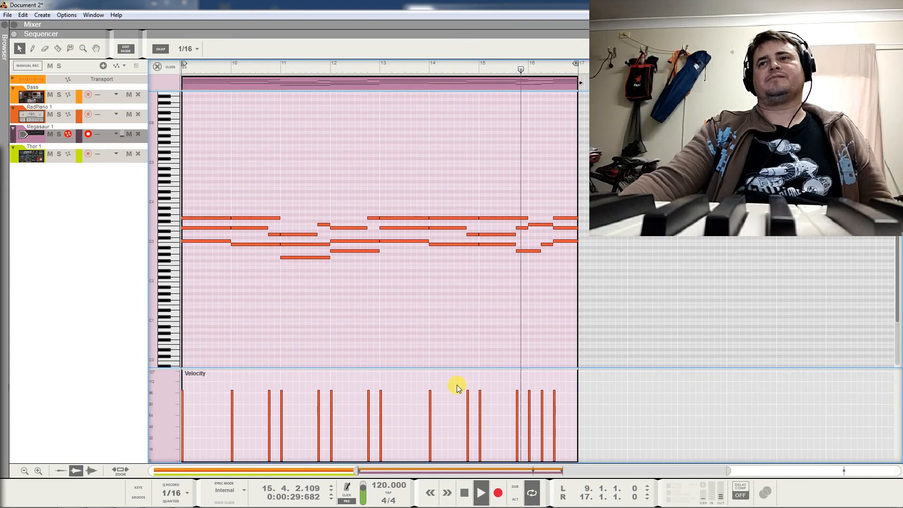
key("space")
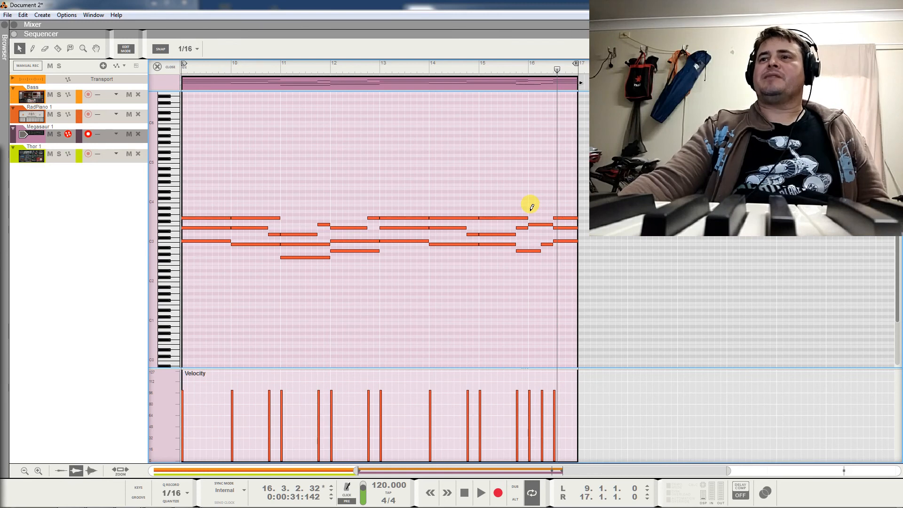
Add a one-beat A3 on beat 1 and a one-beat B3 on beat 2 of bar 16, and play the ending back.
left_click(530, 210)
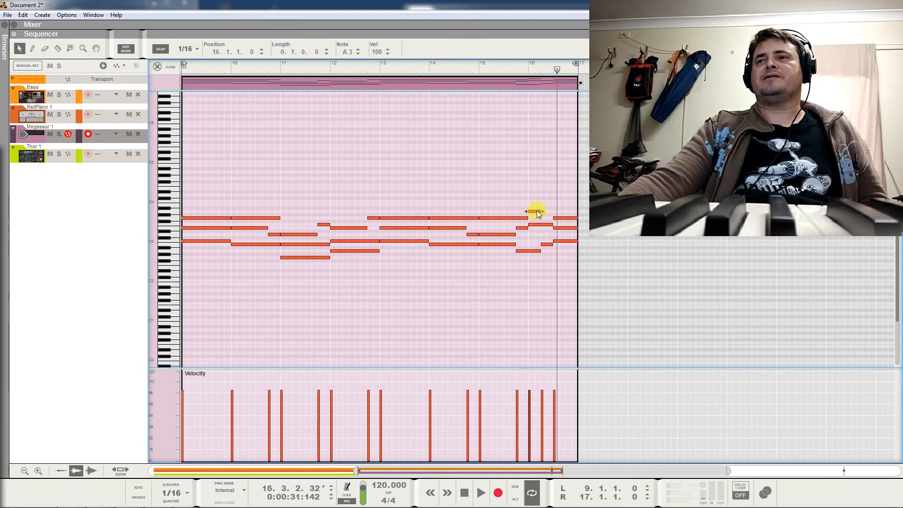
left_click_drag(537, 214, 549, 209)
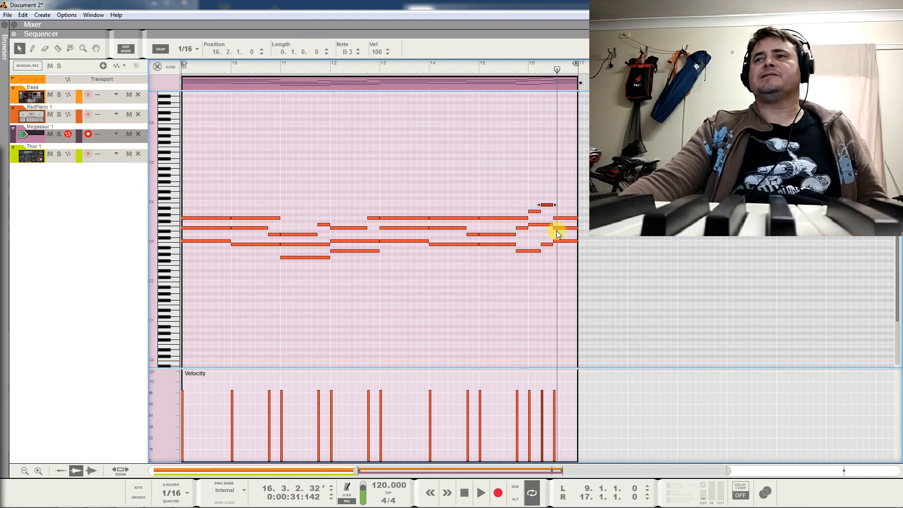
left_click(503, 69)
key("space")
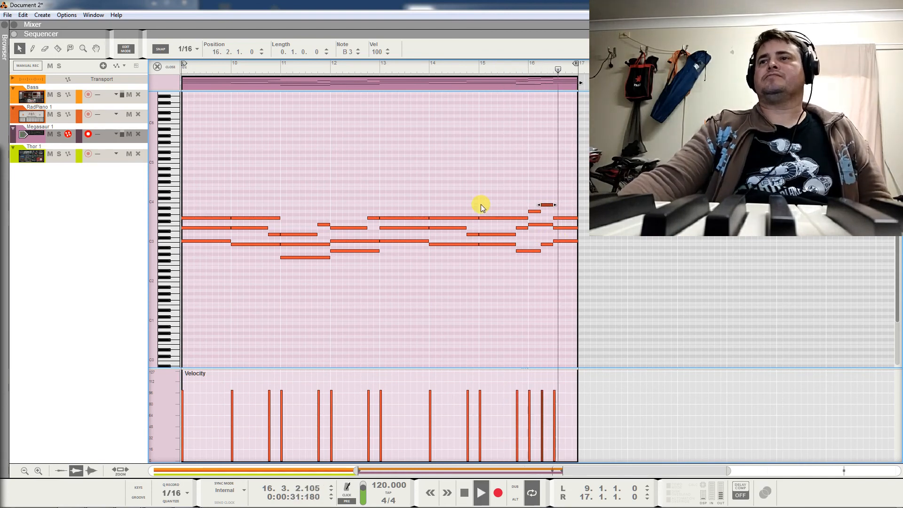
key("space")
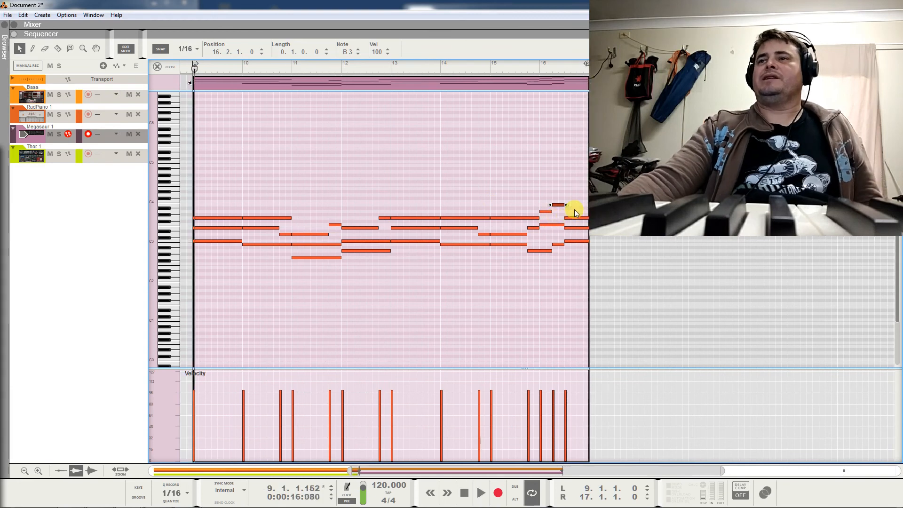
Raise the two-beat G3 on beat 3 of bar 16 to C4, and play the clip back from bar 9.
left_click_drag(571, 217, 571, 202)
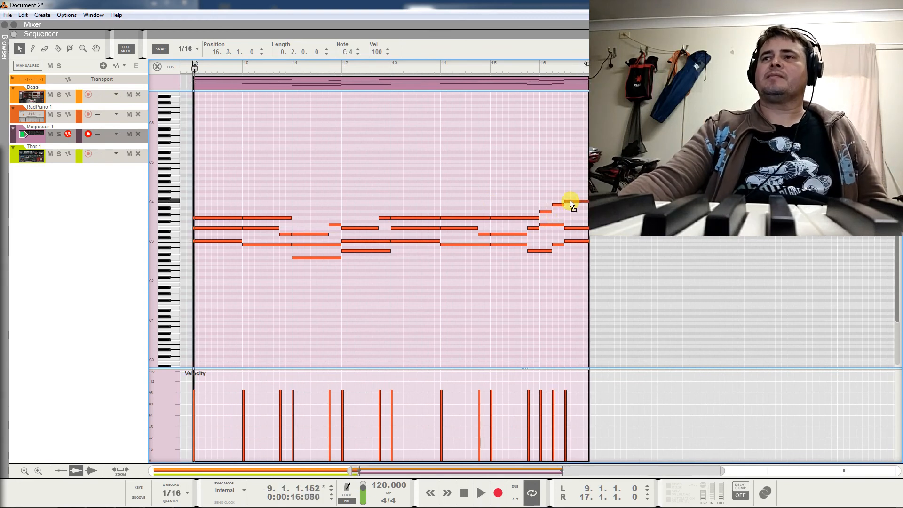
key("space")
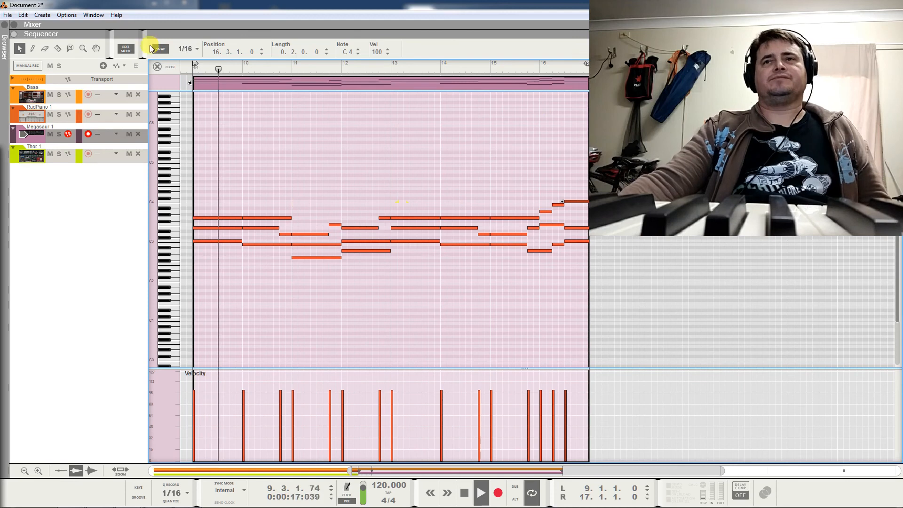
left_click(188, 69)
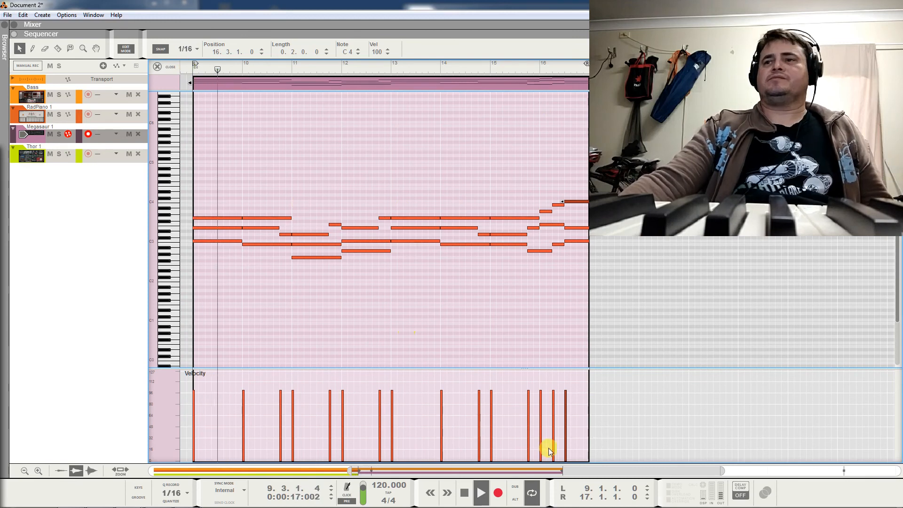
left_click_drag(556, 469, 561, 469)
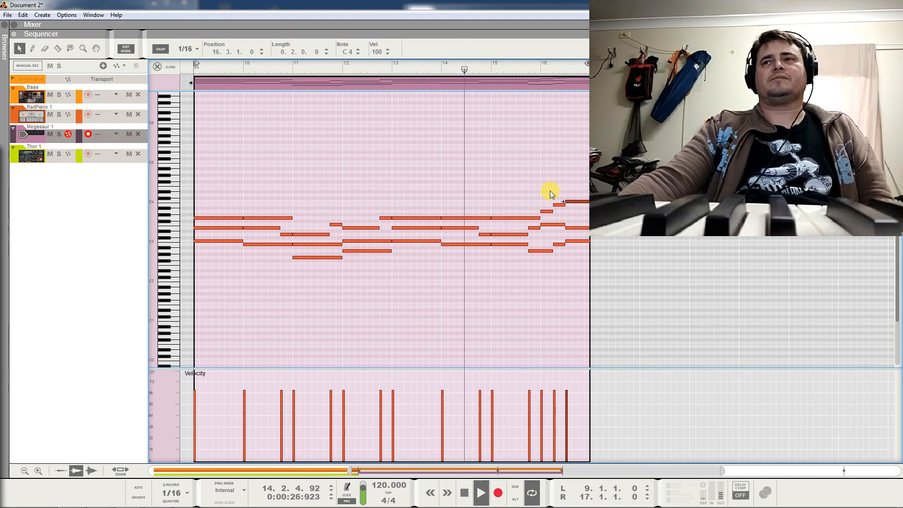
left_click_drag(542, 466, 549, 467)
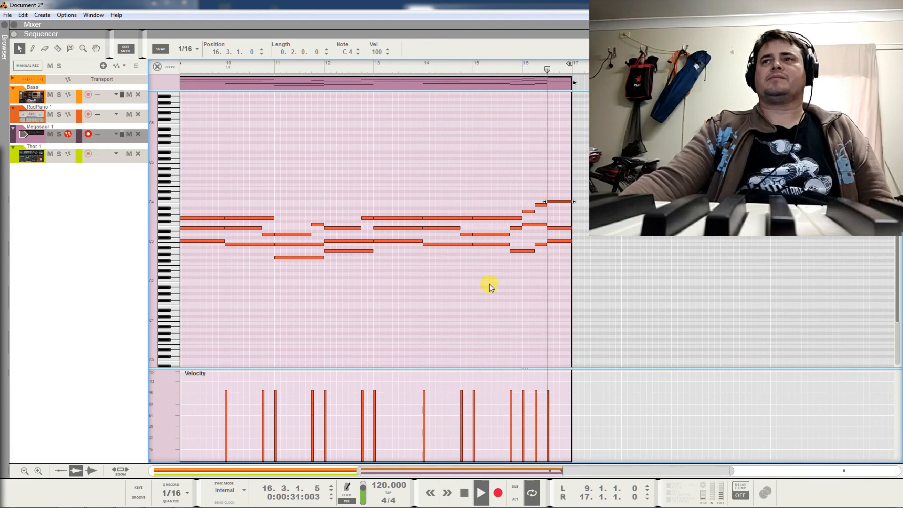
key("space")
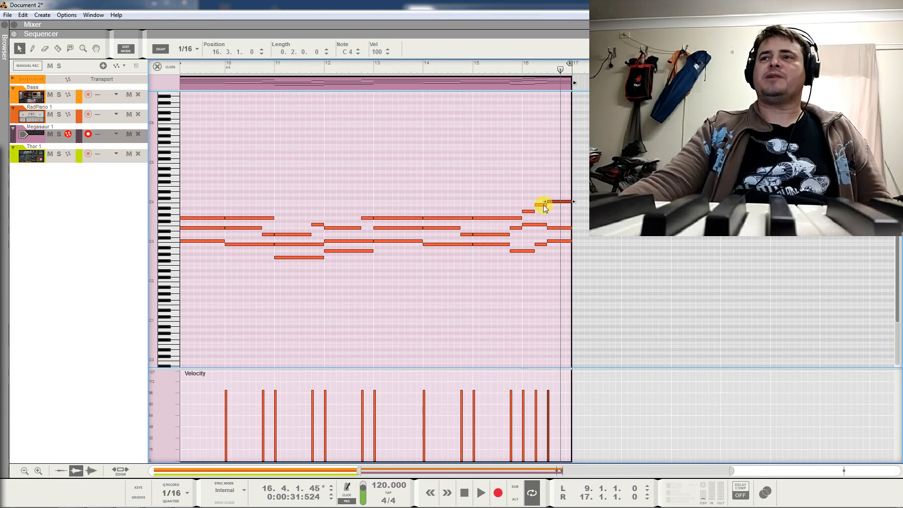
Lower bar 16's B3 on beat 2 and C4 on beat 3 to G3, and play the ending back.
left_click_drag(543, 206, 559, 216)
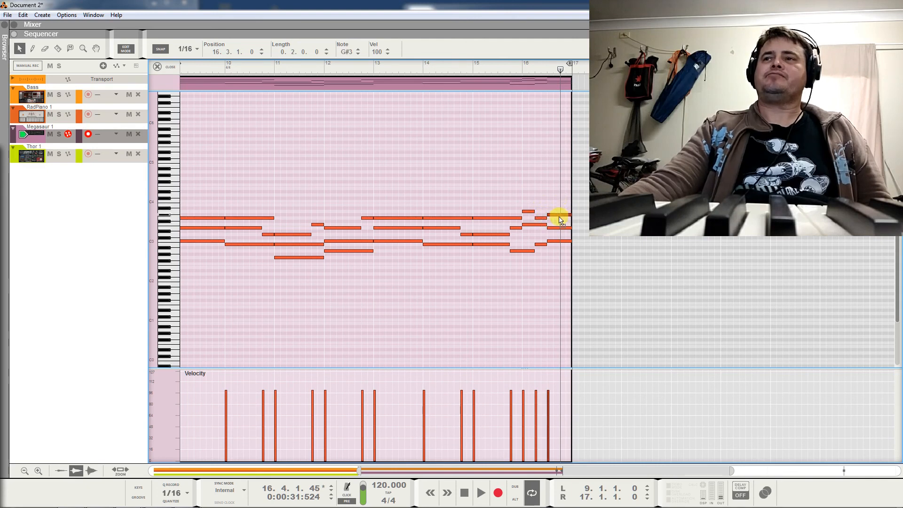
left_click(510, 72)
key("space")
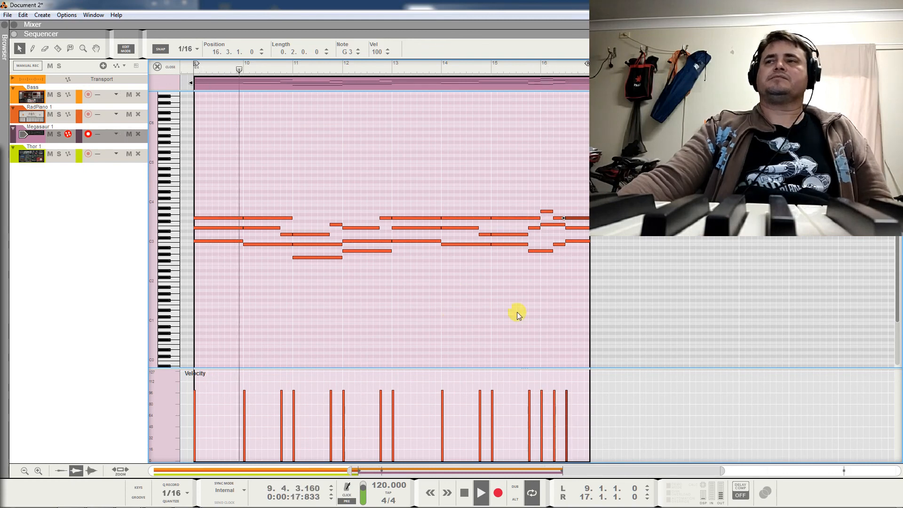
key("space")
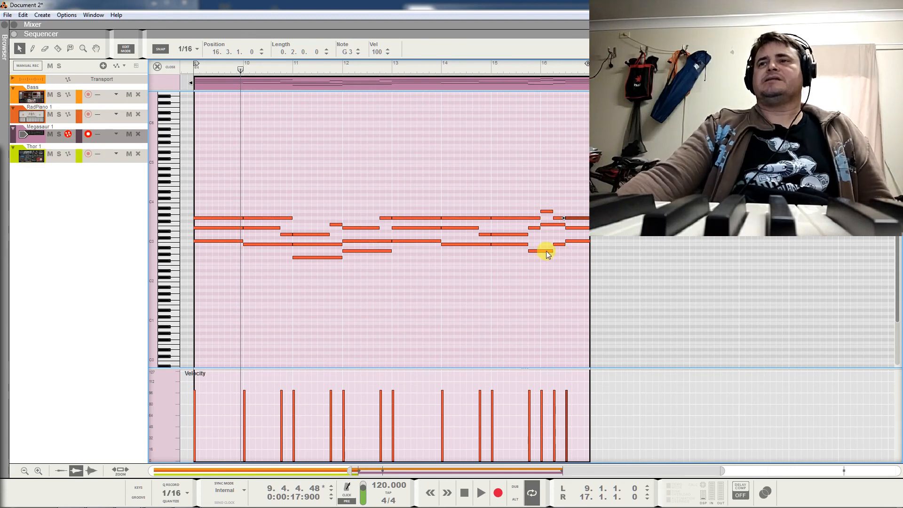
Try lowering the two-beat A2 on beat 4 of bar 15 to G2, and play the ending back.
left_click_drag(546, 252, 549, 256)
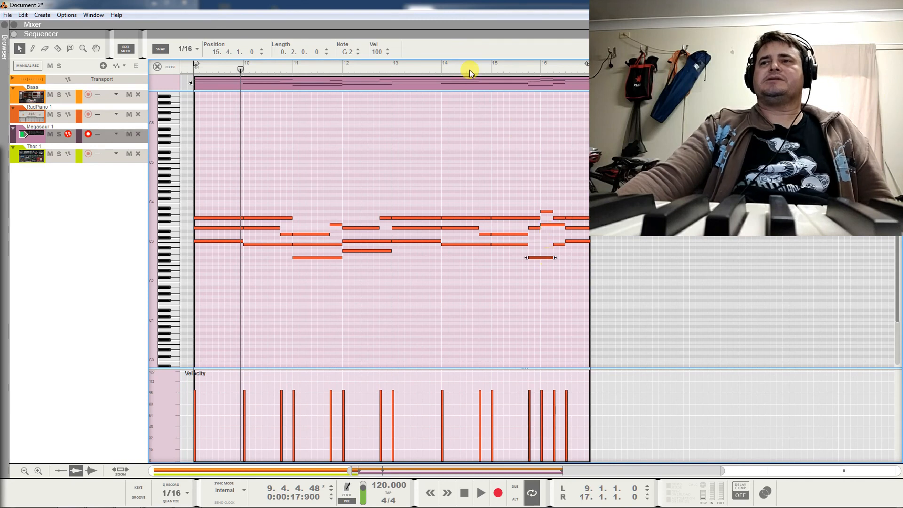
left_click(486, 69)
key("space")
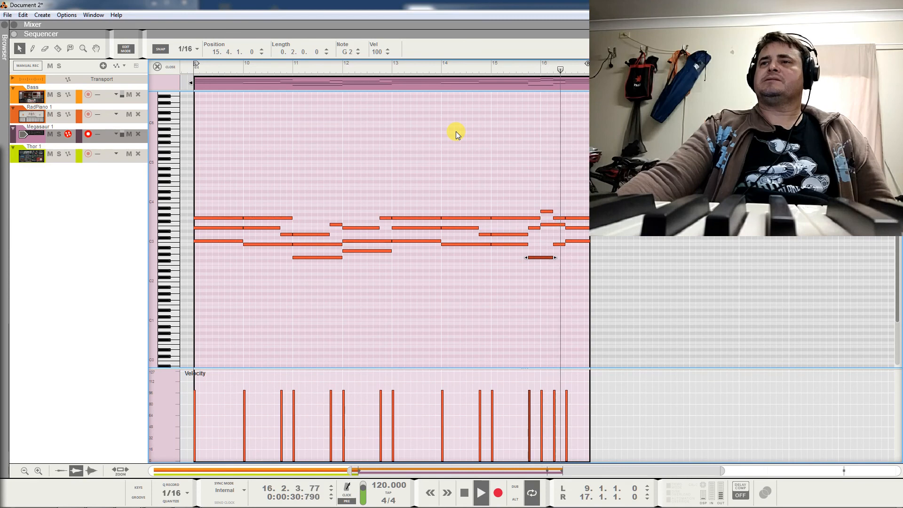
key("space")
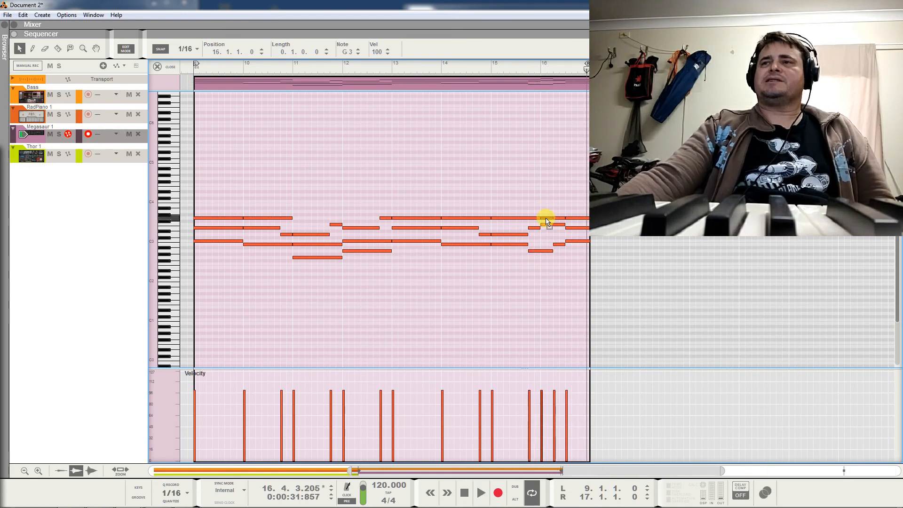
Lower the A3 on beat 1 of bar 16 to G3, and play back from late in bar 14.
left_click(498, 66)
left_click(484, 66)
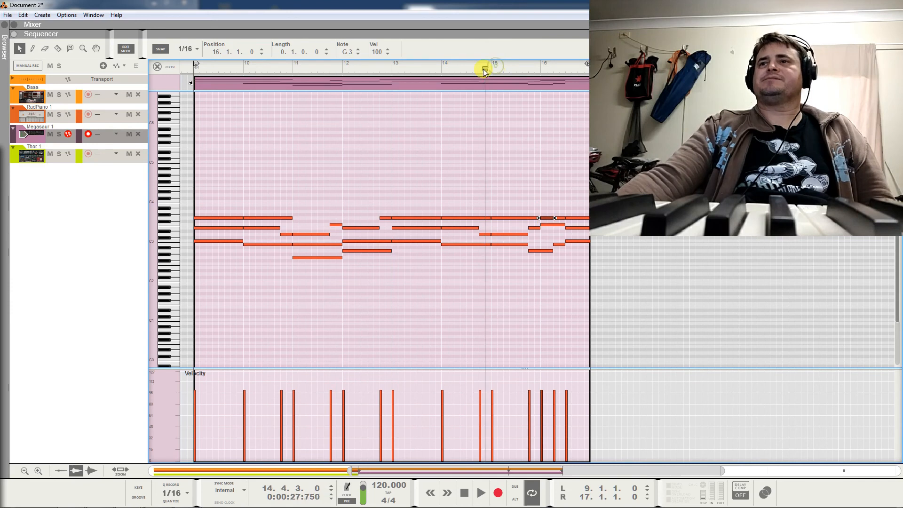
key("space")
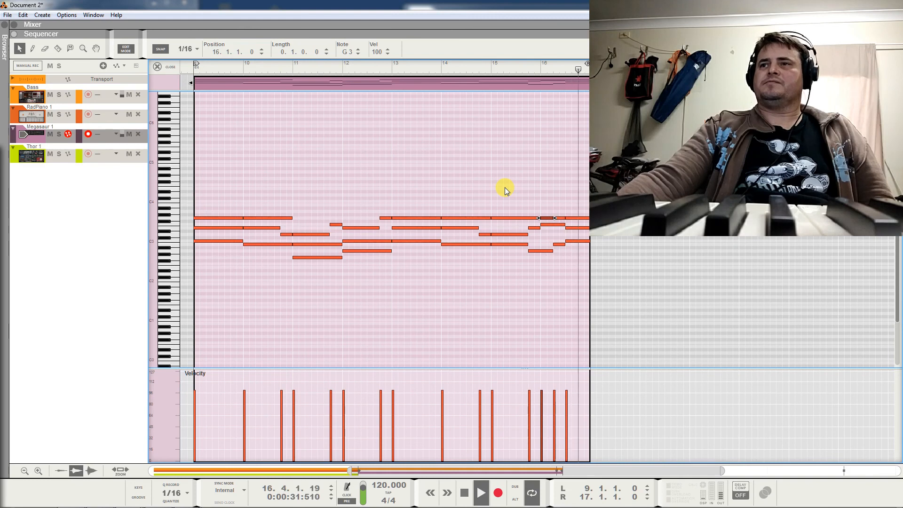
key("space")
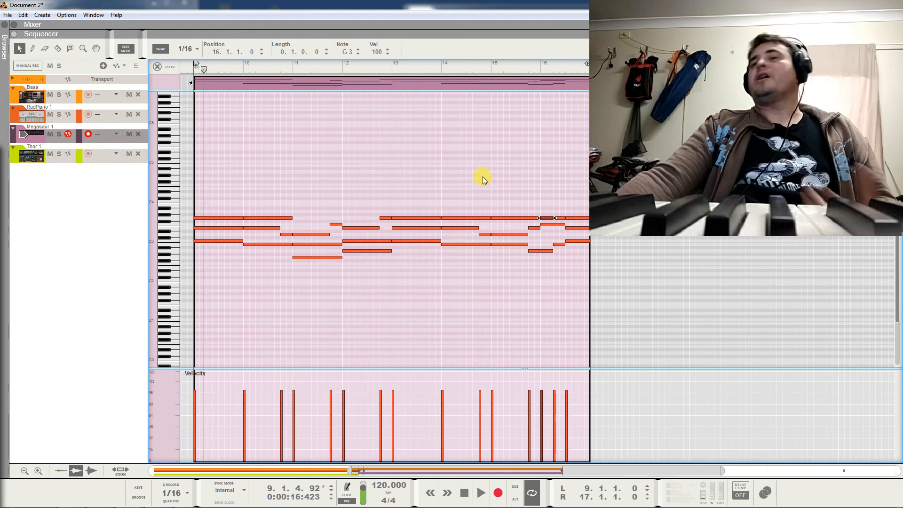
Select the notes of bar 16's final chord, and close the Megasaur clip to return to the full arrangement.
left_click_drag(548, 201, 573, 250)
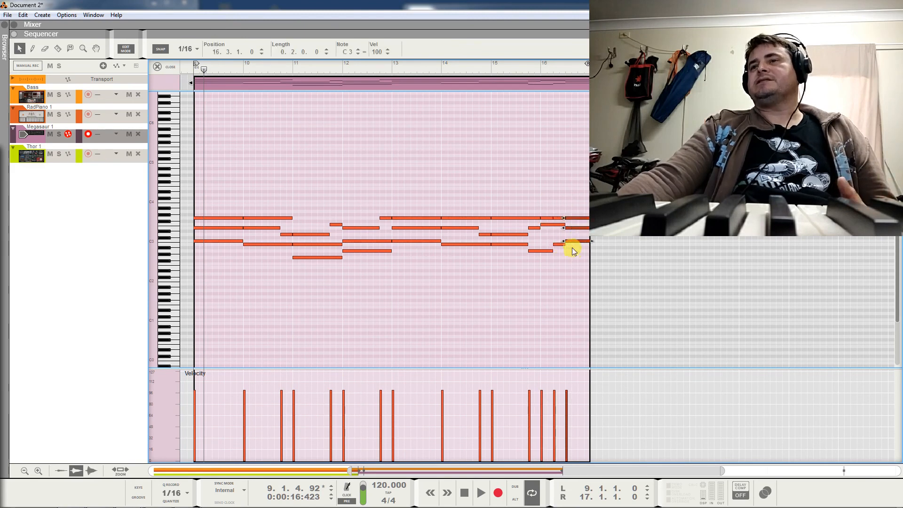
left_click(158, 69)
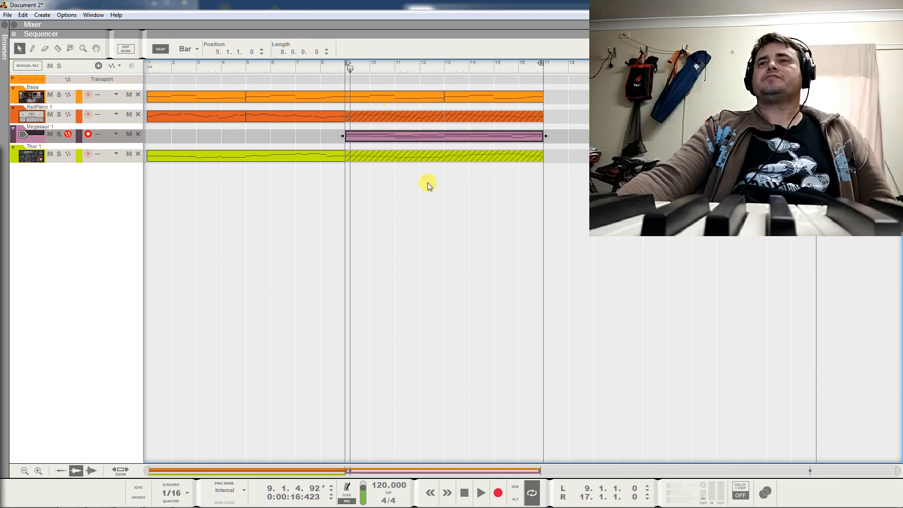
Unmute the Thor clip covering bars 9 to 16, and play the arrangement back from bar 9.
left_click(416, 154)
right_click(417, 154)
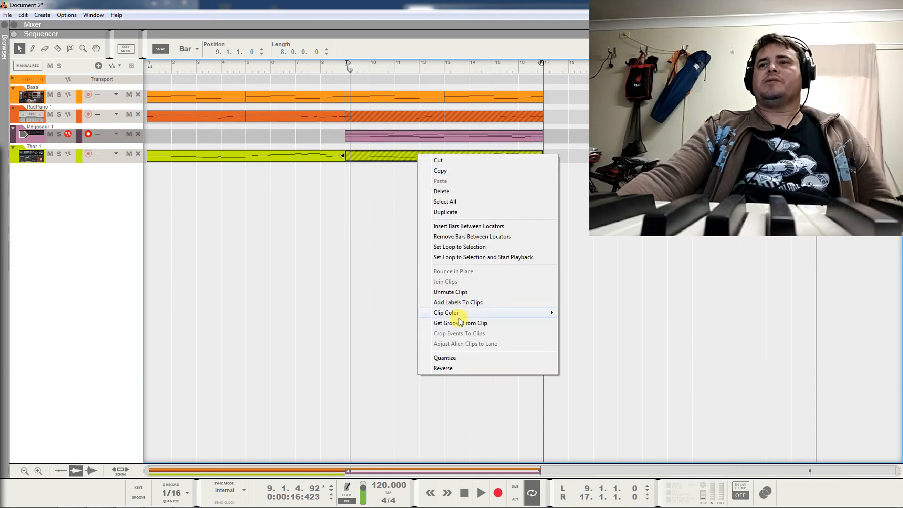
left_click(461, 292)
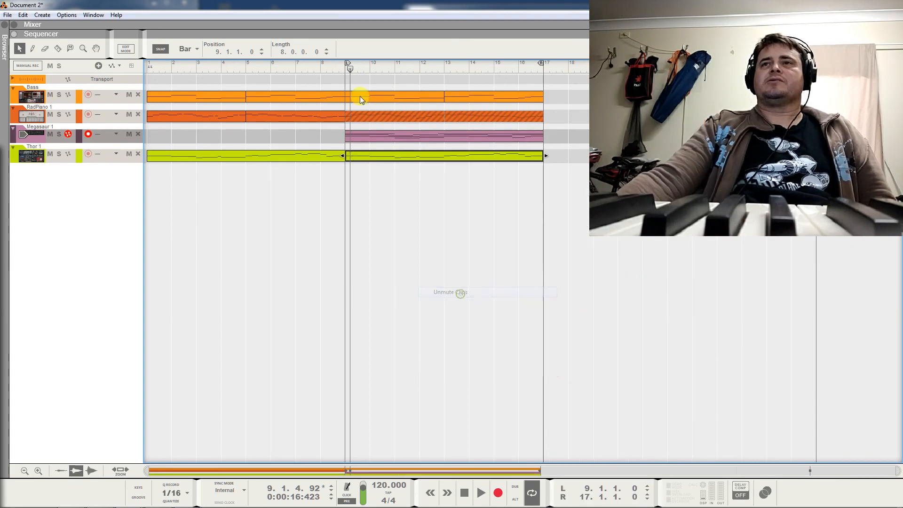
key("space")
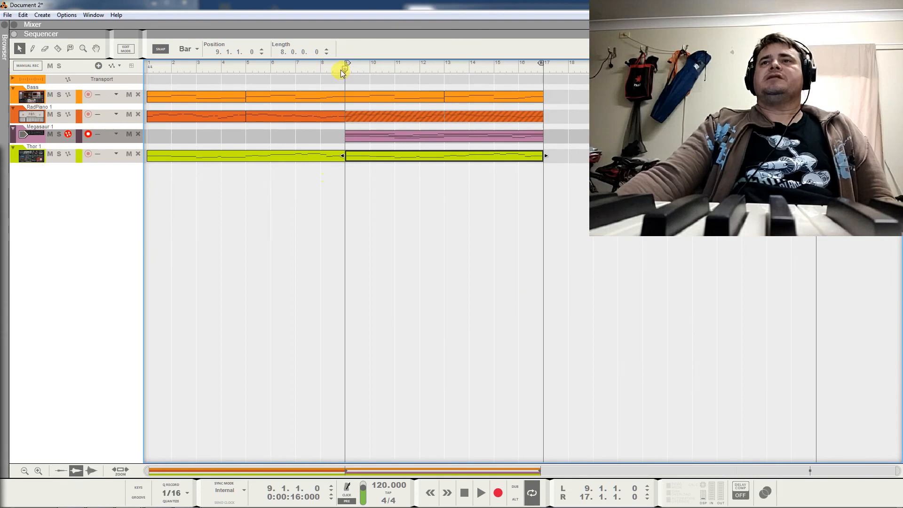
left_click(333, 74)
key("space")
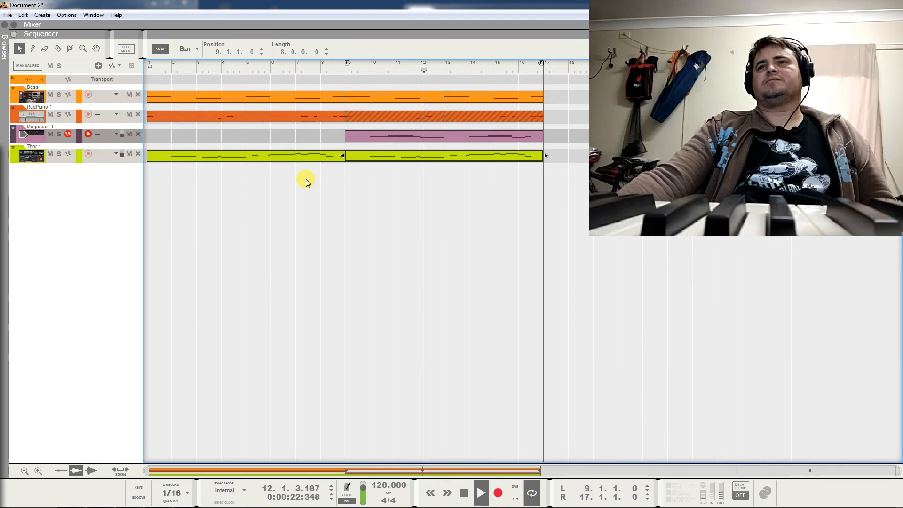
left_click(463, 493)
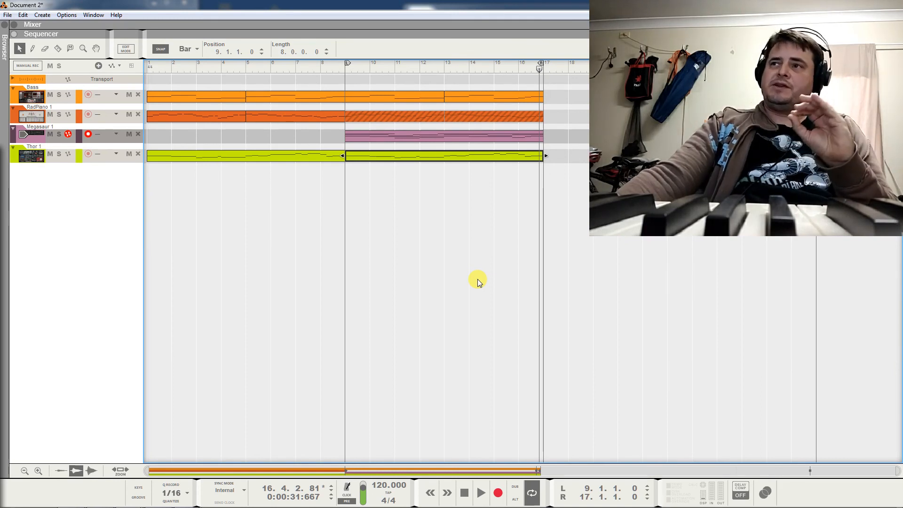
Open RadPiano's first clip, listen to bars 1 to 4 from the start, and close it again.
left_click(224, 97)
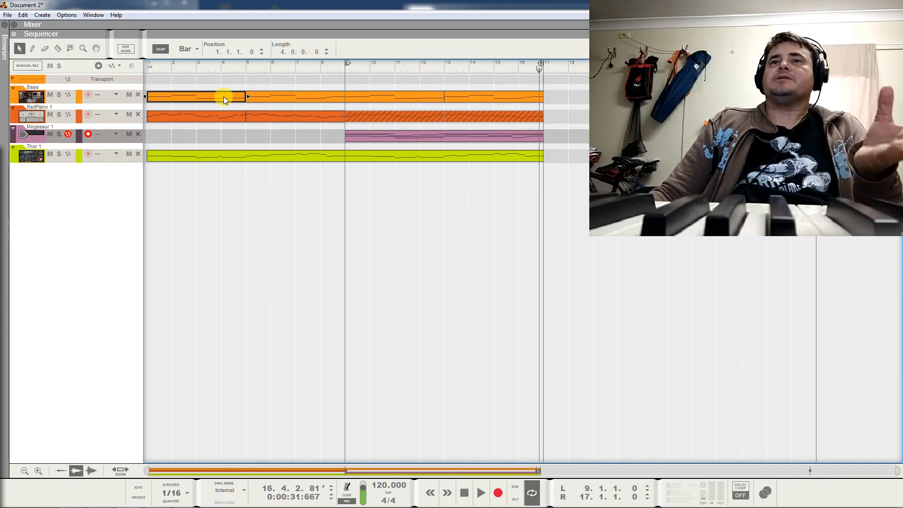
double_click(207, 116)
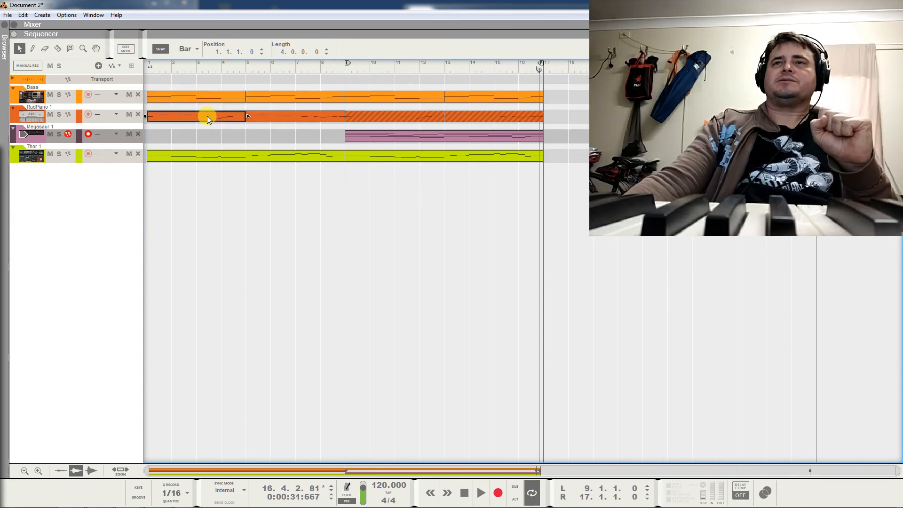
left_click(183, 70)
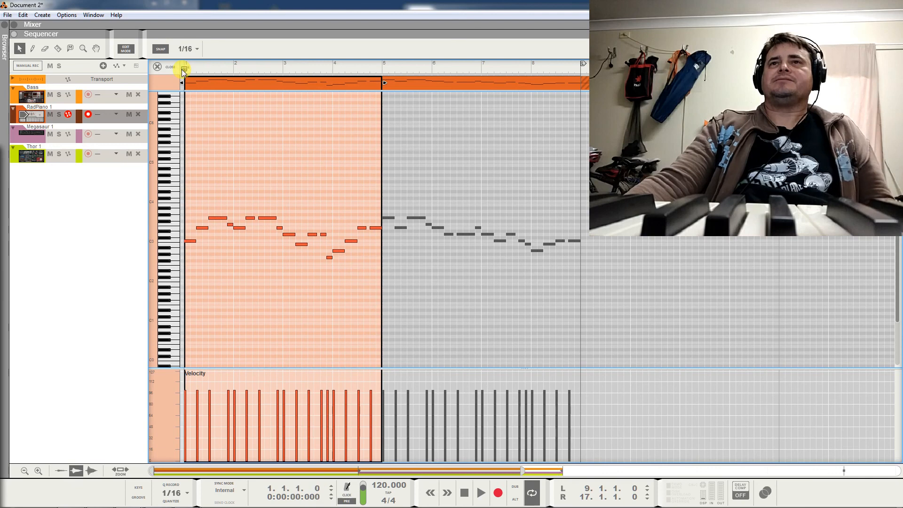
key("space")
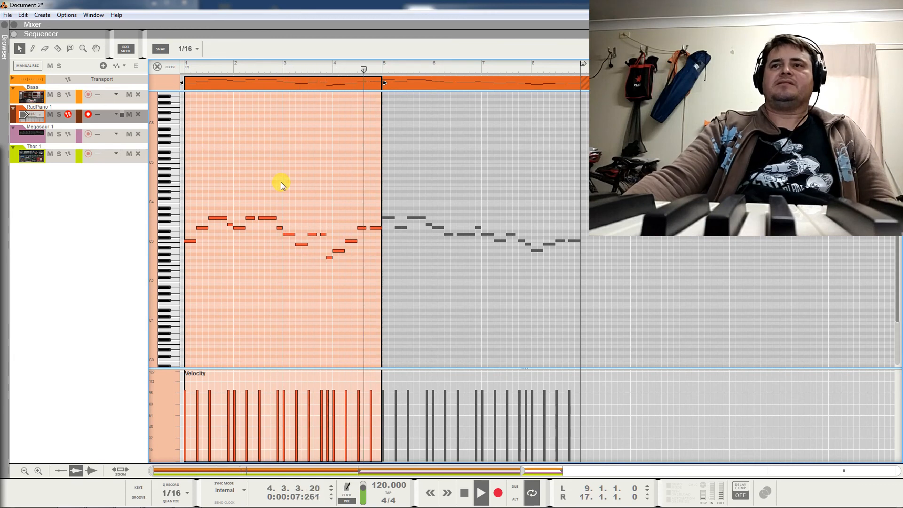
key("space")
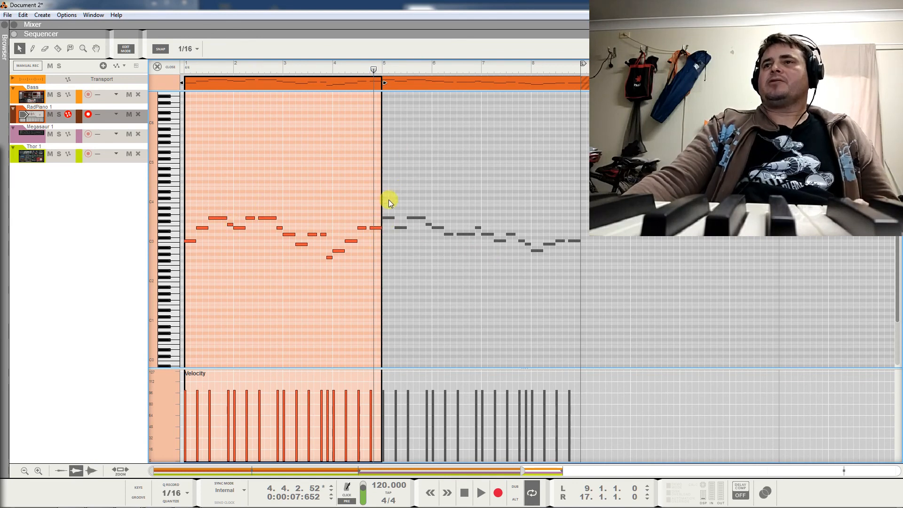
left_click(157, 68)
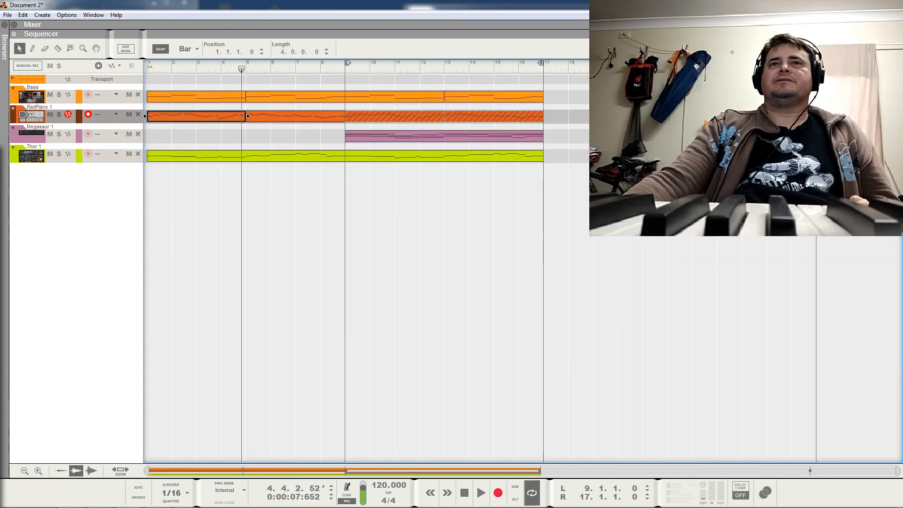
Open Thor's first clip, listen to its opening bars from bar 1, and close it again.
left_click(33, 156)
double_click(151, 154)
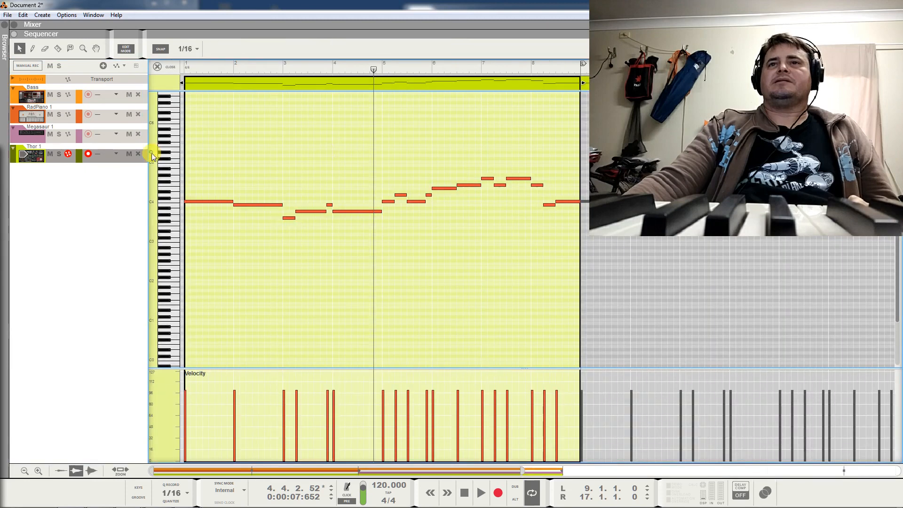
left_click_drag(193, 68, 173, 69)
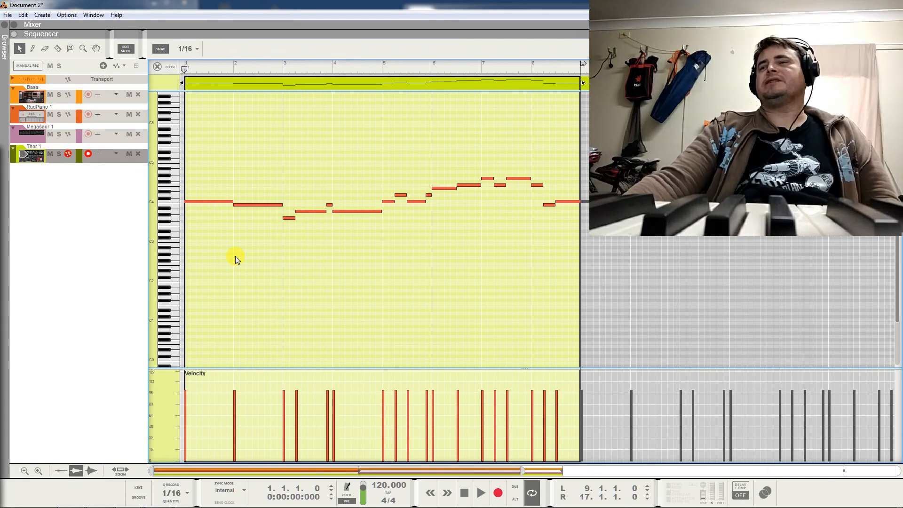
key("space")
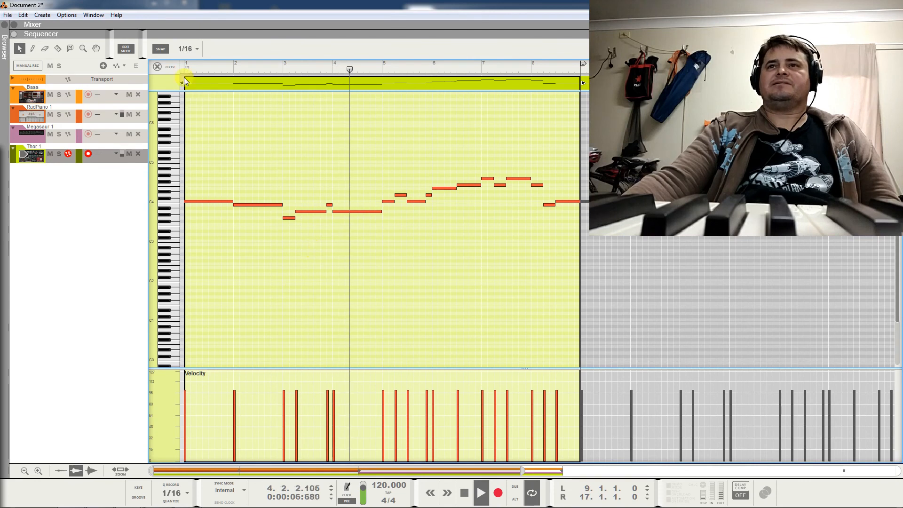
left_click(165, 67)
key("space")
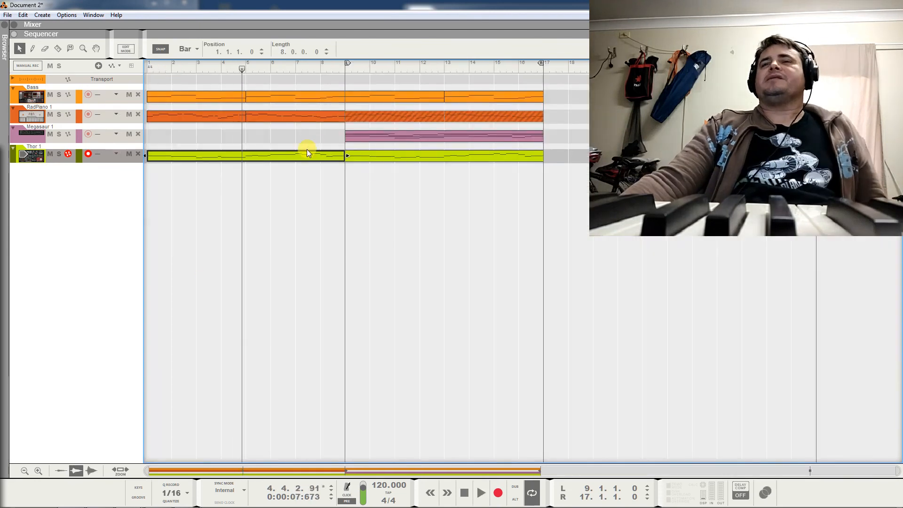
Try Thor's first eight-bar clip on the Megasaur track with playback, and return the clip to the Thor track.
left_click_drag(303, 156, 301, 142)
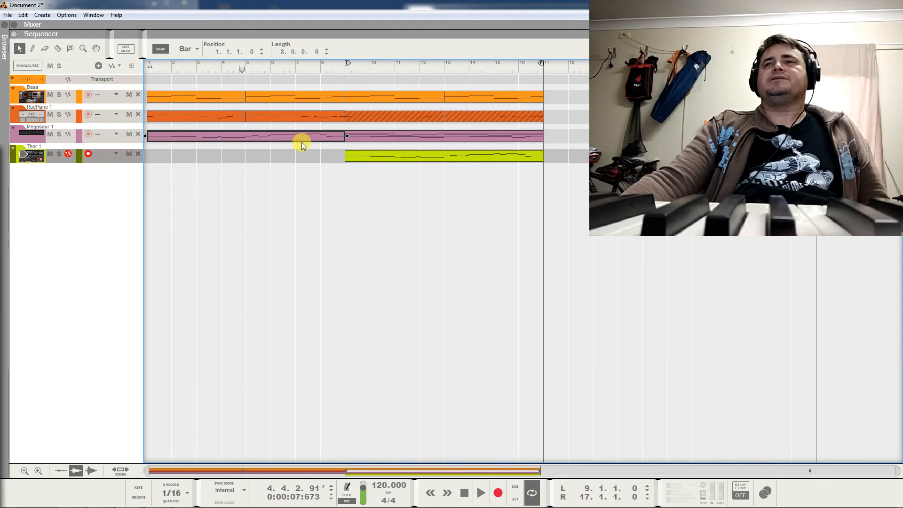
key("space")
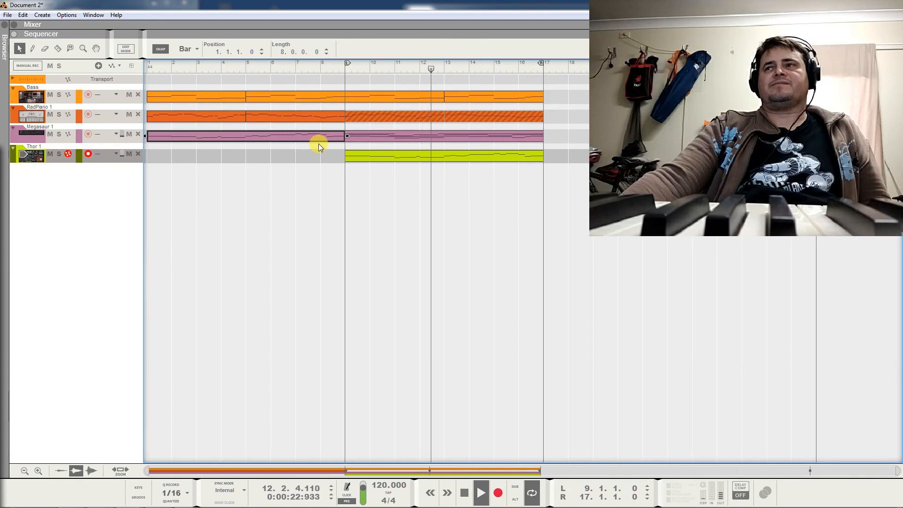
key("space")
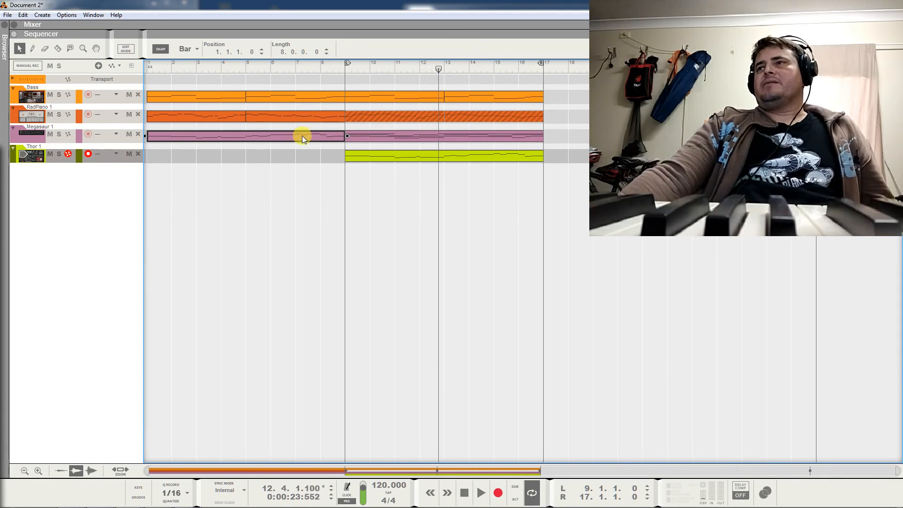
left_click_drag(302, 136, 301, 154)
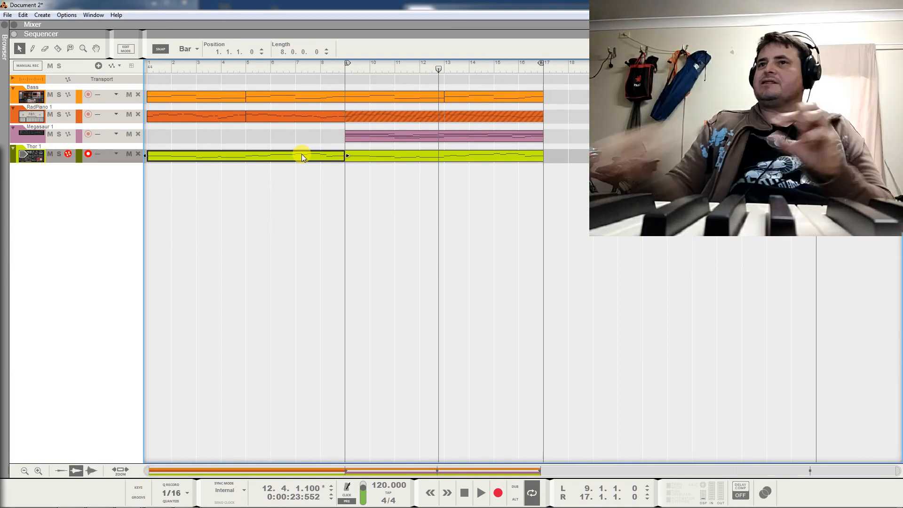
In Thor's first clip, lower the one-beat note on beat 2 of bar 5 to A3, and close the clip.
double_click(255, 155)
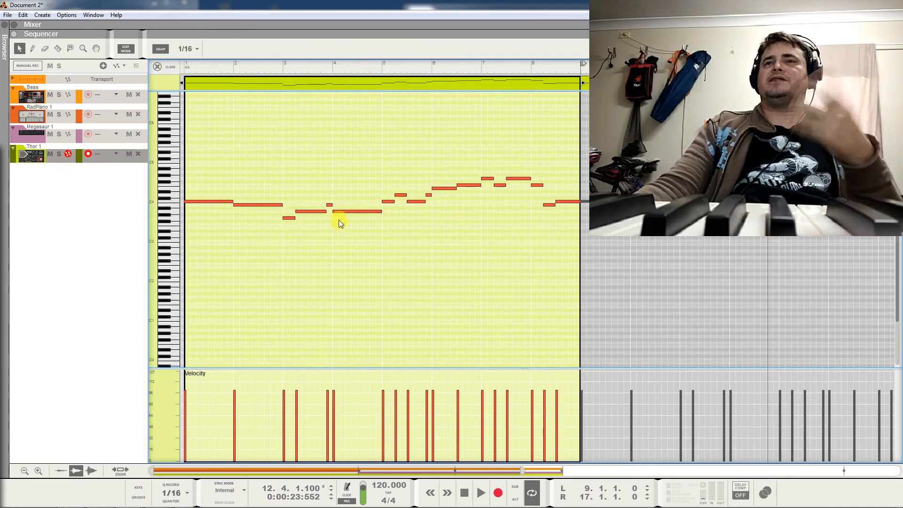
left_click_drag(405, 197, 404, 213)
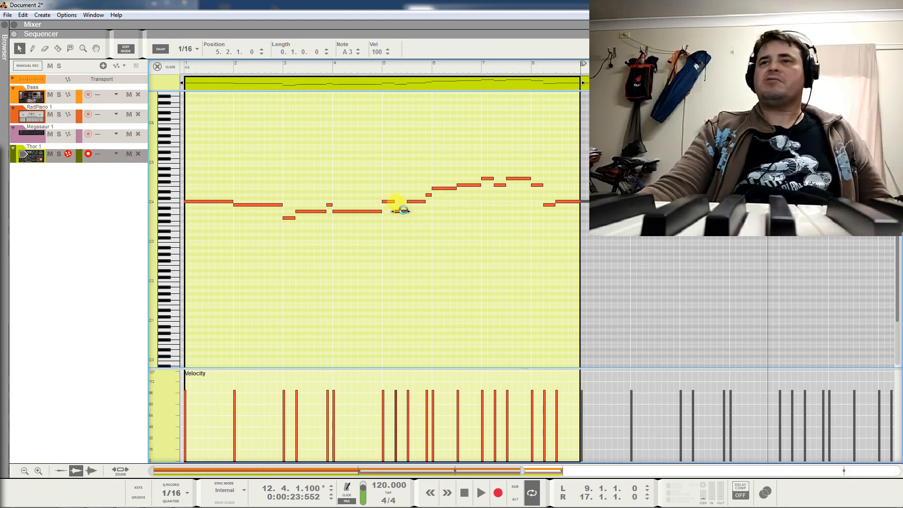
left_click(165, 67)
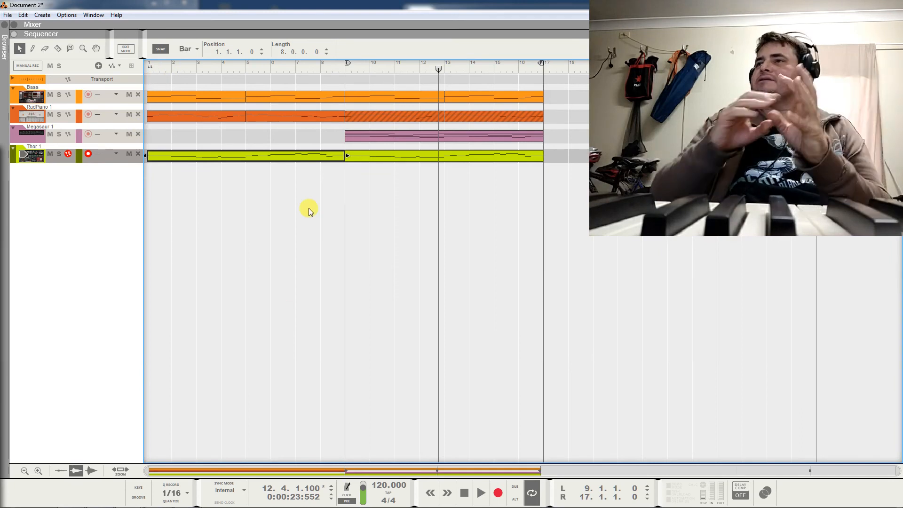